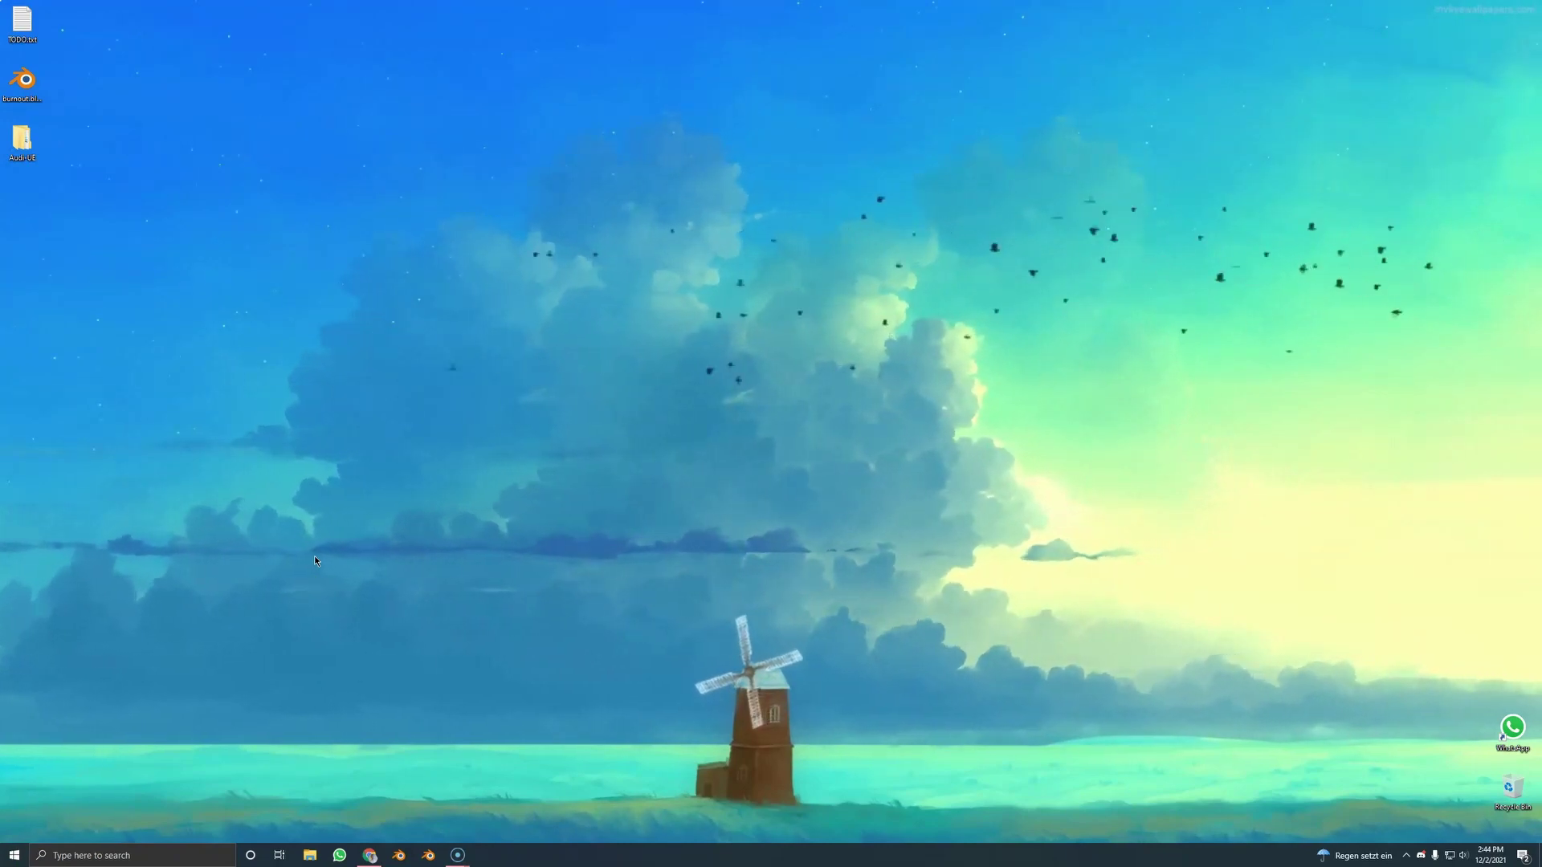
Step: Load the suggested Gumroad storefront from the browser address bar
{"action": "left_click", "coordinate": [370, 856]}
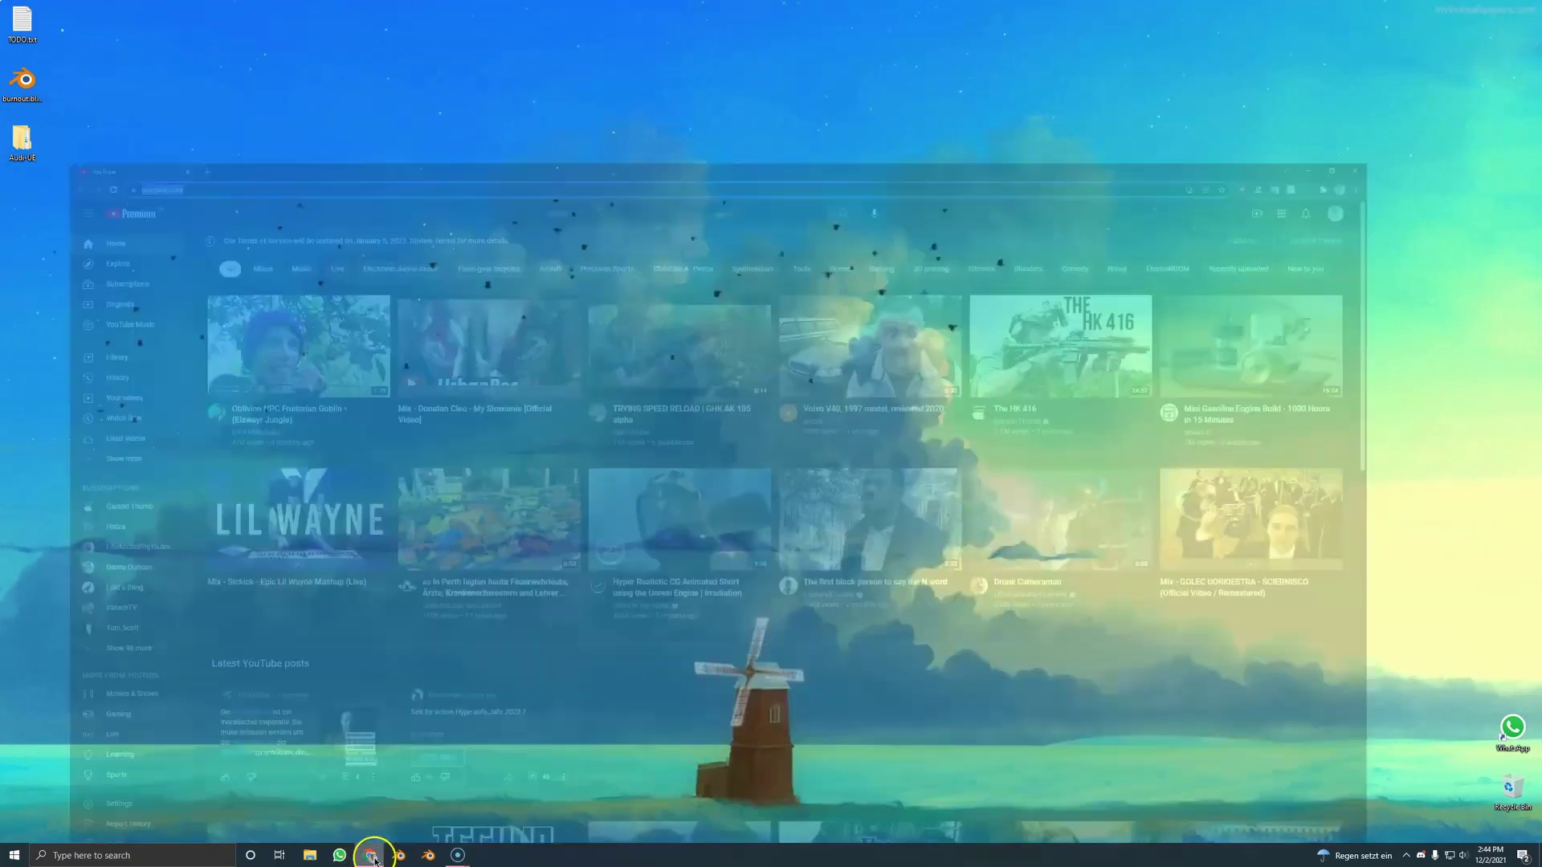
{"action": "mouse_move", "coordinate": [361, 201]}
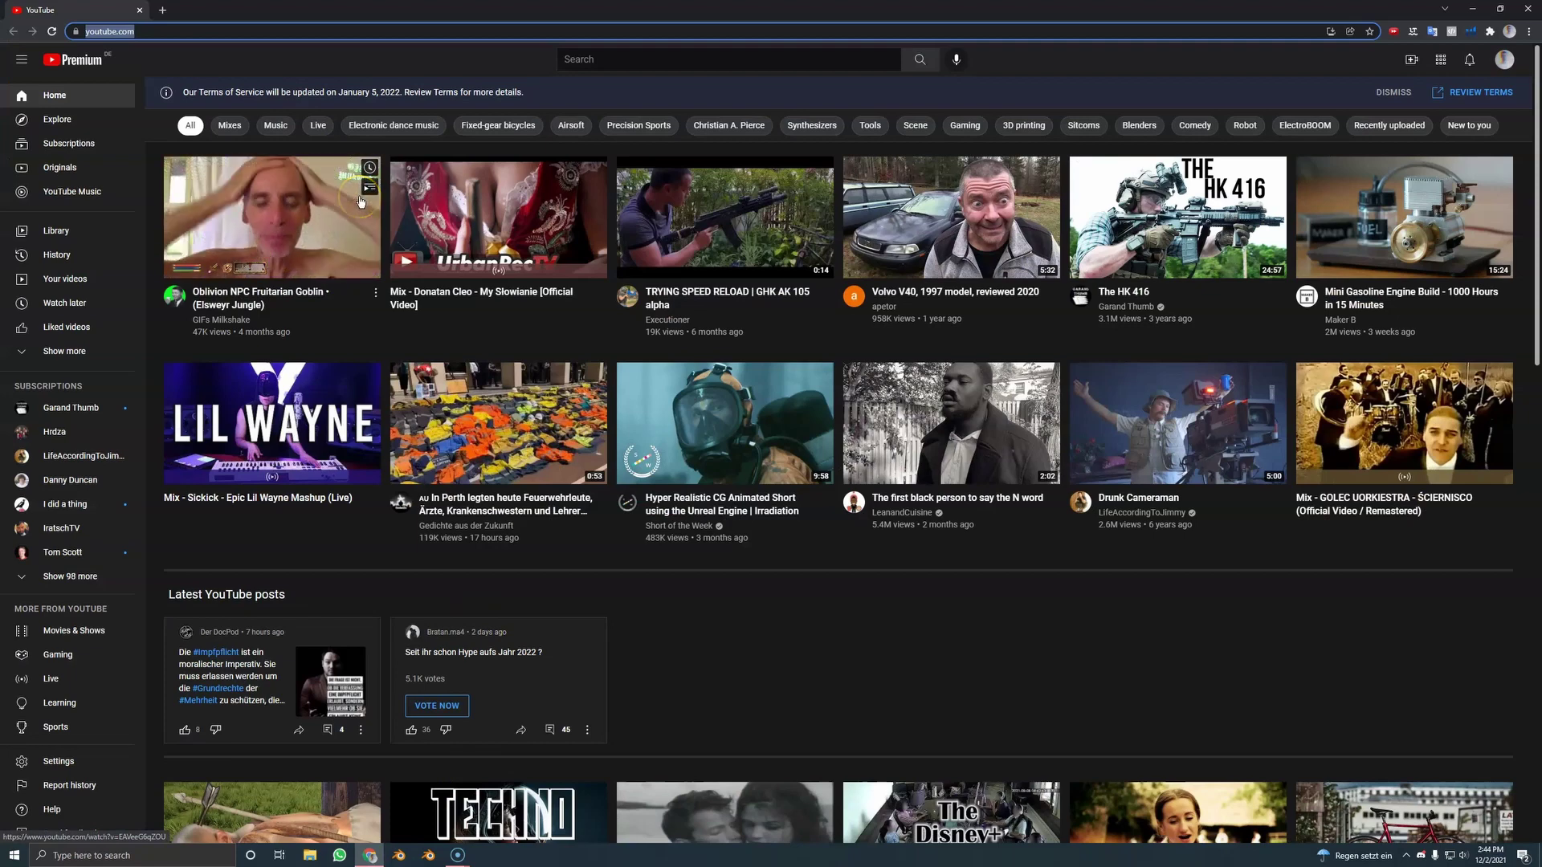
{"action": "type", "text": "gumroad"}
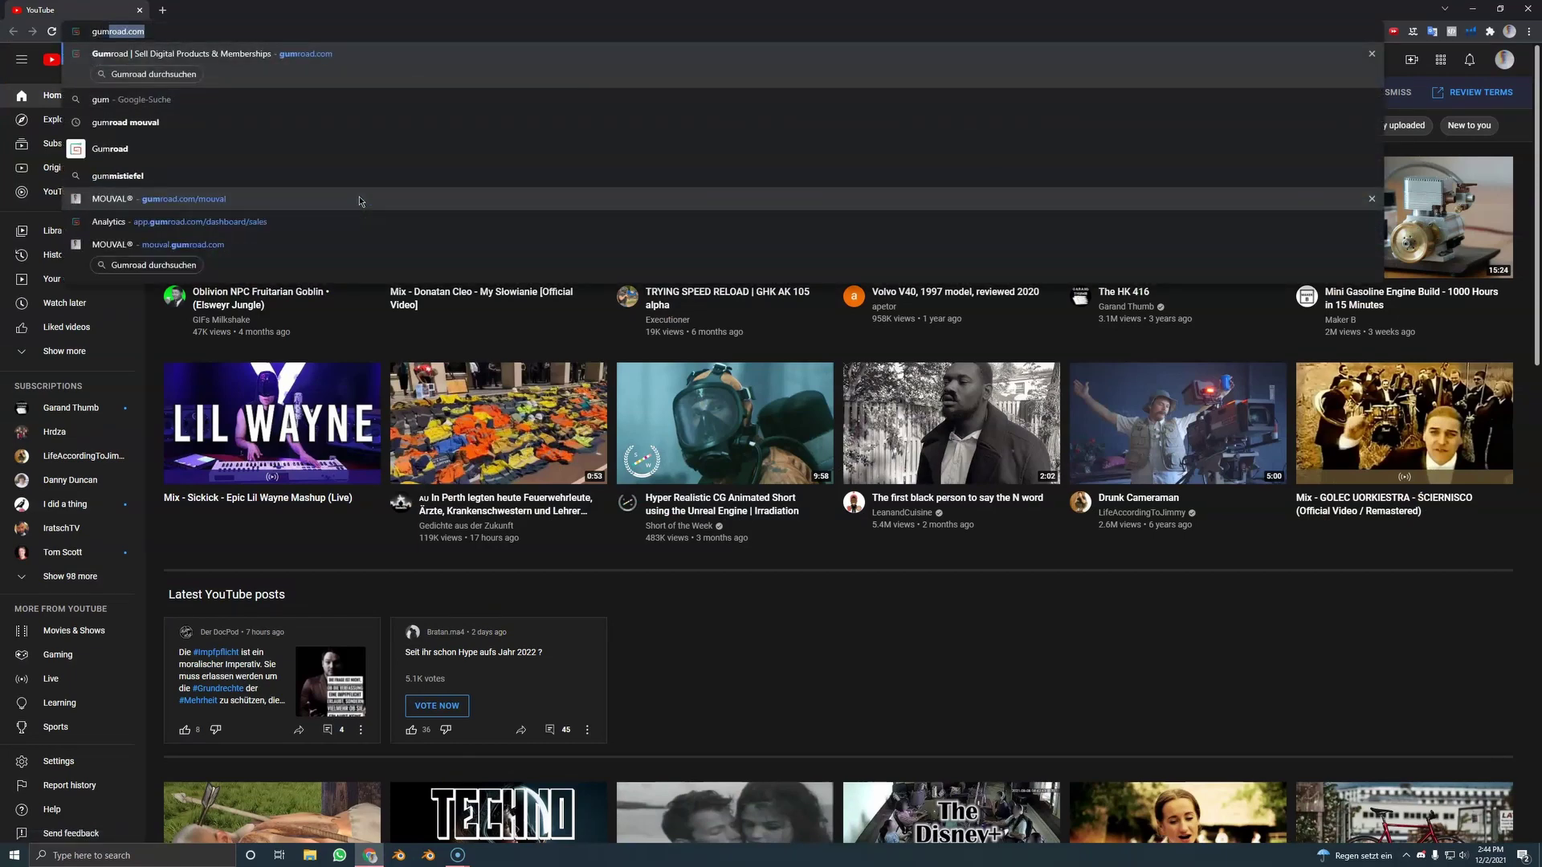
{"action": "key", "text": "Down"}
{"action": "key", "text": "Down"}
{"action": "key", "text": "Down"}
{"action": "key", "text": "Down"}
{"action": "key", "text": "Down"}
{"action": "key", "text": "Return"}
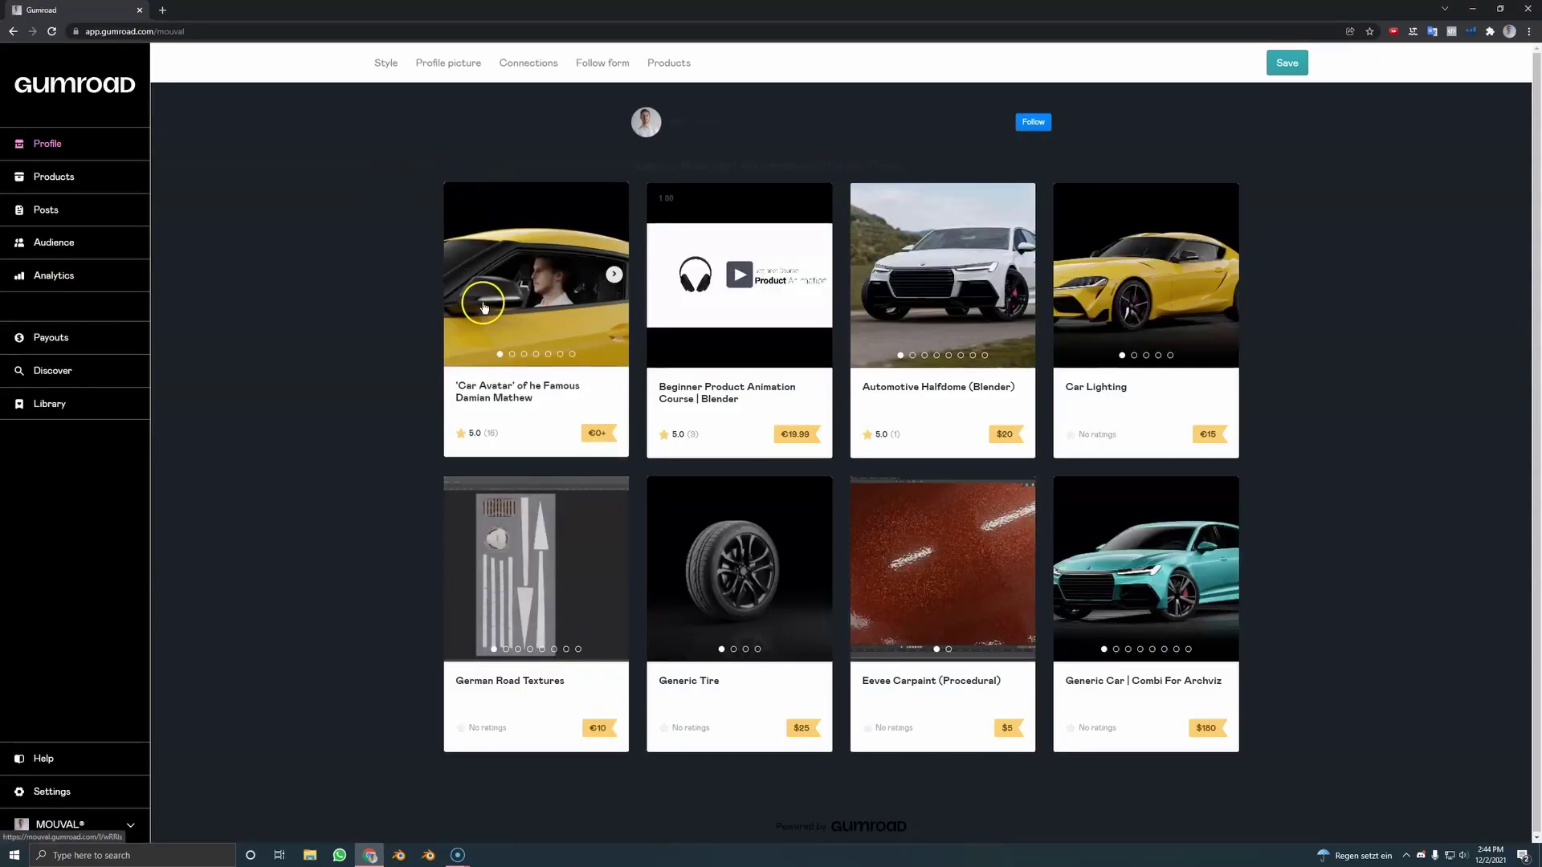
Step: Buy the Car Avatar product at a price of 999, download DamianMathew.blend and open it in Blender
{"action": "left_click", "coordinate": [494, 305]}
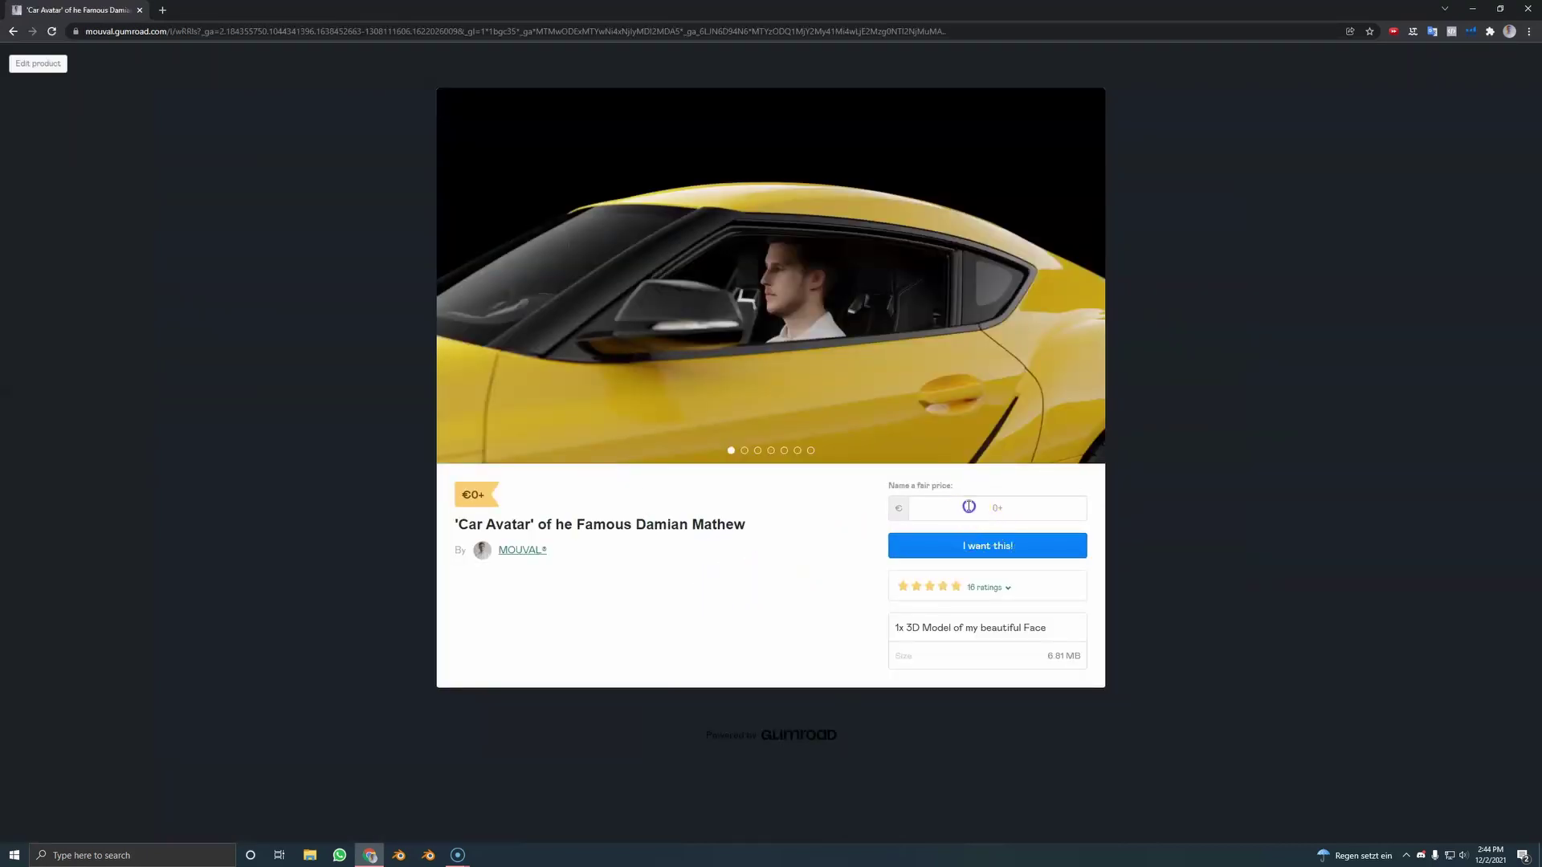
{"action": "left_click", "coordinate": [962, 504]}
{"action": "type", "text": "999"}
{"action": "left_click", "coordinate": [1044, 546]}
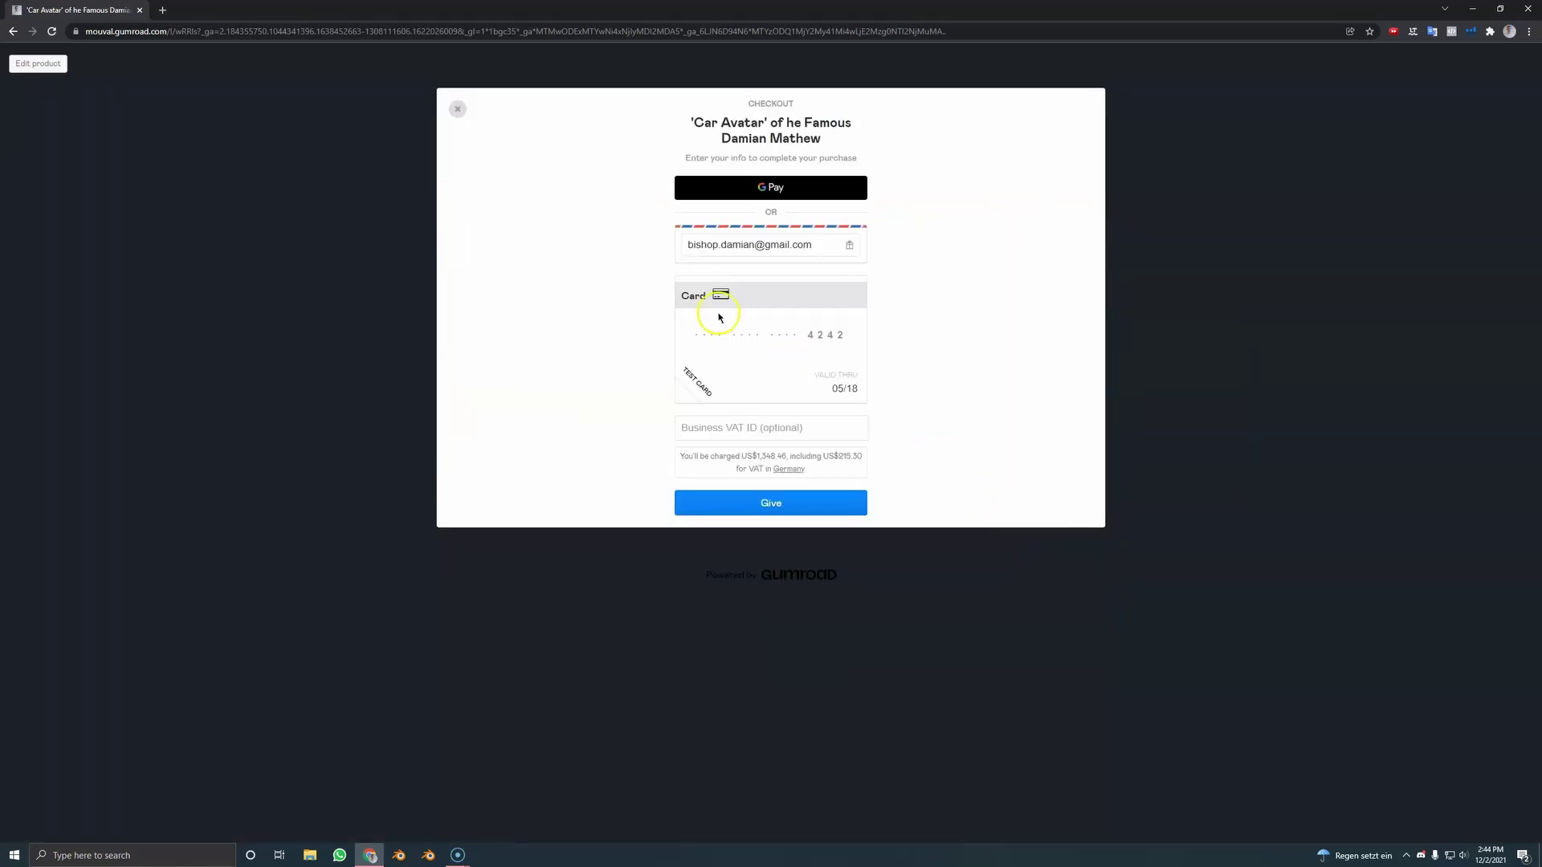
{"action": "left_click", "coordinate": [755, 504]}
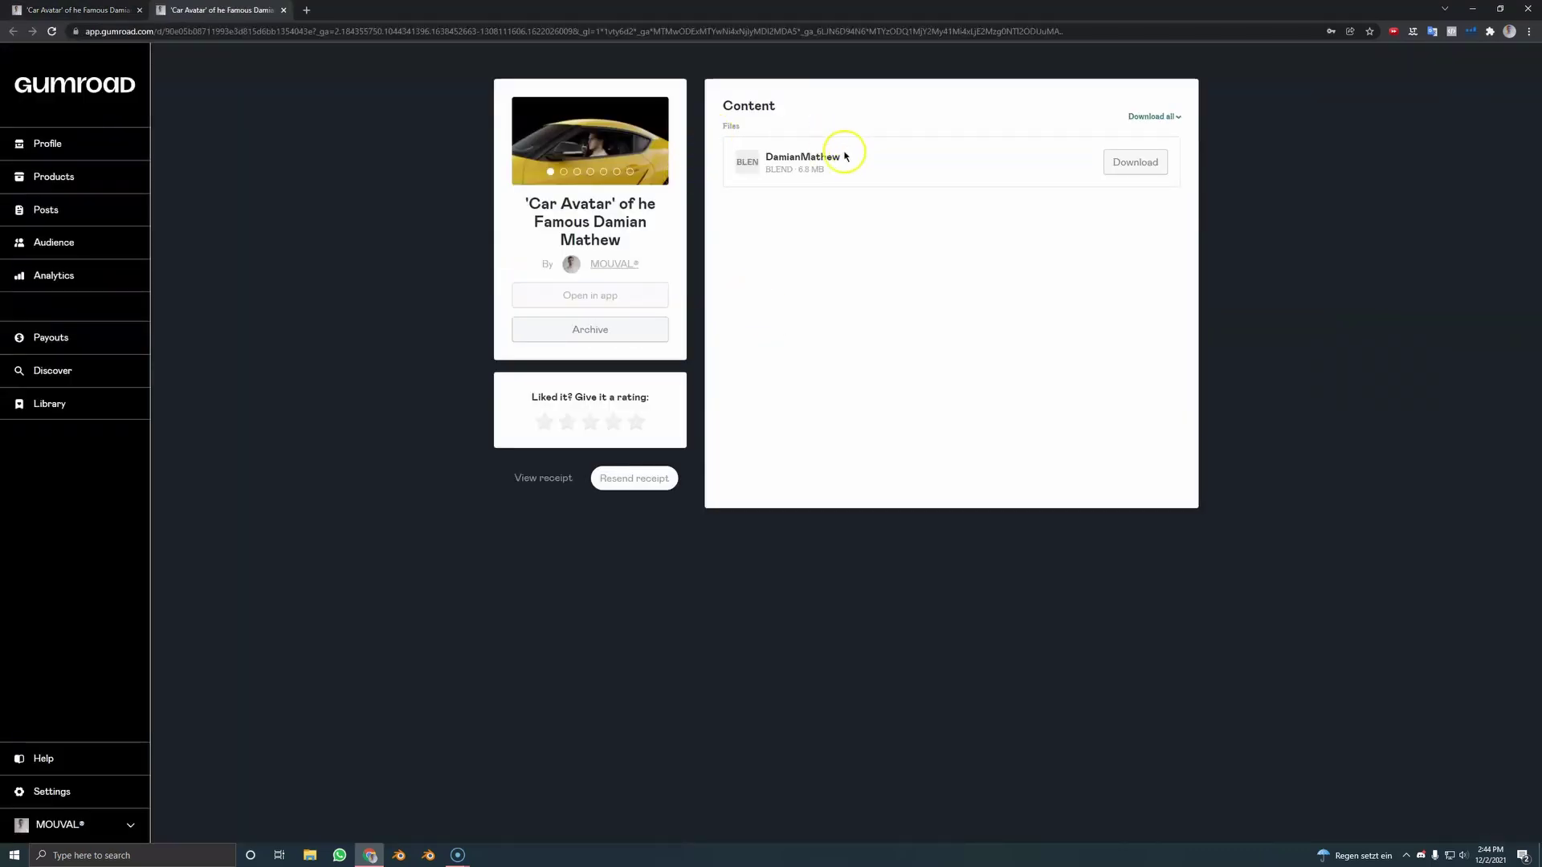
{"action": "left_click", "coordinate": [1157, 162]}
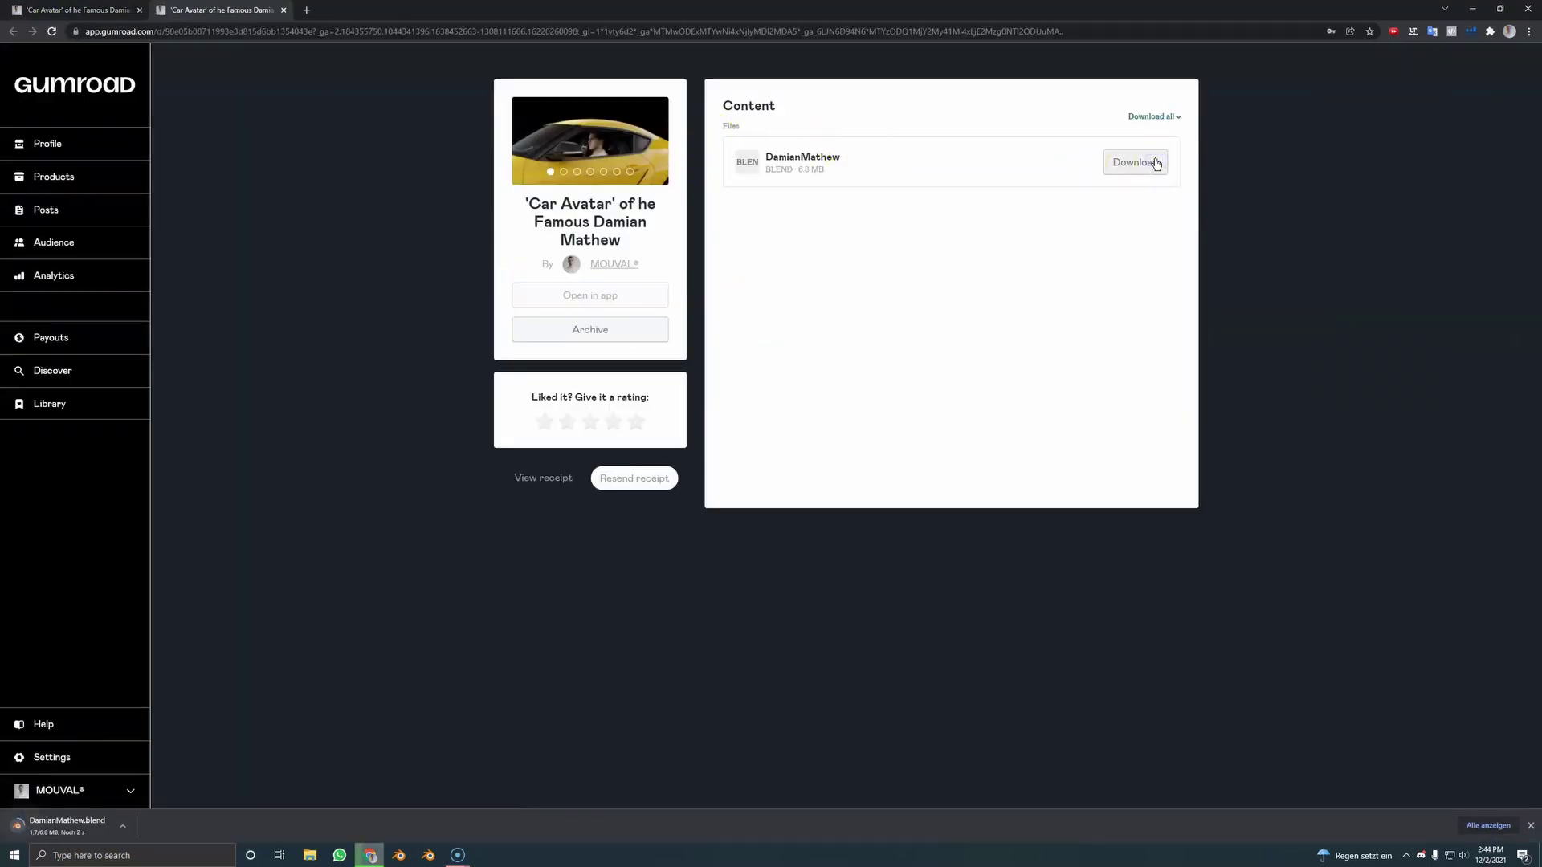
{"action": "left_click", "coordinate": [99, 829]}
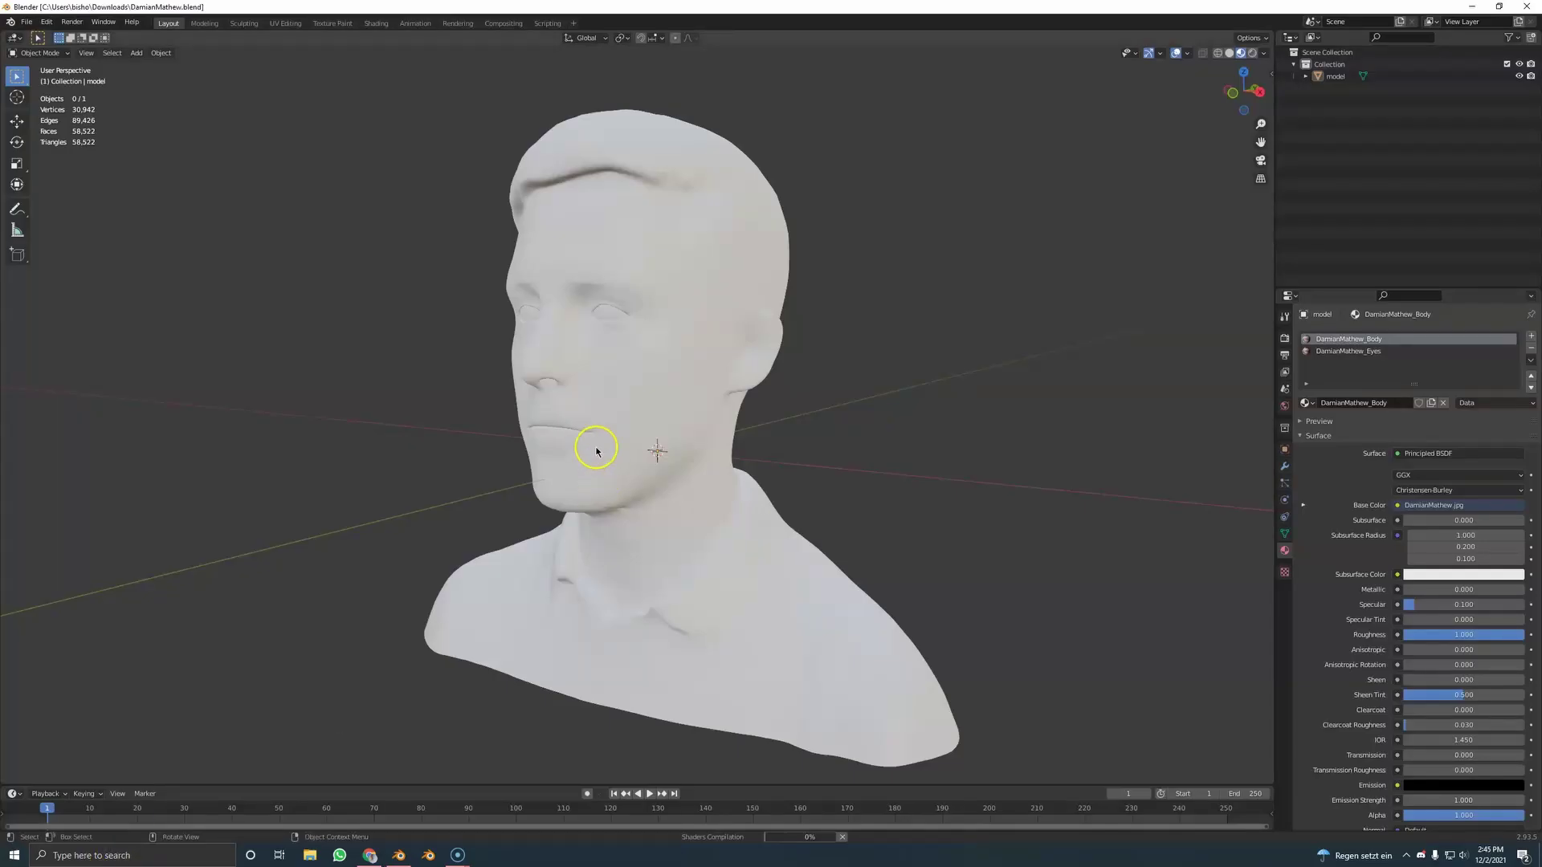
Step: Select the head and split the viewport into Image Editor and Shader Editor areas beside it
{"action": "middle_click_drag", "start_coordinate": [585, 441], "coordinate": [621, 409]}
{"action": "left_click", "coordinate": [623, 437]}
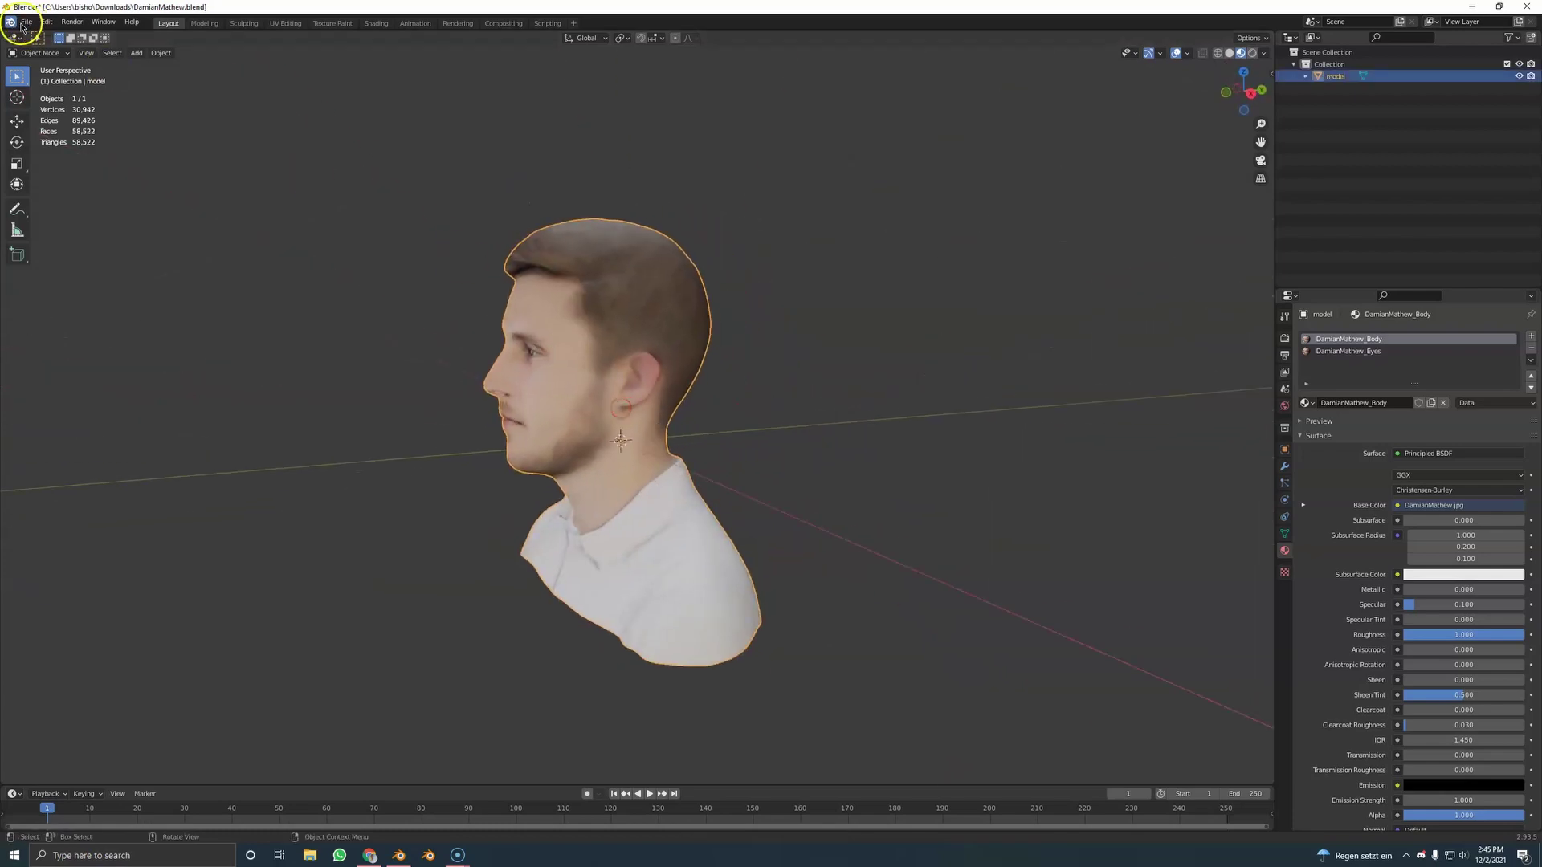
{"action": "left_click_drag", "start_coordinate": [9, 37], "coordinate": [472, 40]}
{"action": "left_click", "coordinate": [12, 38]}
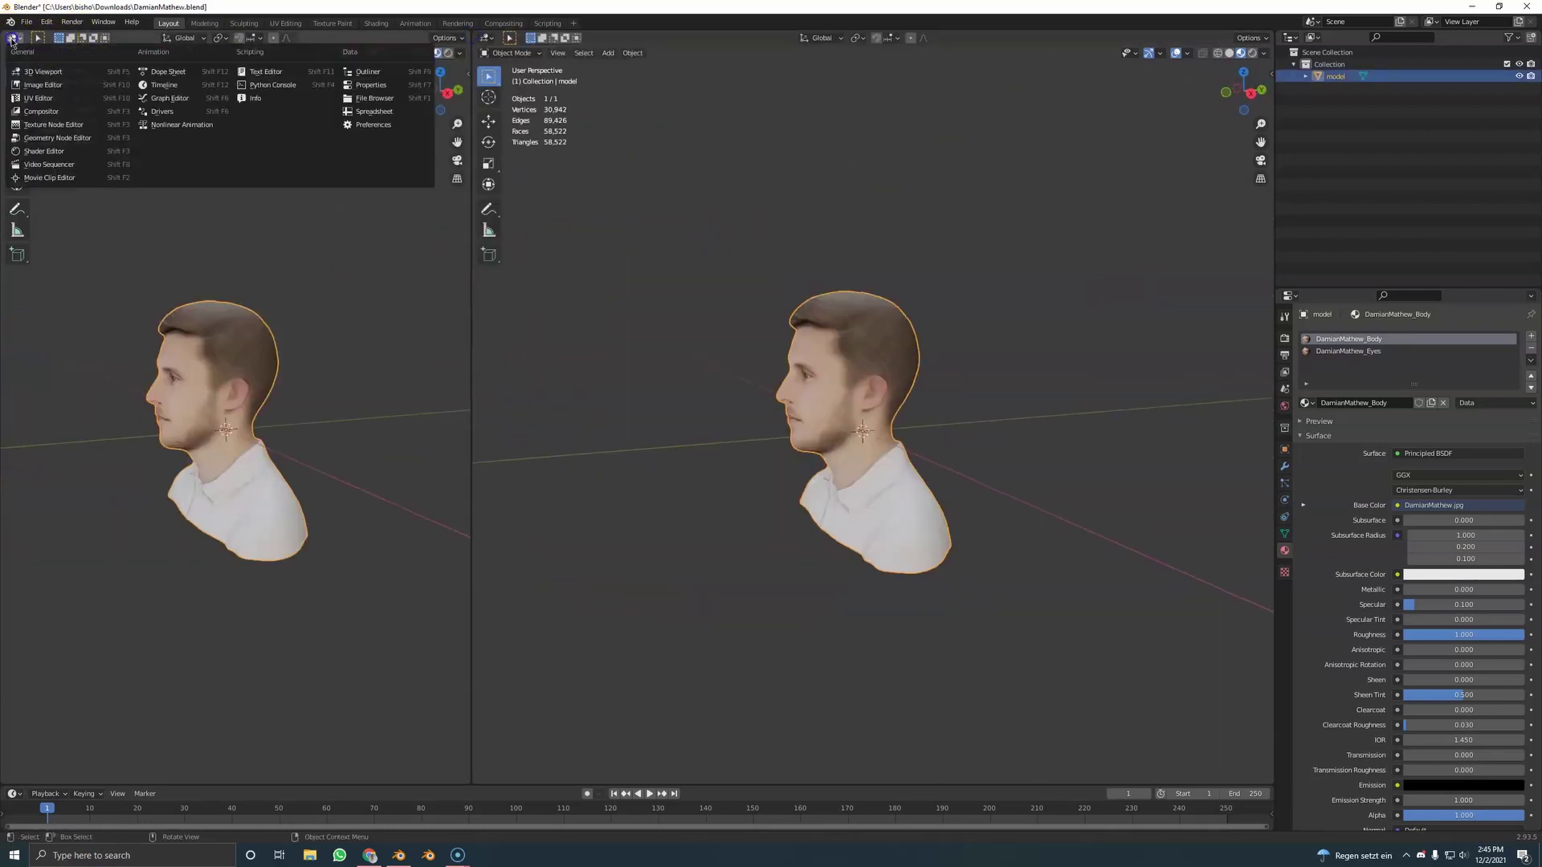
{"action": "left_click", "coordinate": [40, 85]}
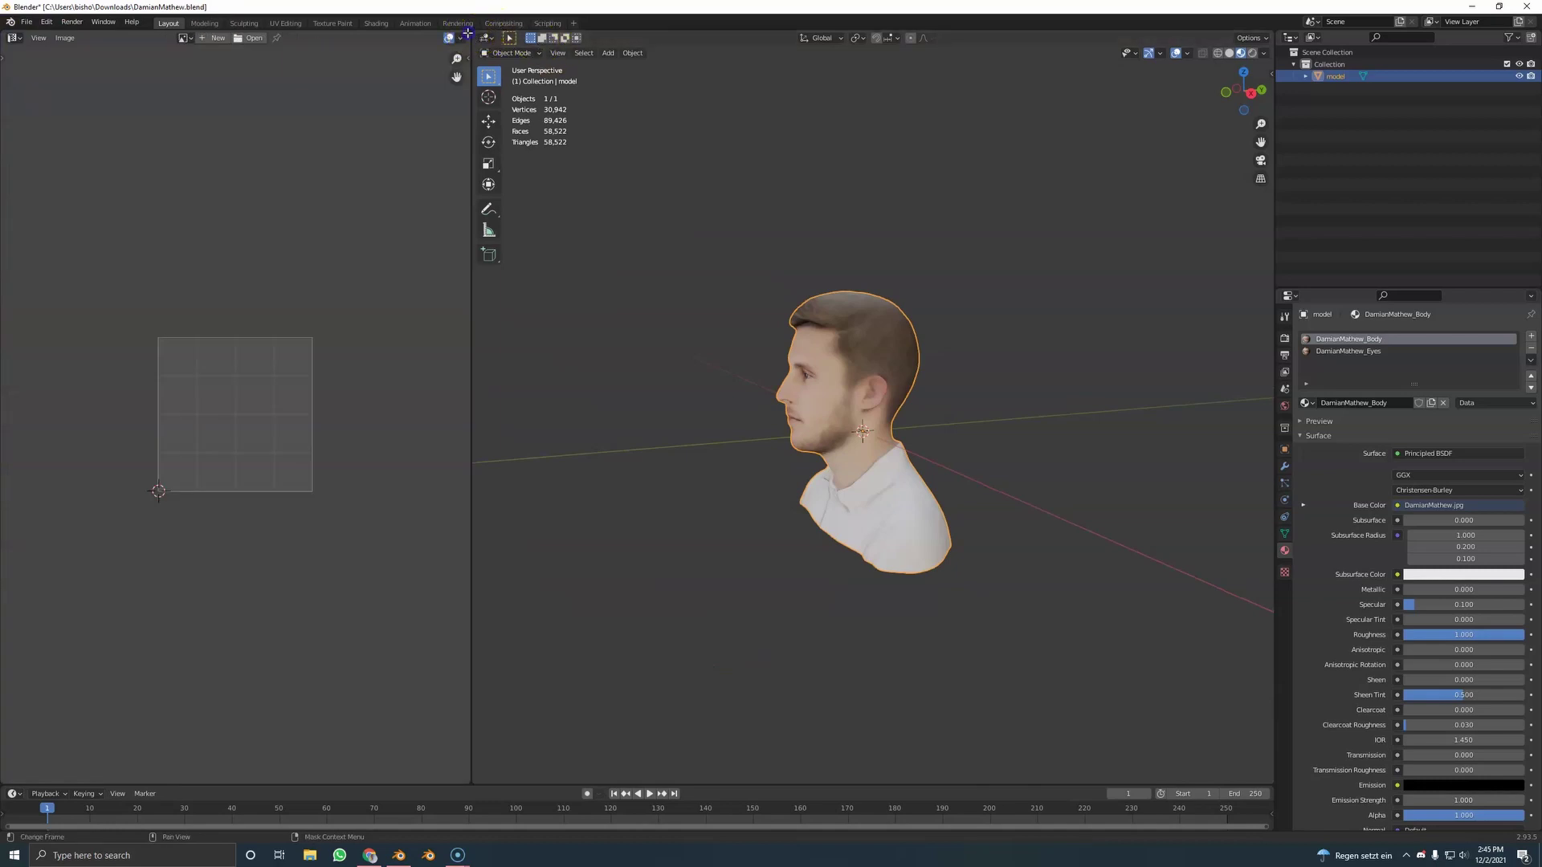
{"action": "left_click_drag", "start_coordinate": [465, 34], "coordinate": [443, 430]}
{"action": "left_click", "coordinate": [13, 38]}
{"action": "left_click", "coordinate": [40, 119]}
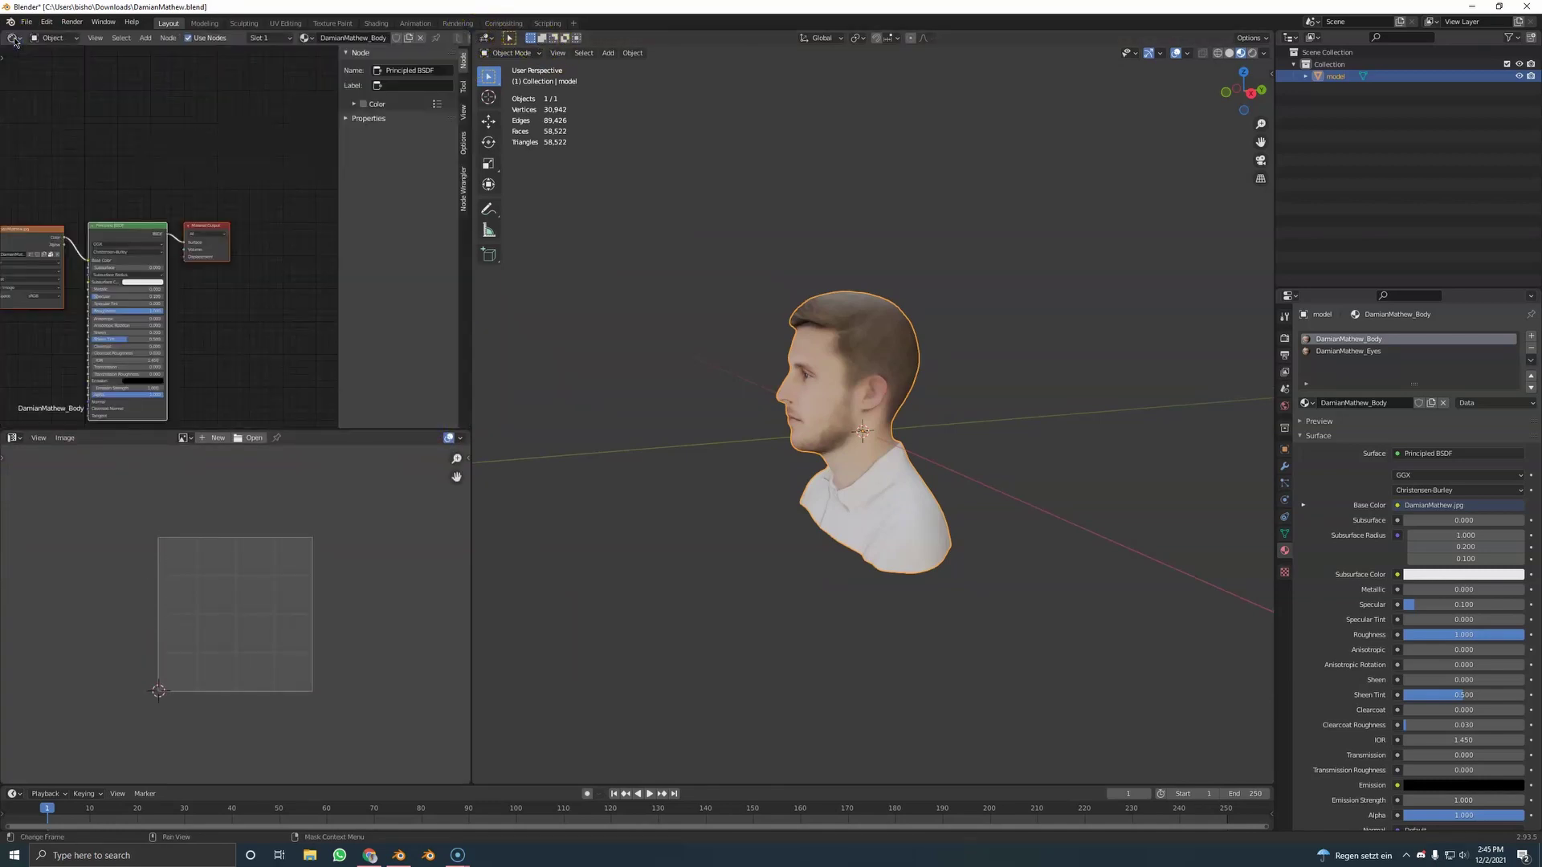
Step: Delete the head material's photo Image Texture node
{"action": "middle_click_drag", "start_coordinate": [343, 282], "coordinate": [474, 265]}
{"action": "scroll", "coordinate": [161, 241], "scroll_direction": "up", "scroll_amount": 2}
{"action": "left_click", "coordinate": [177, 241]}
{"action": "key", "text": "x"}
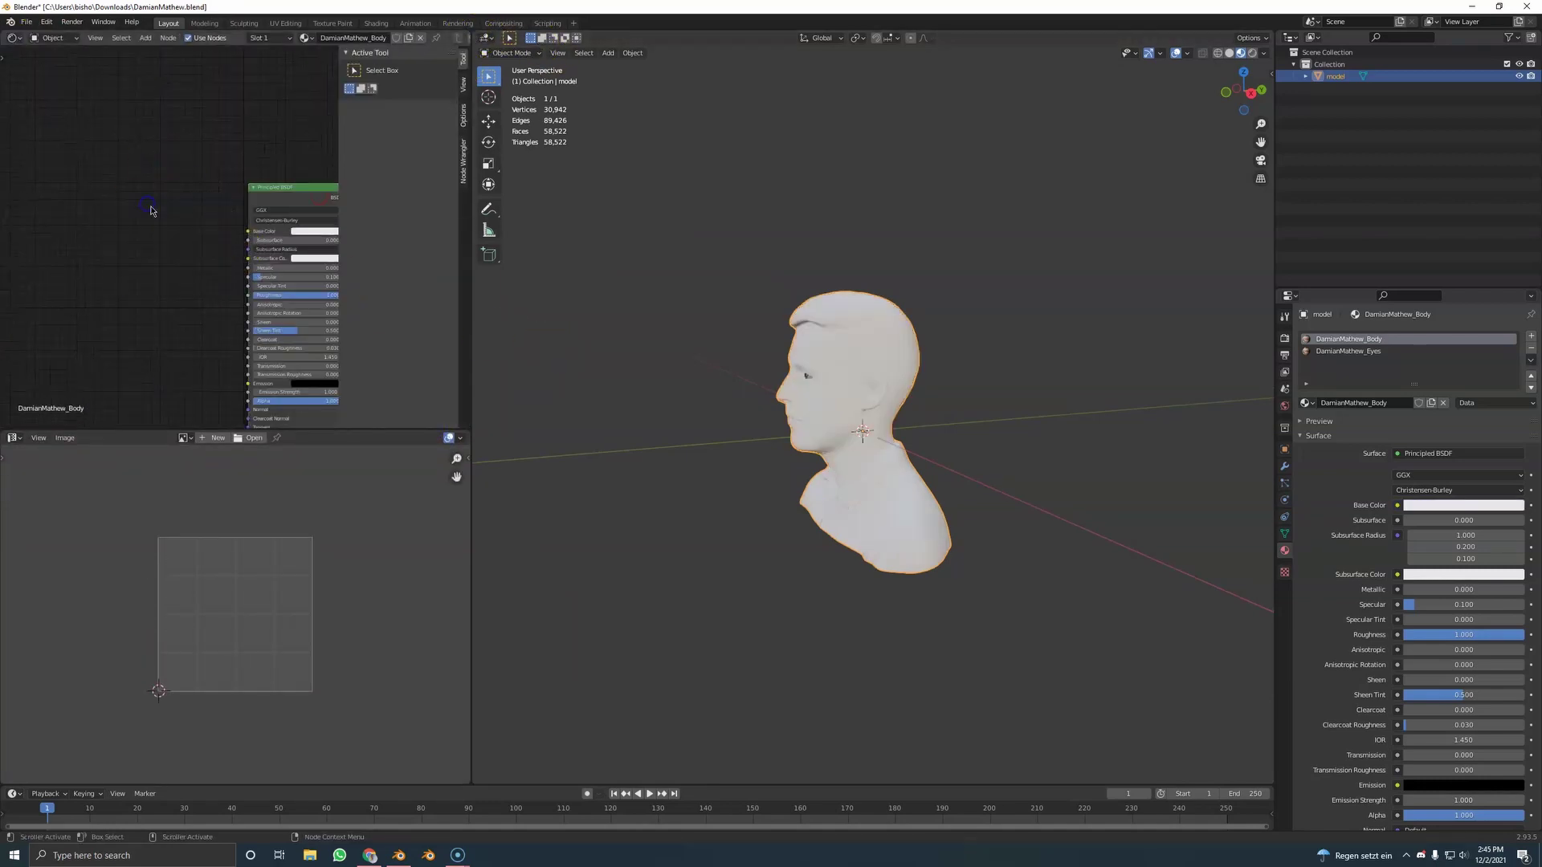
{"action": "mouse_move", "coordinate": [848, 375]}
{"action": "middle_mouse_down"}
{"action": "mouse_move", "coordinate": [974, 334]}
{"action": "mouse_move", "coordinate": [823, 361]}
{"action": "middle_mouse_up"}
{"action": "scroll", "coordinate": [822, 361], "scroll_direction": "up", "scroll_amount": 4}
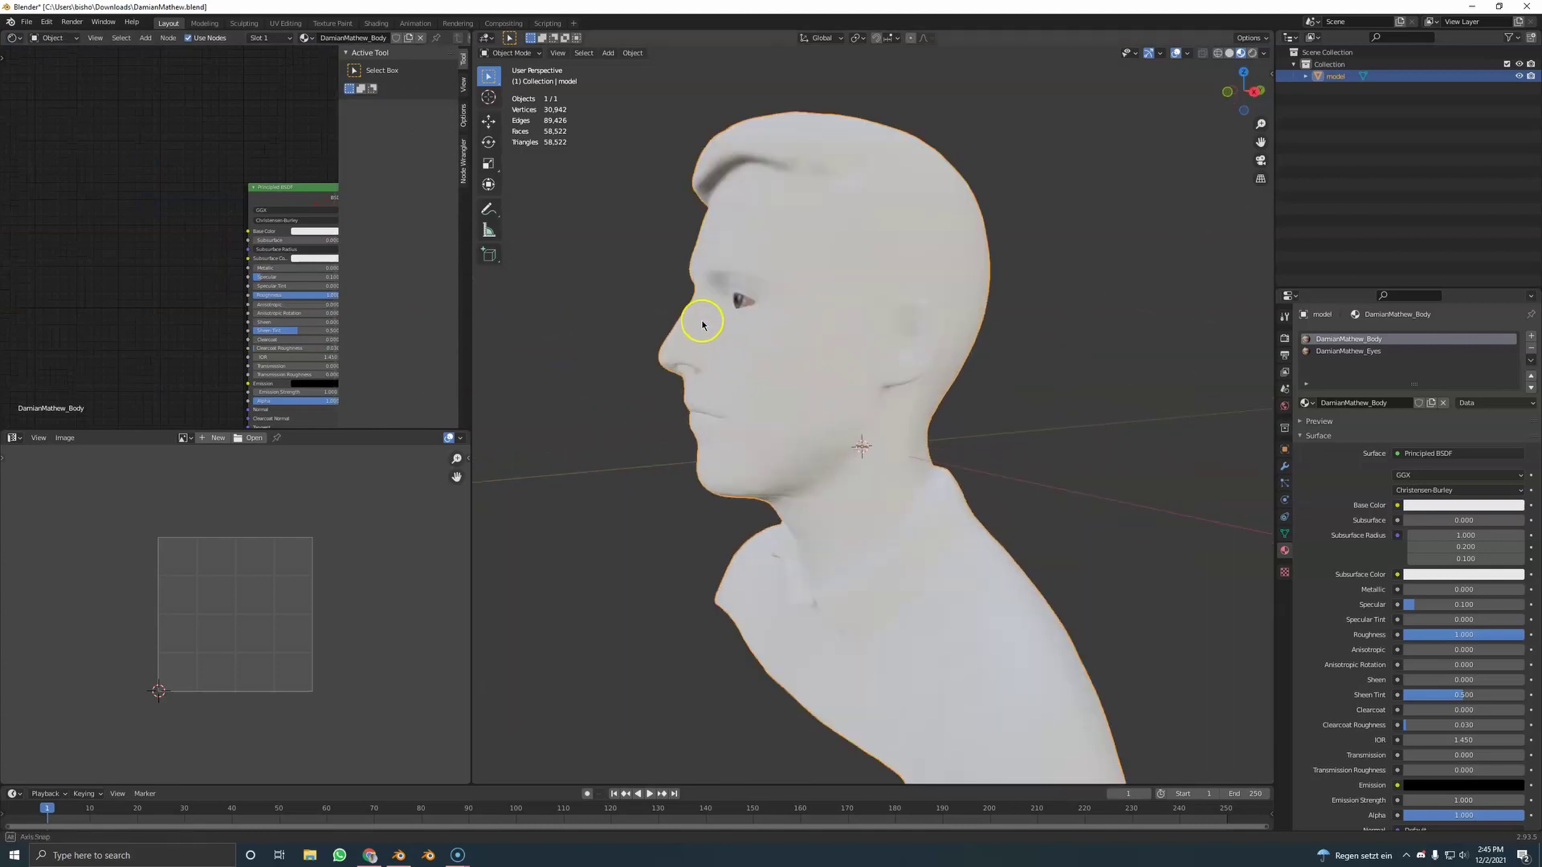
{"action": "middle_click_drag", "start_coordinate": [702, 324], "coordinate": [827, 347]}
{"action": "scroll", "coordinate": [827, 348], "scroll_direction": "down", "scroll_amount": 3}
{"action": "left_click", "coordinate": [1365, 351]}
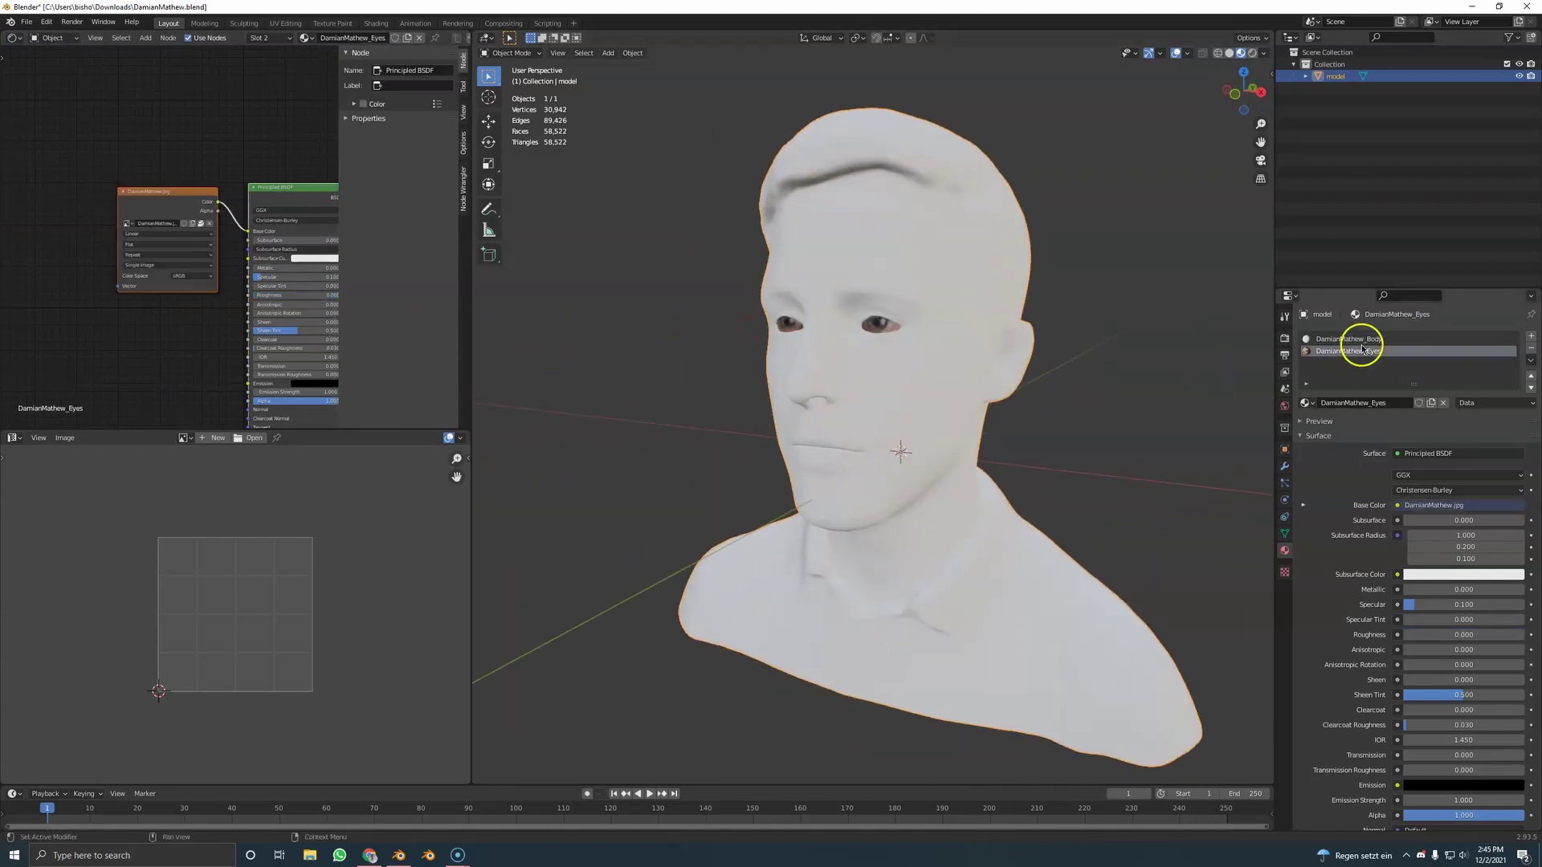
{"action": "left_click", "coordinate": [1531, 349]}
{"action": "mouse_move", "coordinate": [827, 269]}
{"action": "middle_mouse_down"}
{"action": "mouse_move", "coordinate": [1016, 276]}
{"action": "mouse_move", "coordinate": [812, 268]}
{"action": "middle_mouse_up"}
Step: Switch to Material Preview, add a Gradient Texture node and delete the Principled BSDF
{"action": "key", "text": "z"}
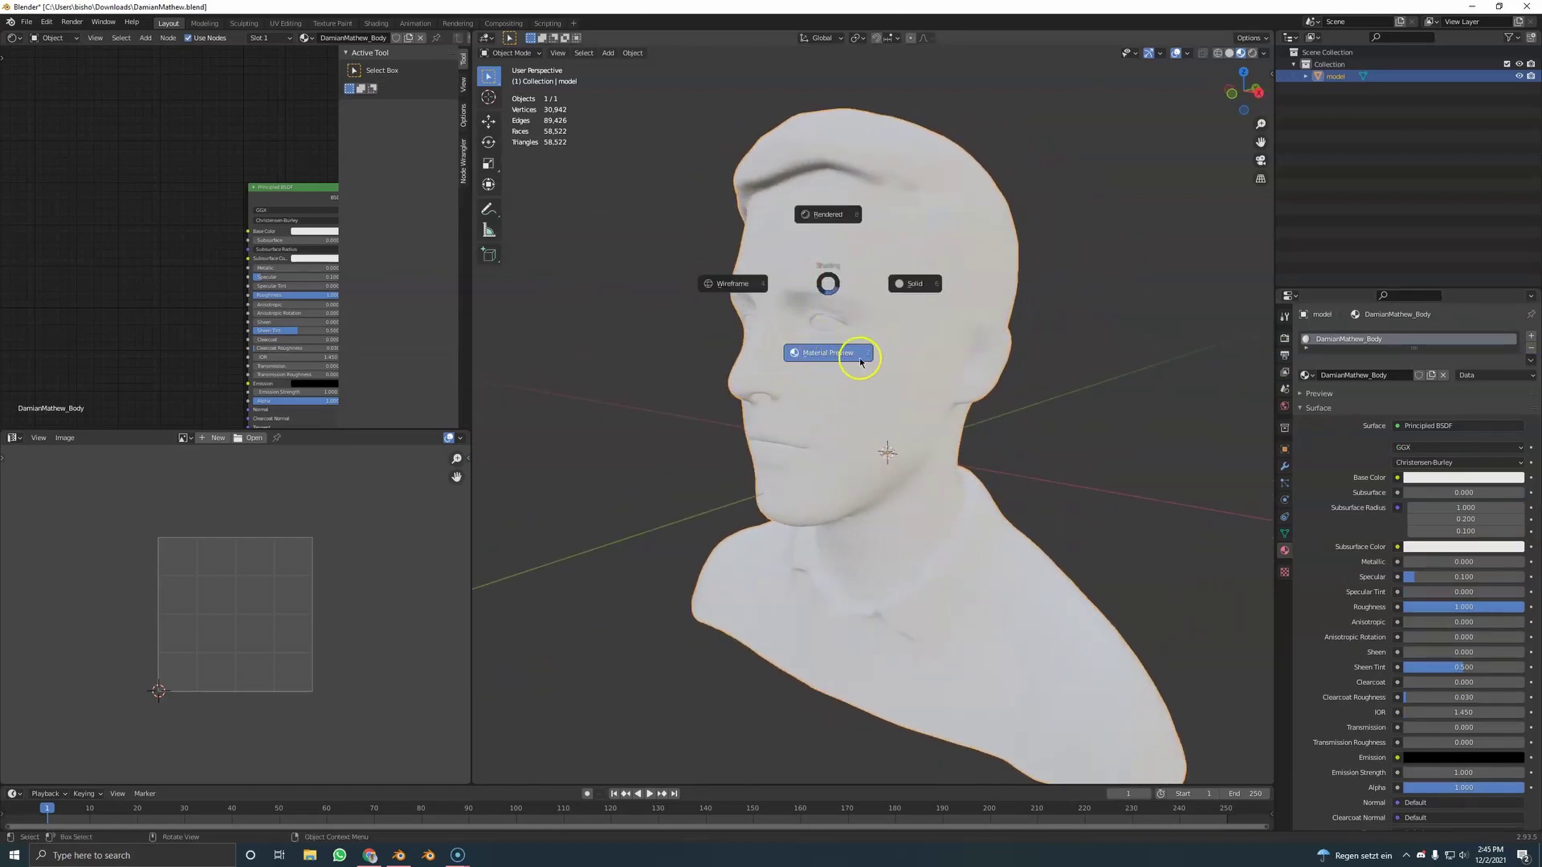
{"action": "left_click", "coordinate": [860, 361]}
{"action": "scroll", "coordinate": [86, 340], "scroll_direction": "down", "scroll_amount": 1}
{"action": "key", "text": "shift+a"}
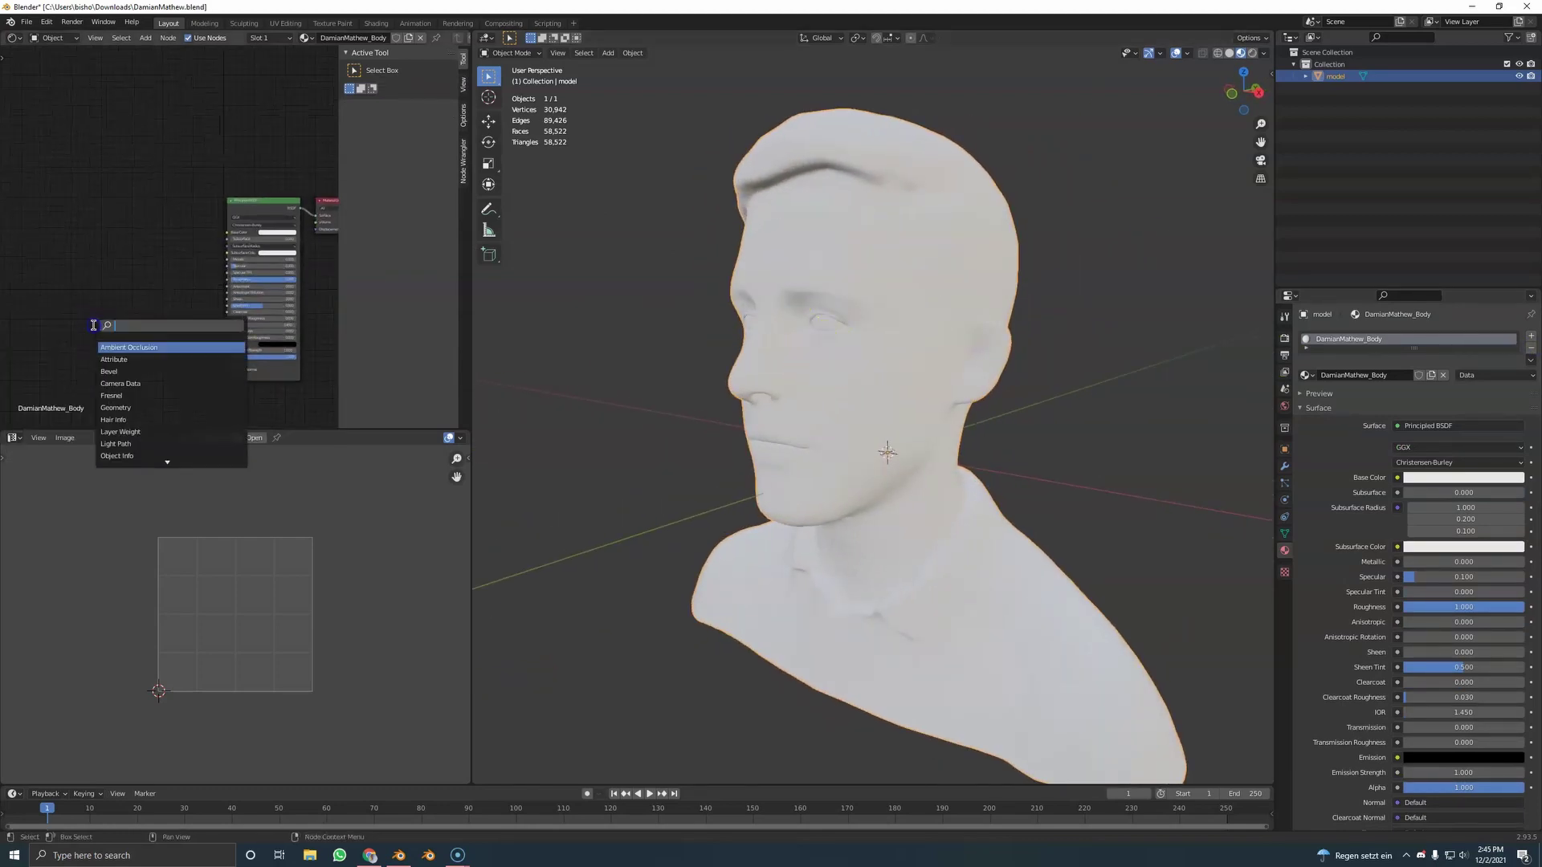
{"action": "left_click", "coordinate": [126, 347]}
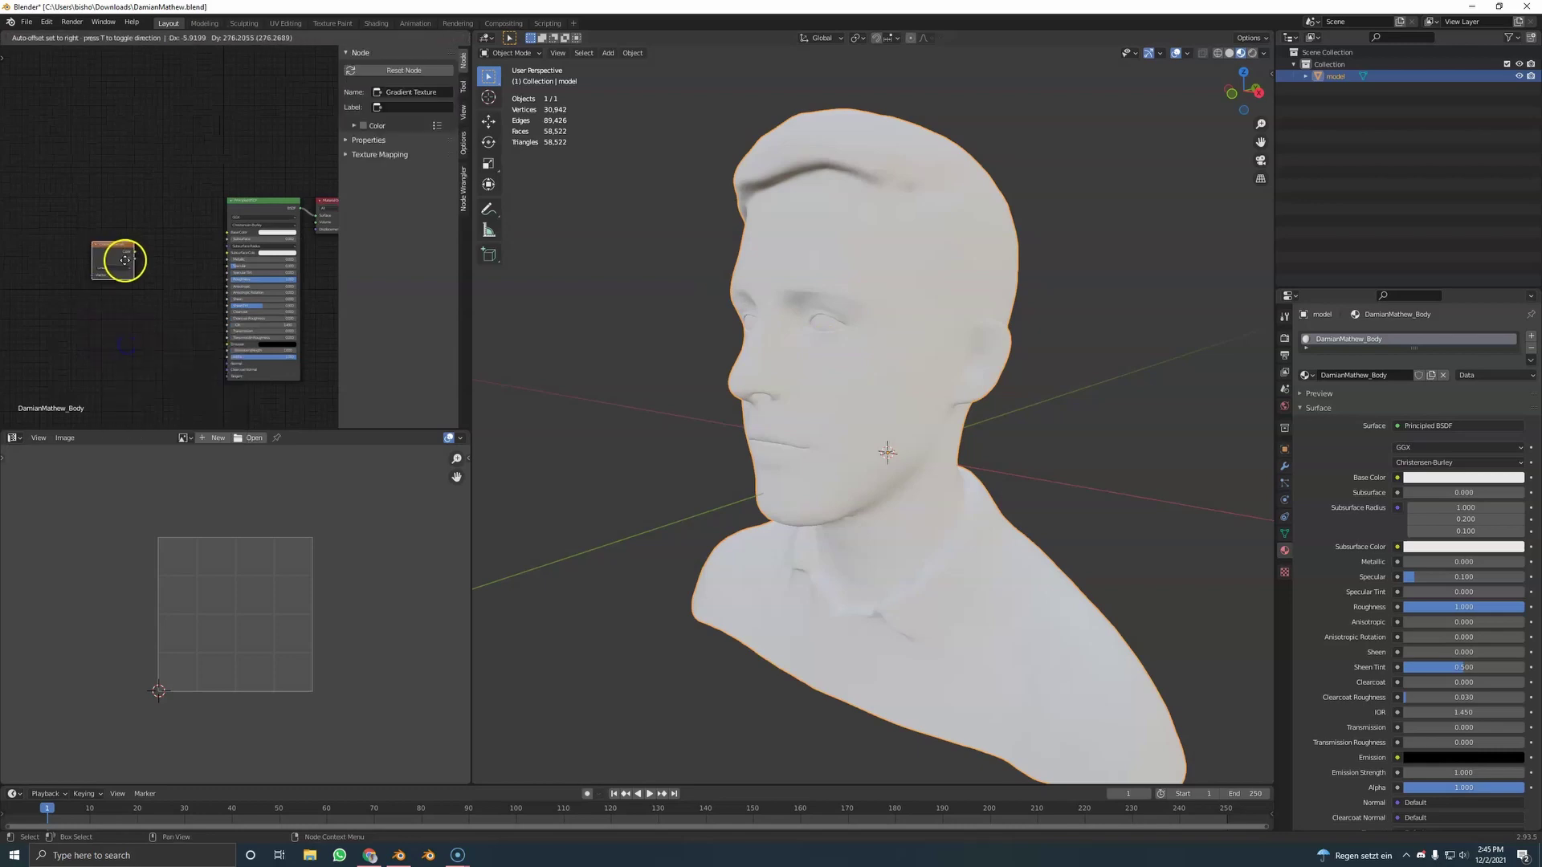
{"action": "left_click", "coordinate": [120, 258]}
{"action": "left_click", "coordinate": [234, 223]}
{"action": "key", "text": "x"}
Step: Add an Emission shader into the Material Output, fed by the Gradient Texture's Color
{"action": "key", "text": "shift+a"}
{"action": "left_click", "coordinate": [246, 210]}
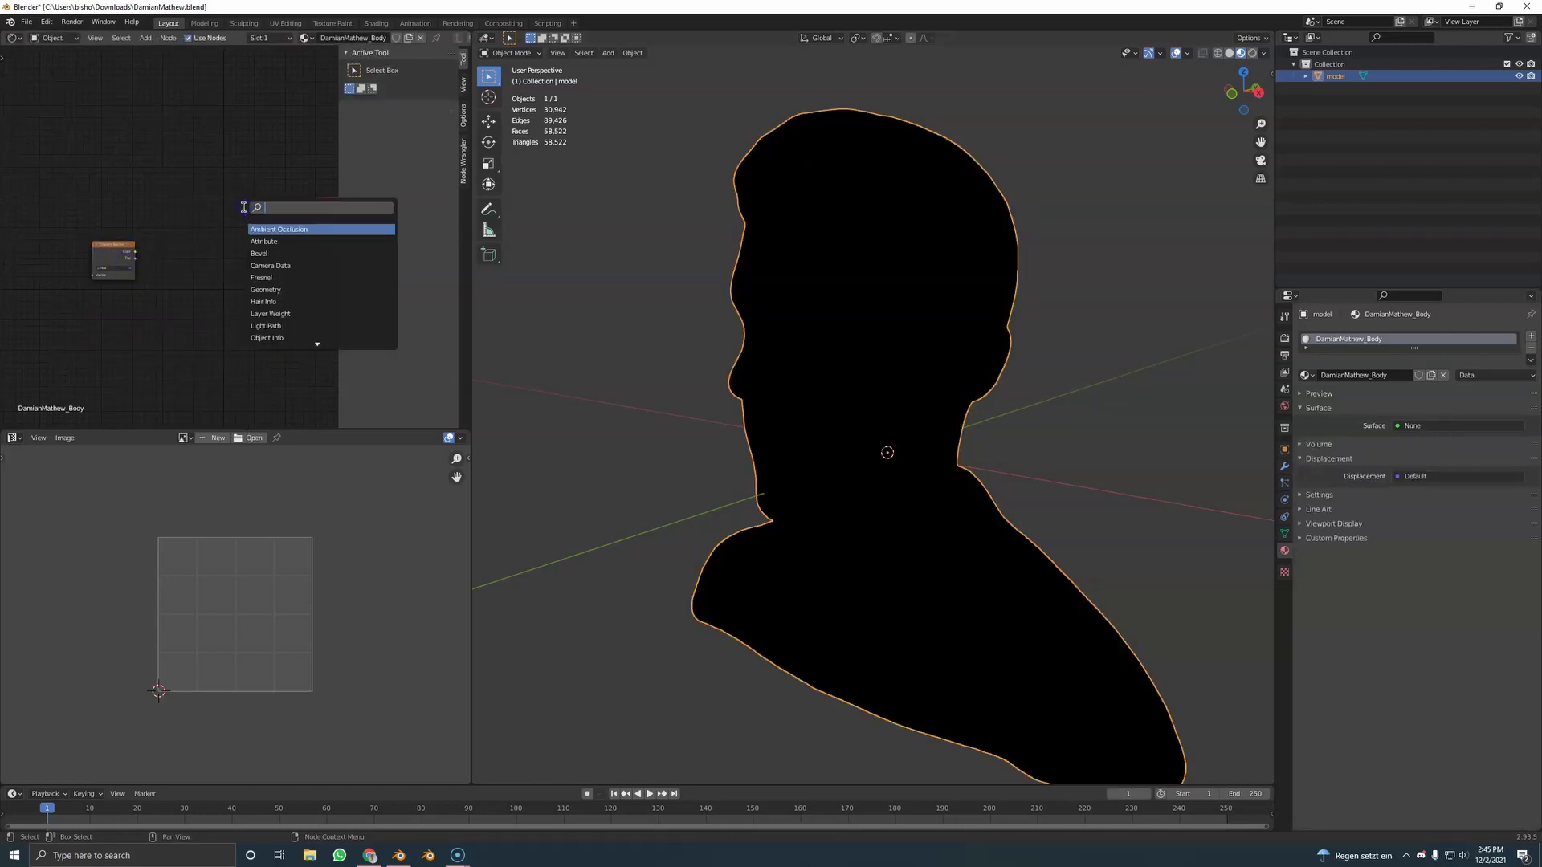
{"action": "left_click", "coordinate": [290, 229]}
{"action": "left_click", "coordinate": [241, 225]}
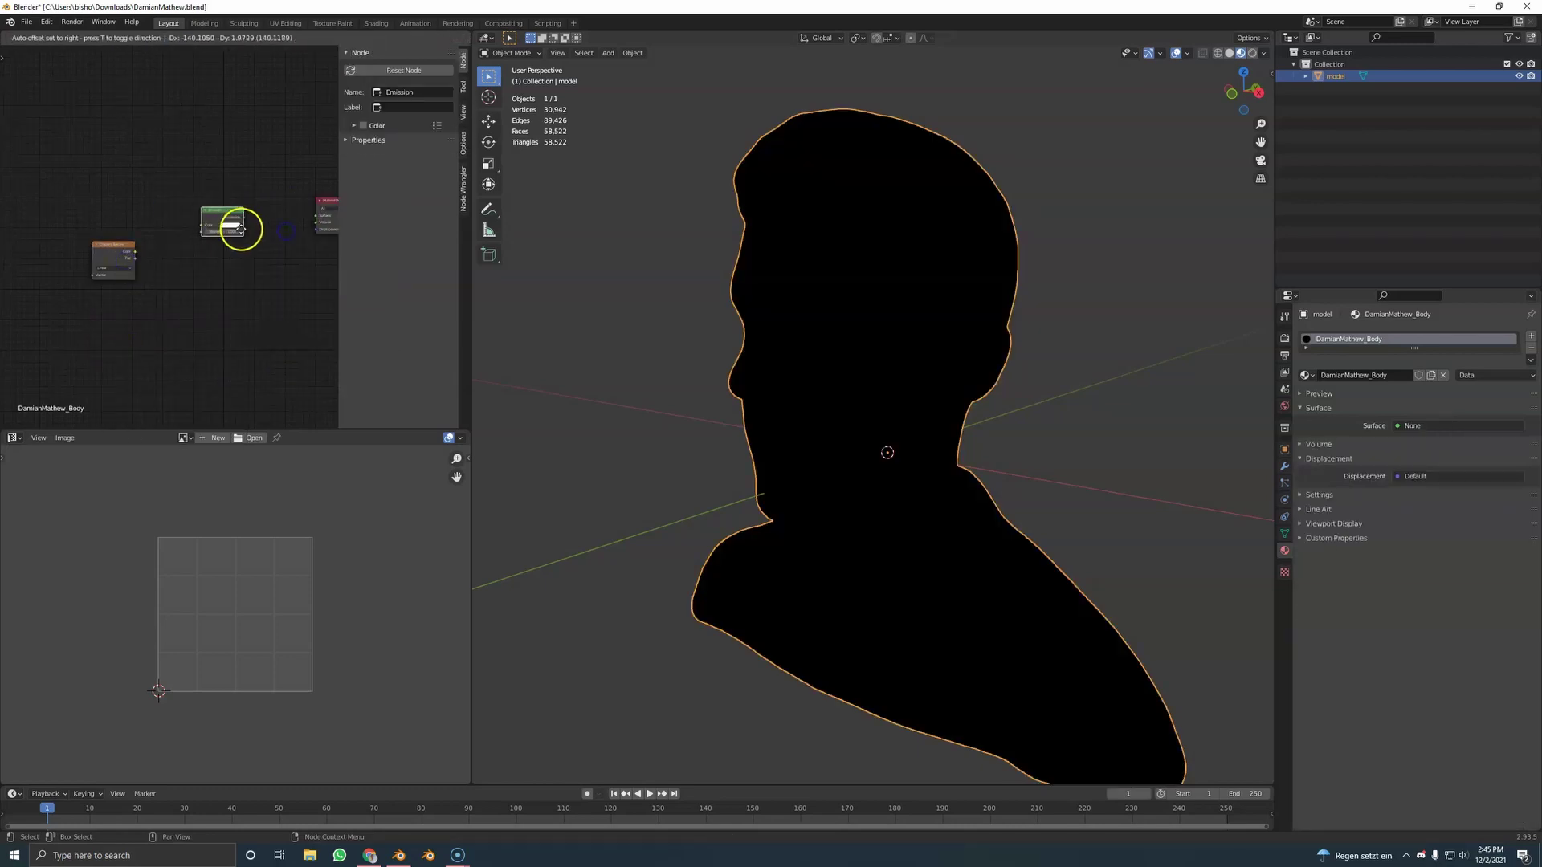
{"action": "left_click_drag", "start_coordinate": [315, 223], "coordinate": [316, 221]}
{"action": "key", "text": "n"}
{"action": "scroll", "coordinate": [249, 265], "scroll_direction": "up", "scroll_amount": 3}
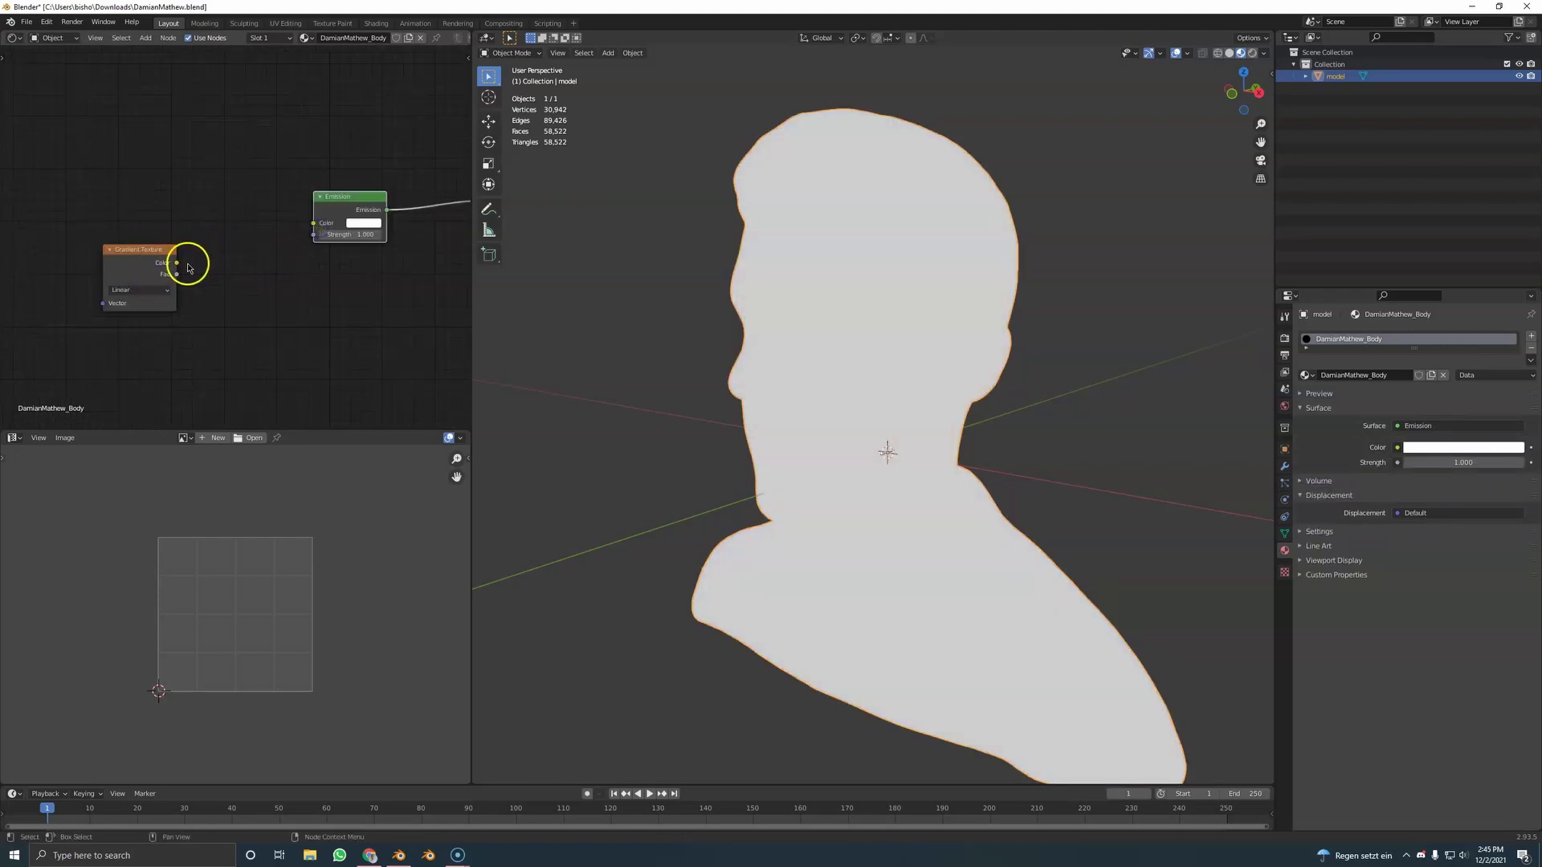
{"action": "left_click_drag", "start_coordinate": [312, 231], "coordinate": [246, 238]}
{"action": "scroll", "coordinate": [172, 258], "scroll_direction": "down", "scroll_amount": 3}
{"action": "middle_click_drag", "start_coordinate": [93, 241], "coordinate": [372, 268]}
{"action": "scroll", "coordinate": [860, 355], "scroll_direction": "down", "scroll_amount": 4}
{"action": "mouse_move", "coordinate": [836, 354]}
{"action": "middle_mouse_down"}
{"action": "mouse_move", "coordinate": [989, 359]}
{"action": "mouse_move", "coordinate": [888, 410]}
{"action": "mouse_move", "coordinate": [763, 394]}
{"action": "middle_mouse_up"}
{"action": "scroll", "coordinate": [240, 305], "scroll_direction": "up", "scroll_amount": 2}
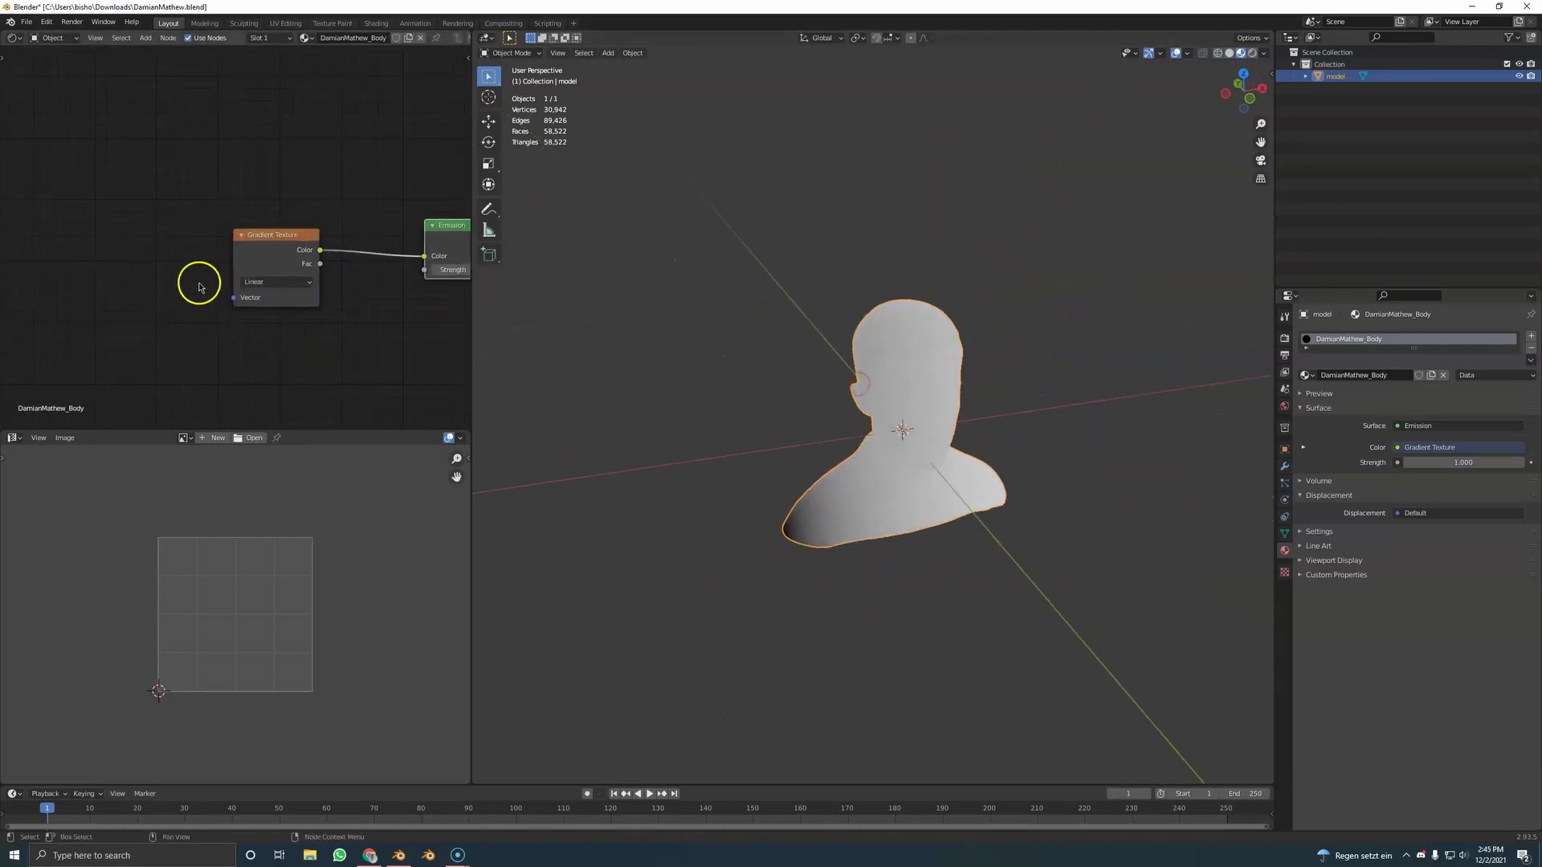
Step: Set the Color Management View Transform to Standard
{"action": "left_click", "coordinate": [1284, 338]}
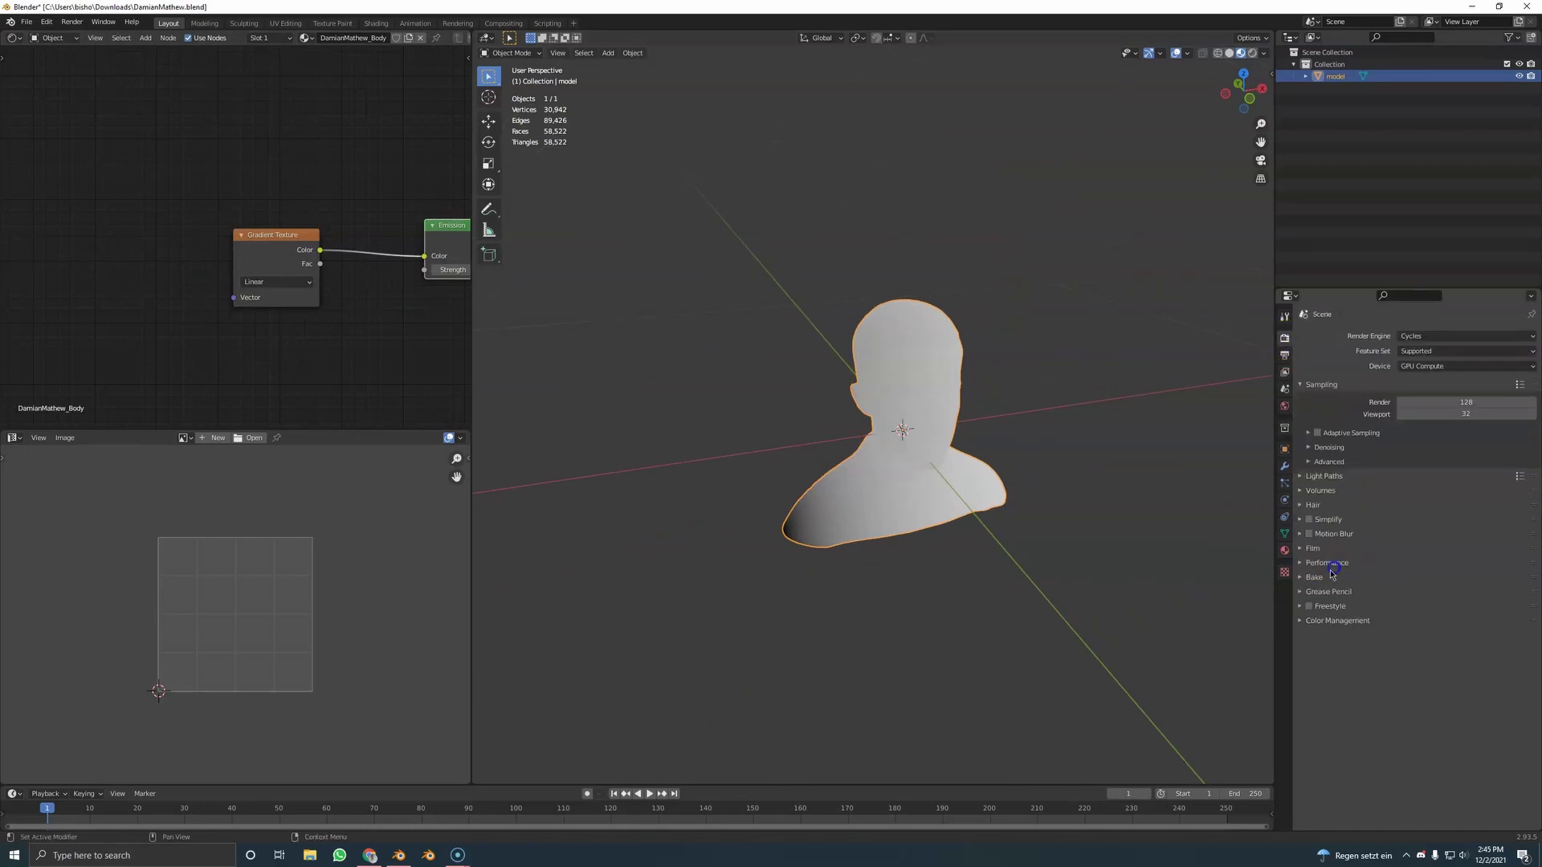
{"action": "left_click", "coordinate": [1334, 622]}
{"action": "left_click", "coordinate": [1422, 656]}
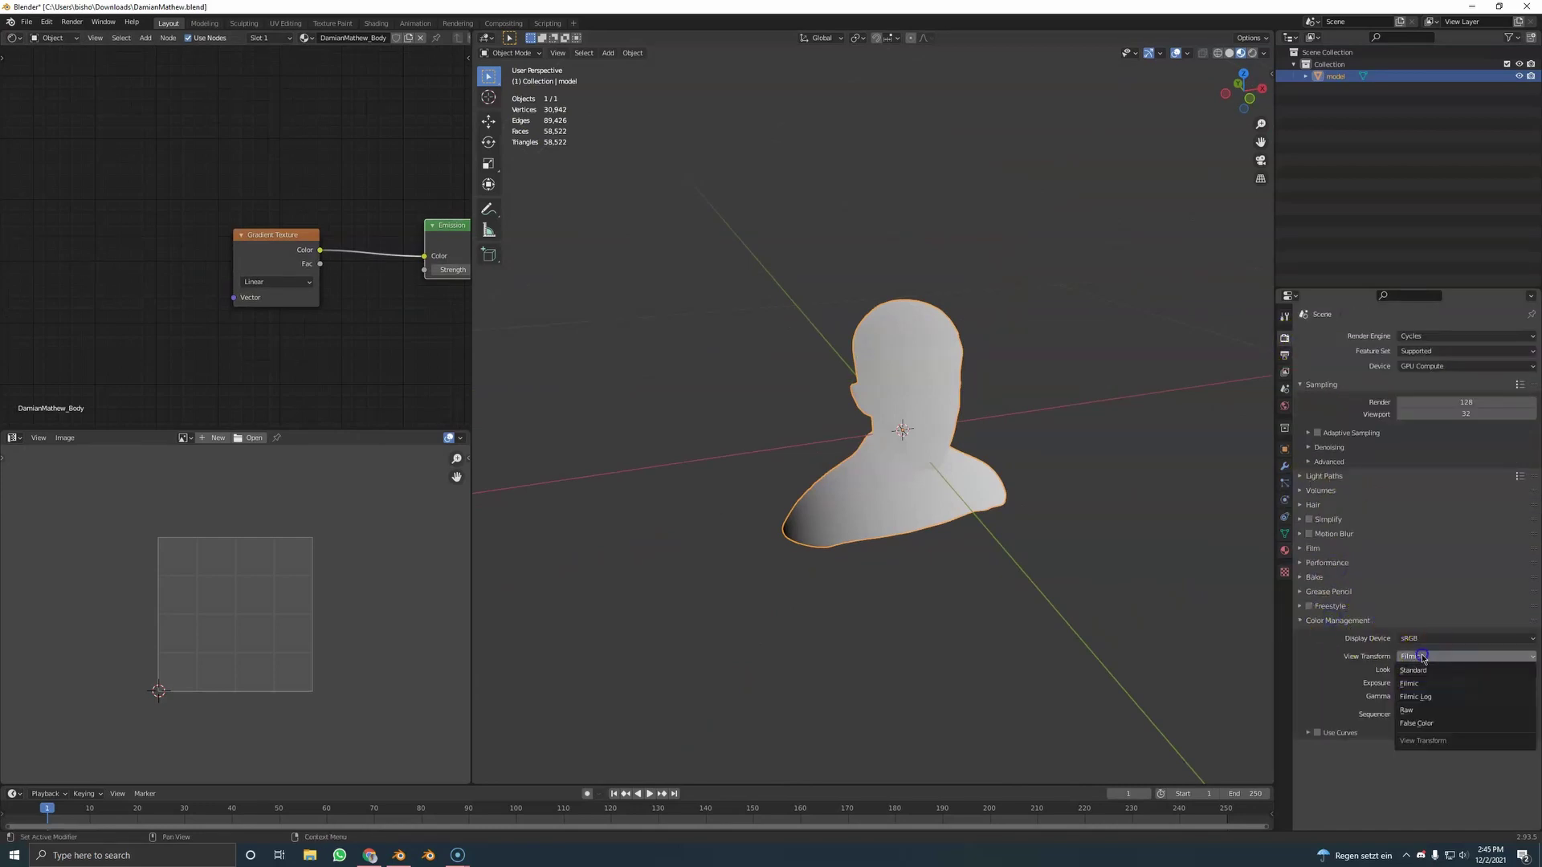
{"action": "left_click", "coordinate": [1412, 677]}
{"action": "middle_click_drag", "start_coordinate": [900, 450], "coordinate": [902, 534]}
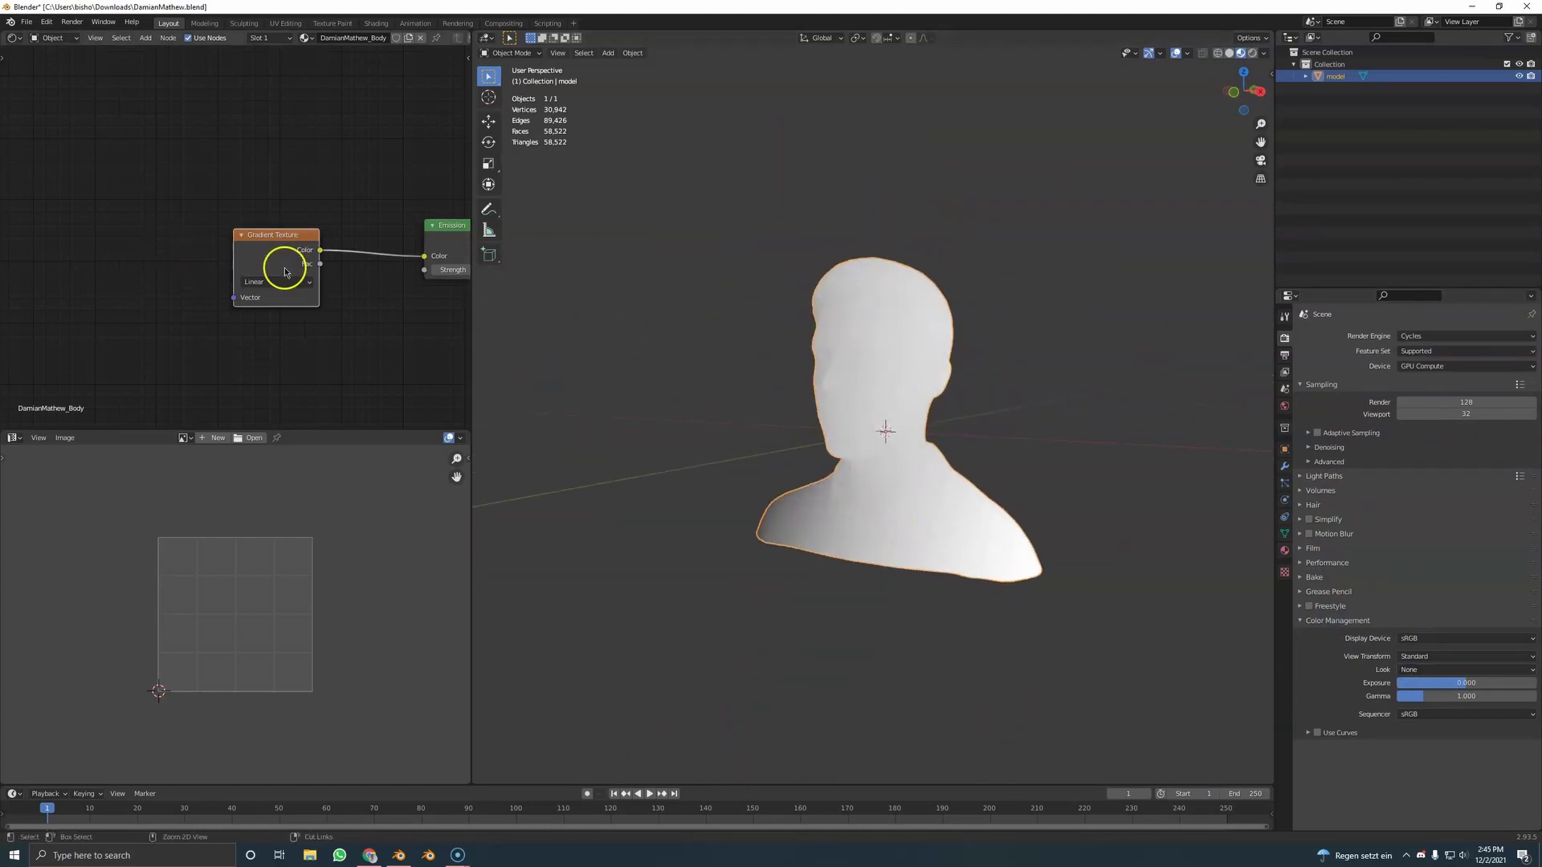
Step: Add Texture Coordinate and Mapping nodes to the gradient and link UV into Mapping Vector
{"action": "key", "text": "ctrl+t"}
{"action": "middle_click_drag", "start_coordinate": [241, 268], "coordinate": [300, 241]}
{"action": "scroll", "coordinate": [300, 241], "scroll_direction": "up", "scroll_amount": 3}
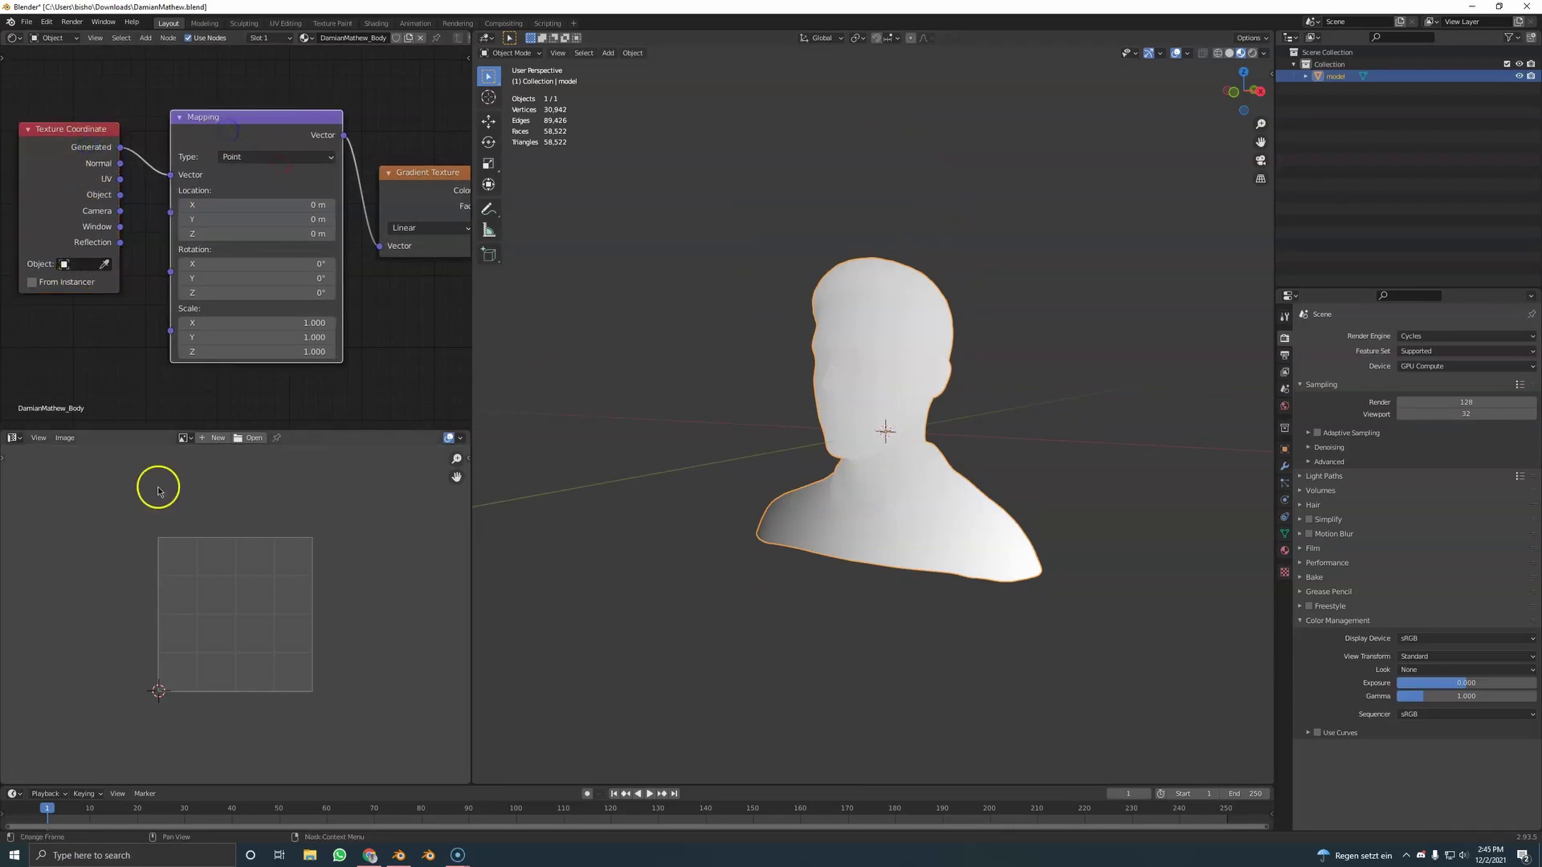
{"action": "left_click_drag", "start_coordinate": [173, 183], "coordinate": [171, 175]}
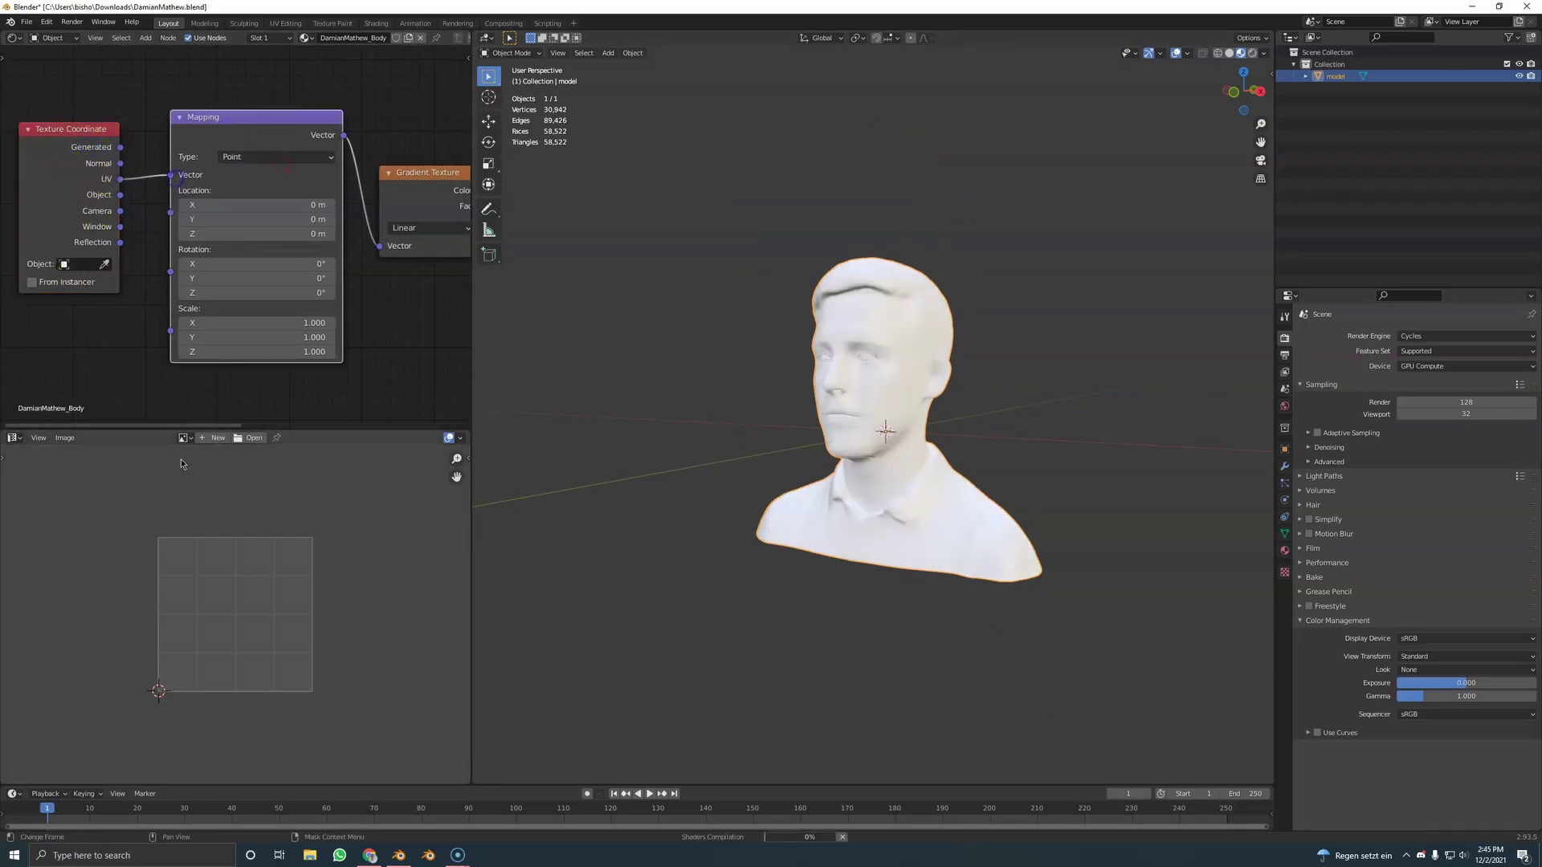
Step: Go to the Right orthographic view and select the entire head mesh in Edit Mode
{"action": "middle_click_drag", "start_coordinate": [859, 402], "coordinate": [826, 386]}
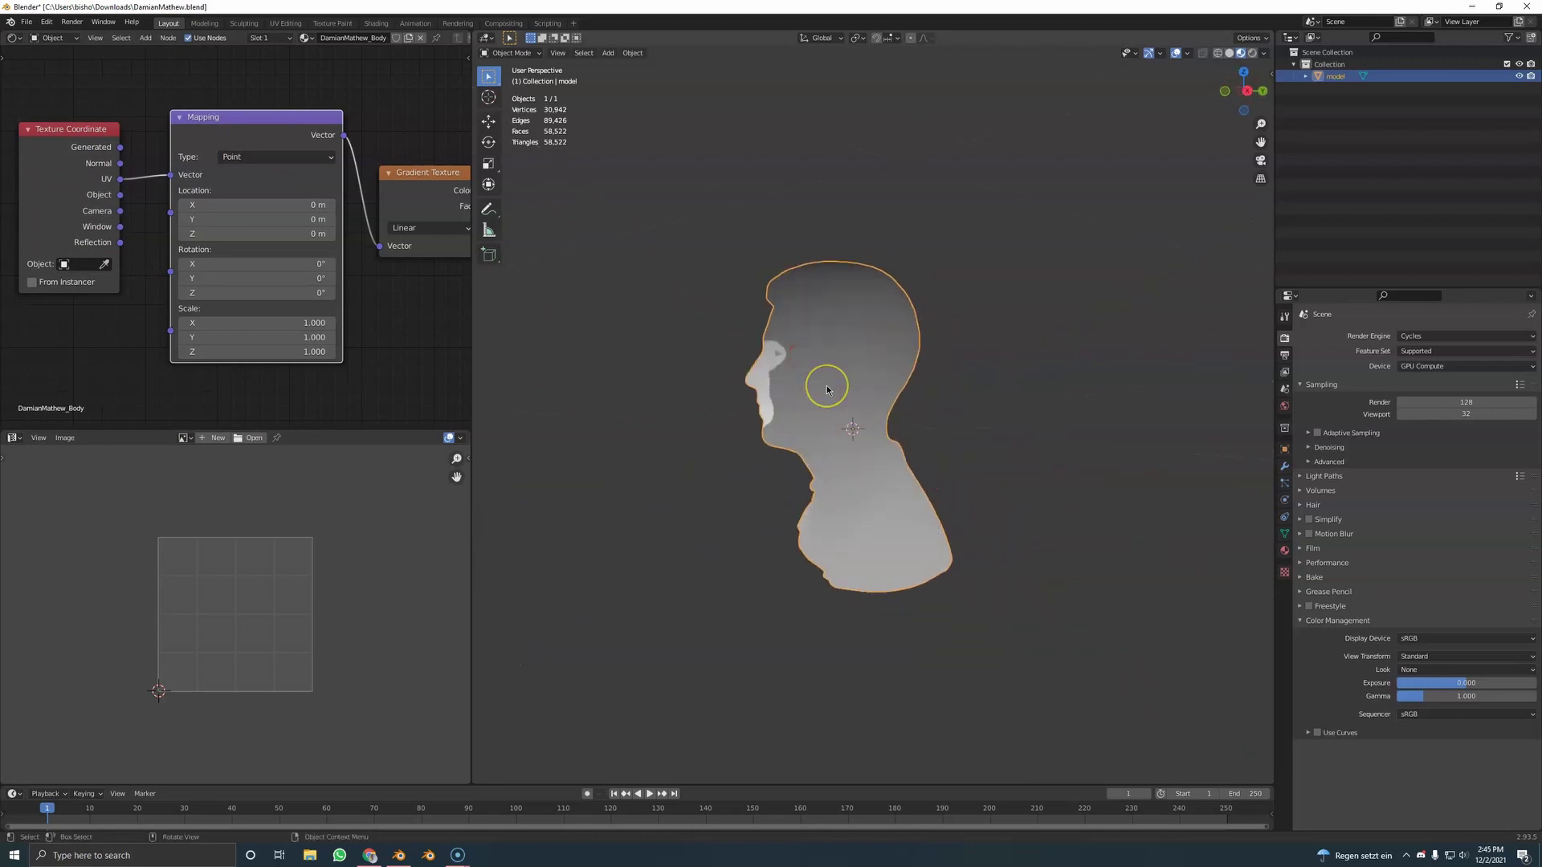
{"action": "key", "text": "KP_1"}
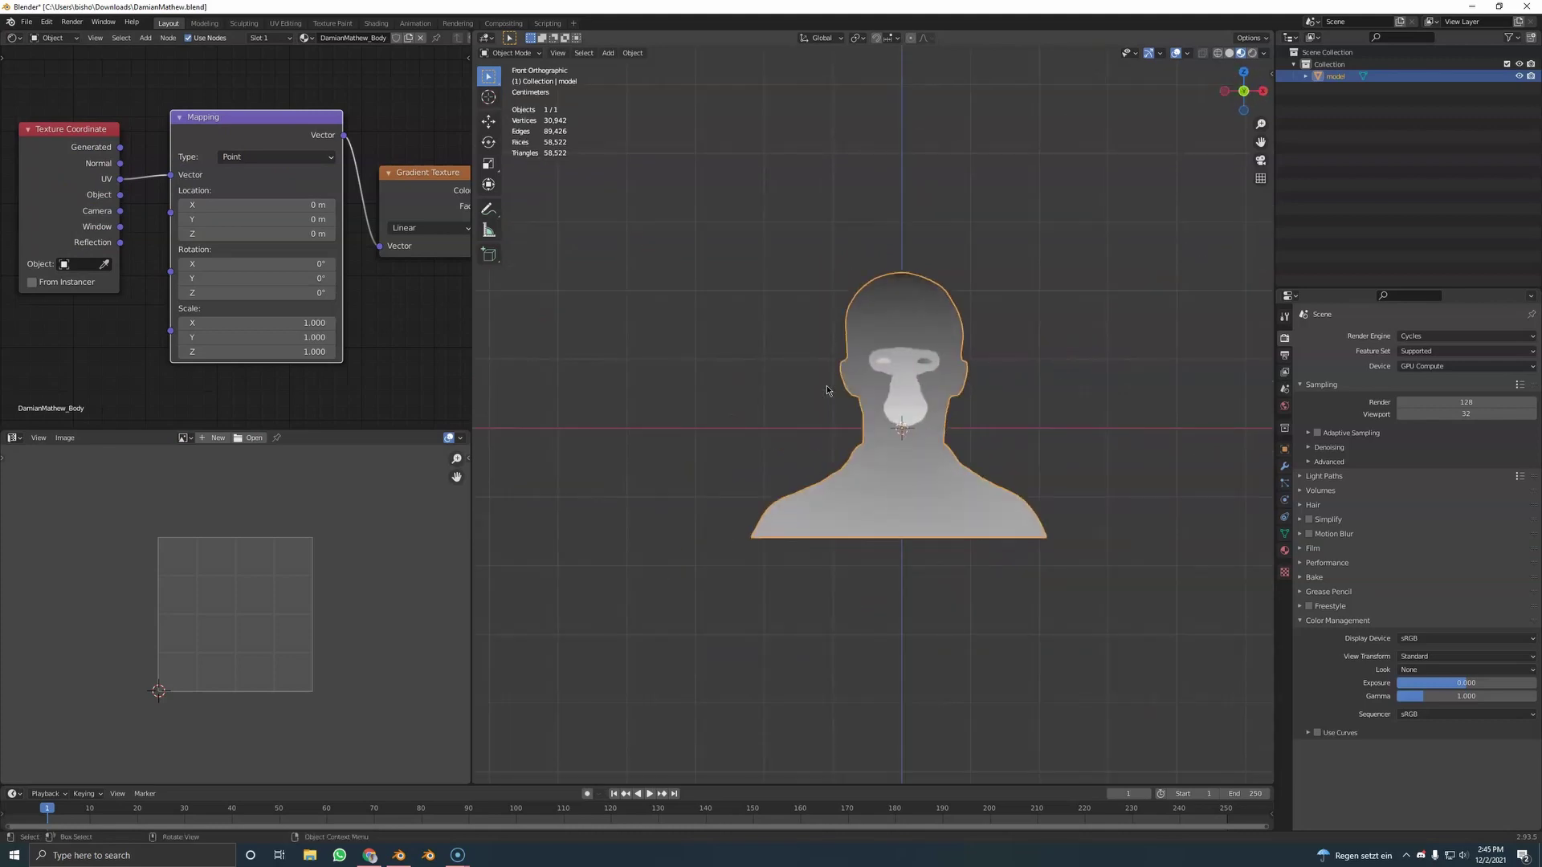
{"action": "key", "text": "KP_3"}
{"action": "key", "text": "Tab"}
{"action": "key", "text": "a"}
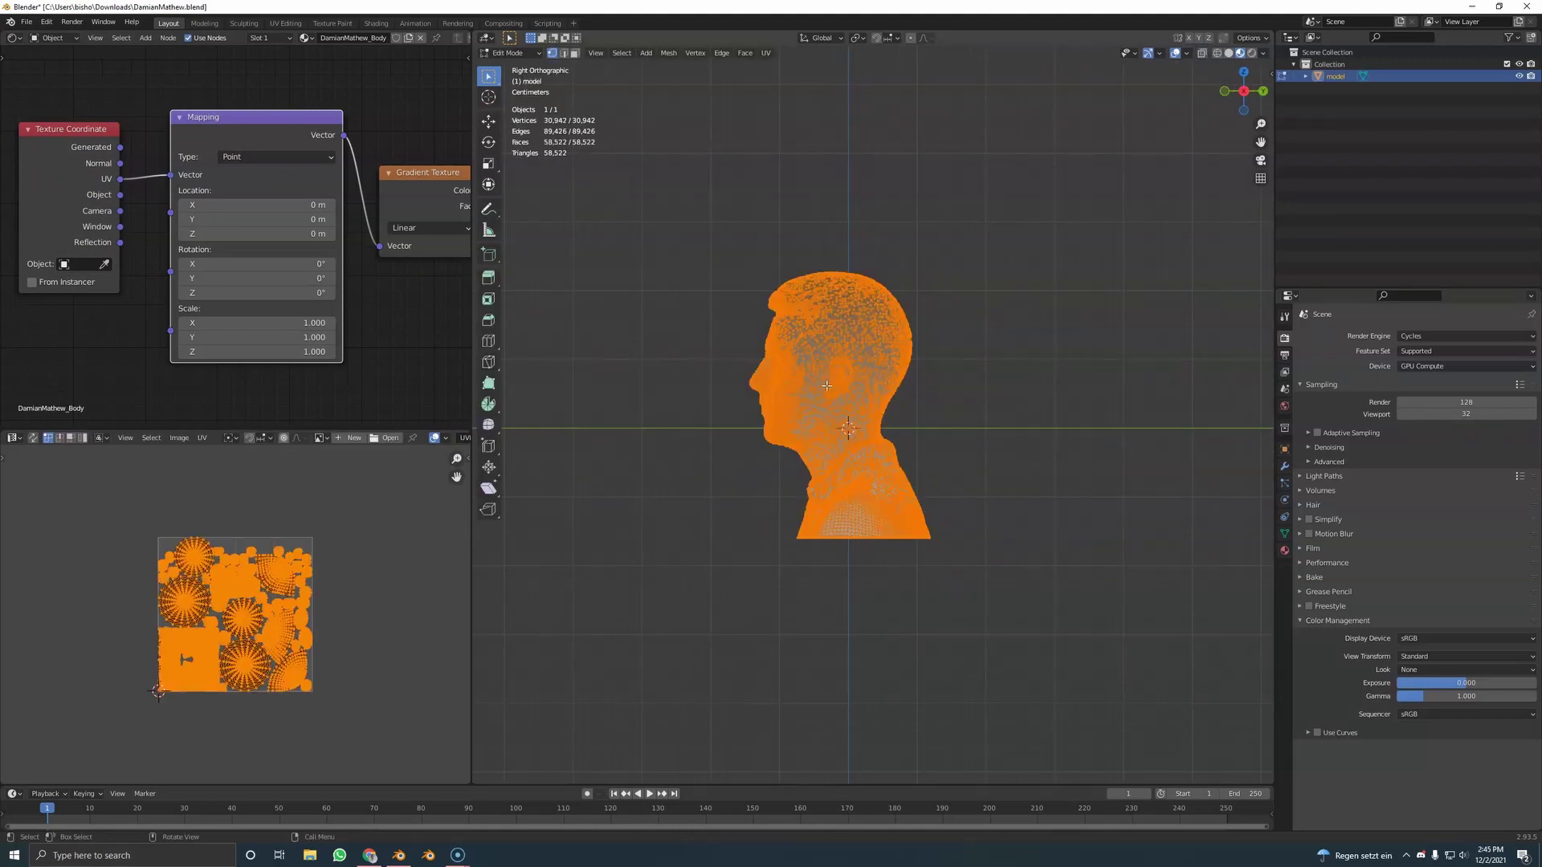
{"action": "scroll", "coordinate": [241, 683], "scroll_direction": "up", "scroll_amount": 3}
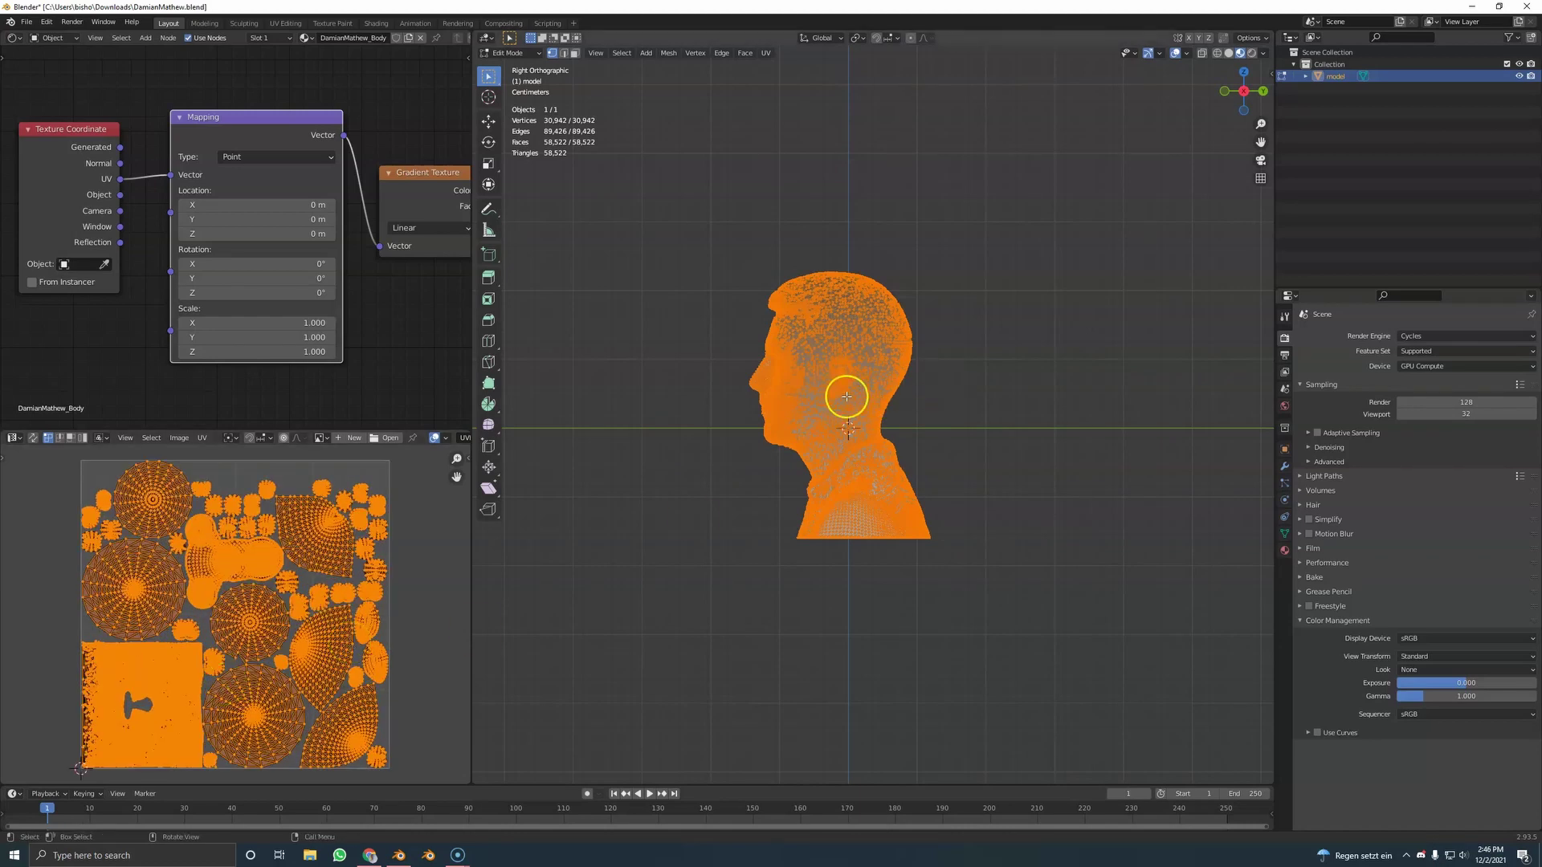
Step: Project the head's UVs from the right side view and check the resulting shading
{"action": "key", "text": "u"}
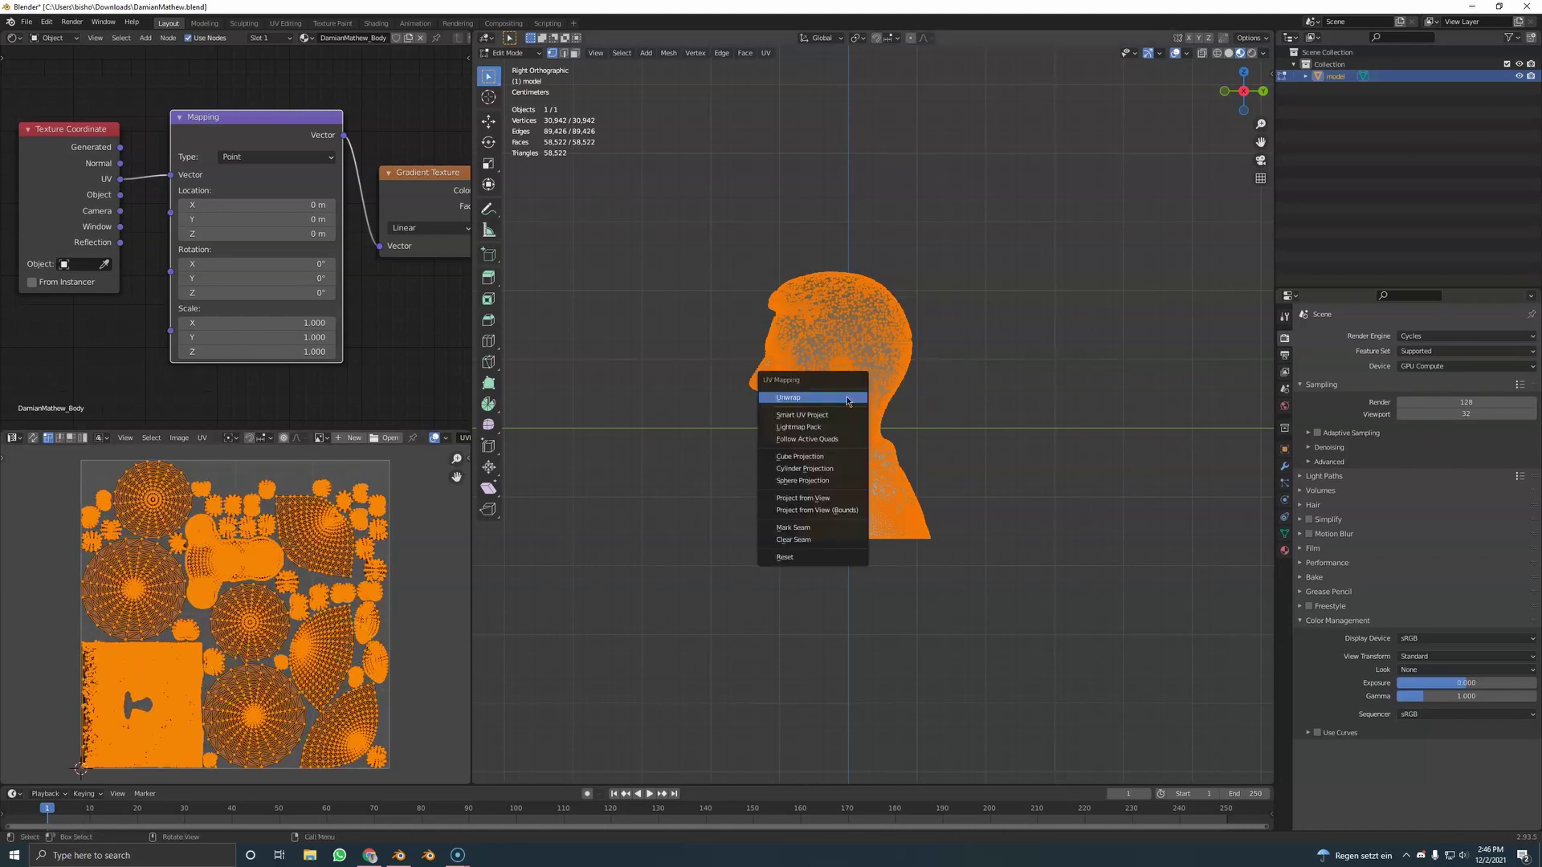
{"action": "left_click", "coordinate": [825, 511]}
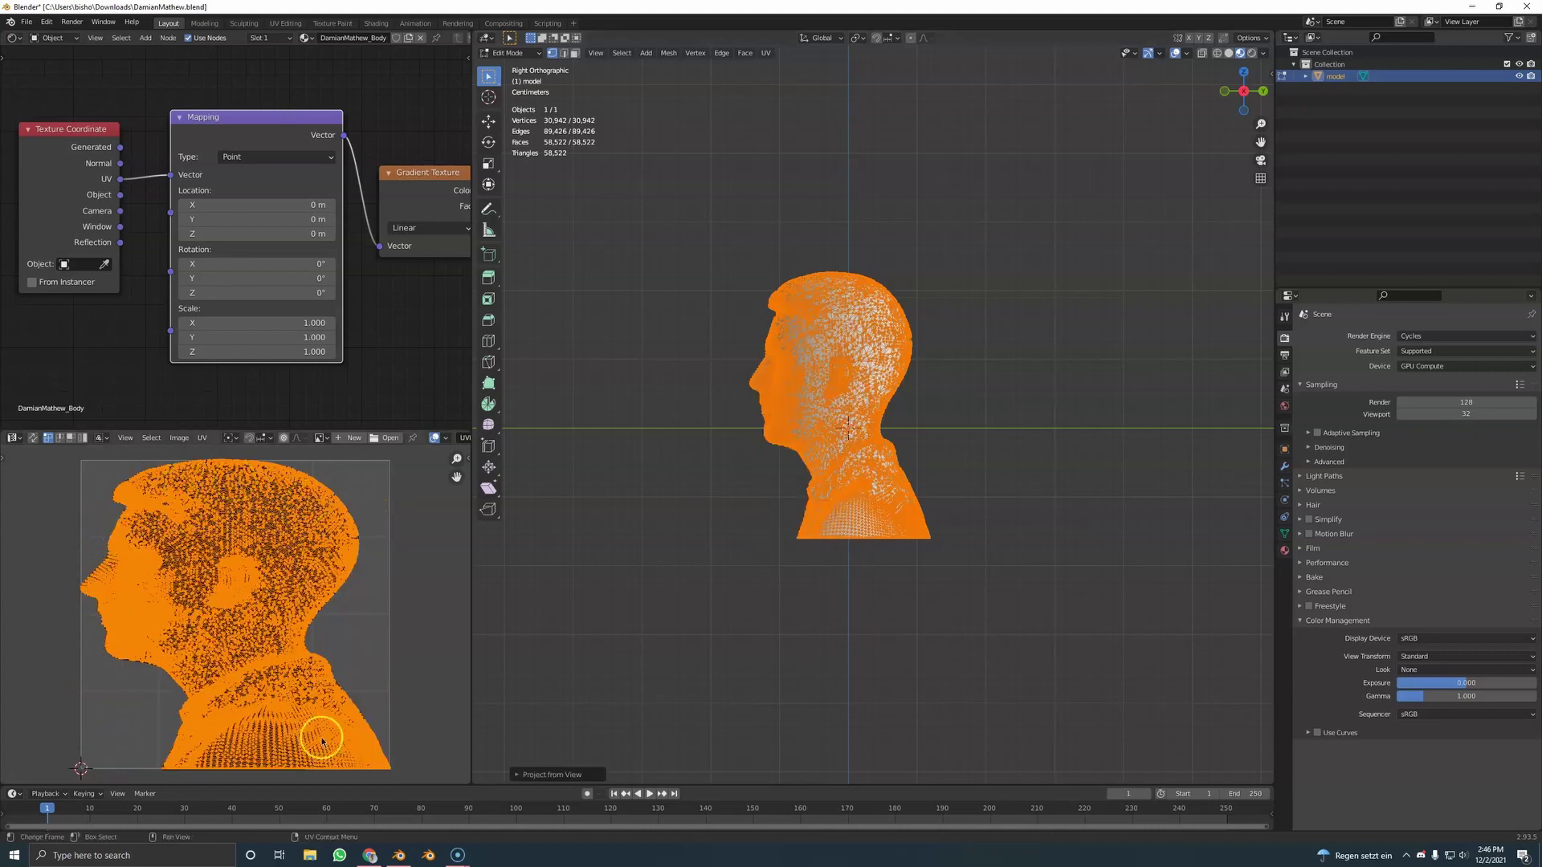
{"action": "key", "text": "Tab"}
{"action": "middle_click_drag", "start_coordinate": [826, 337], "coordinate": [902, 441]}
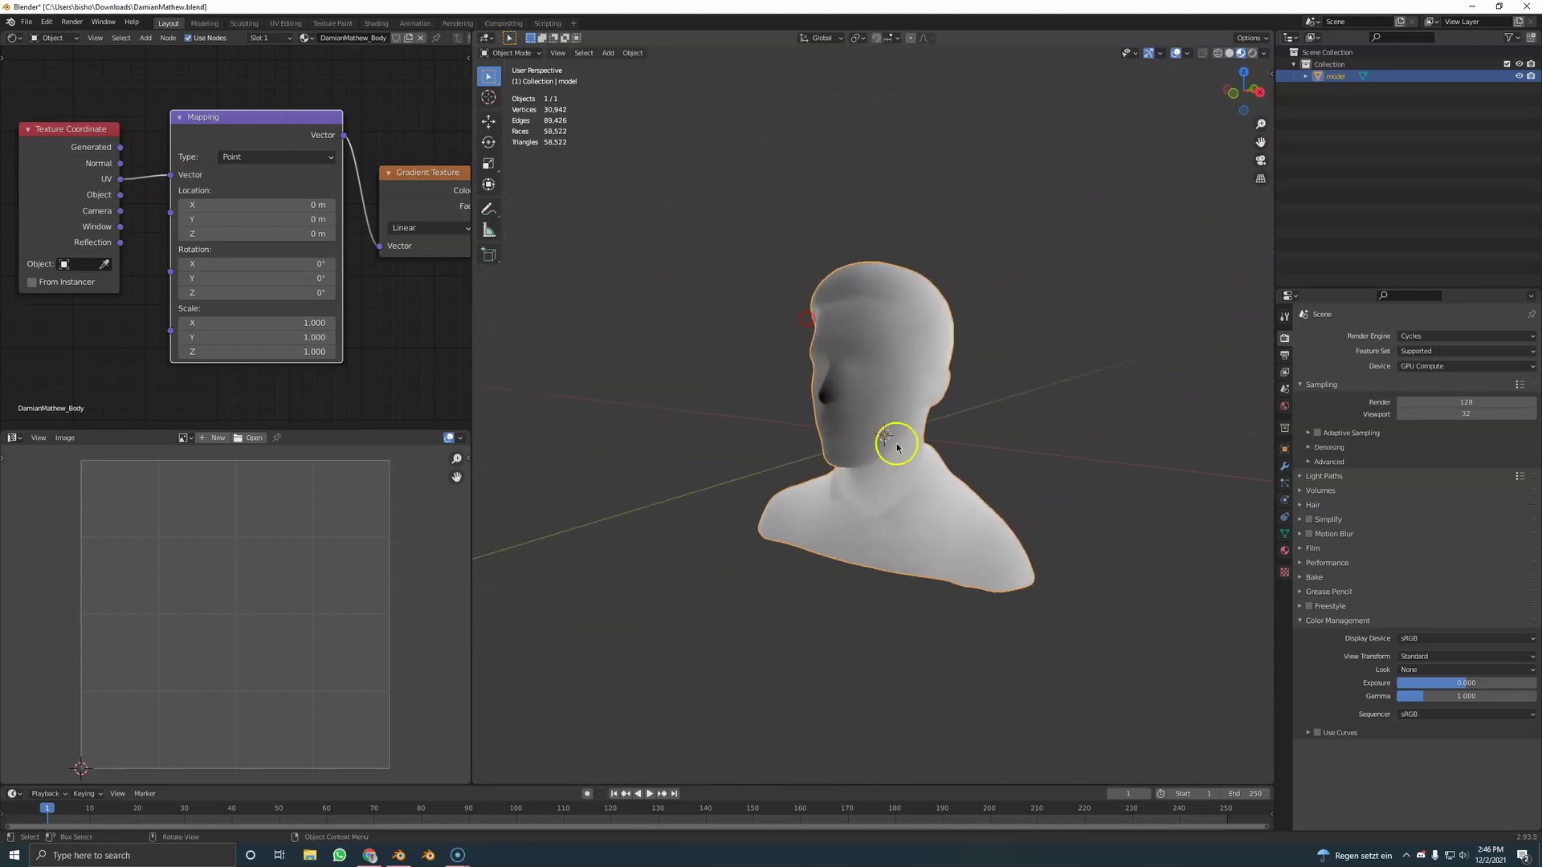
Step: Narrow the UVs along X and shift them along X in the UV editor
{"action": "key", "text": "Tab"}
{"action": "key", "text": "s"}
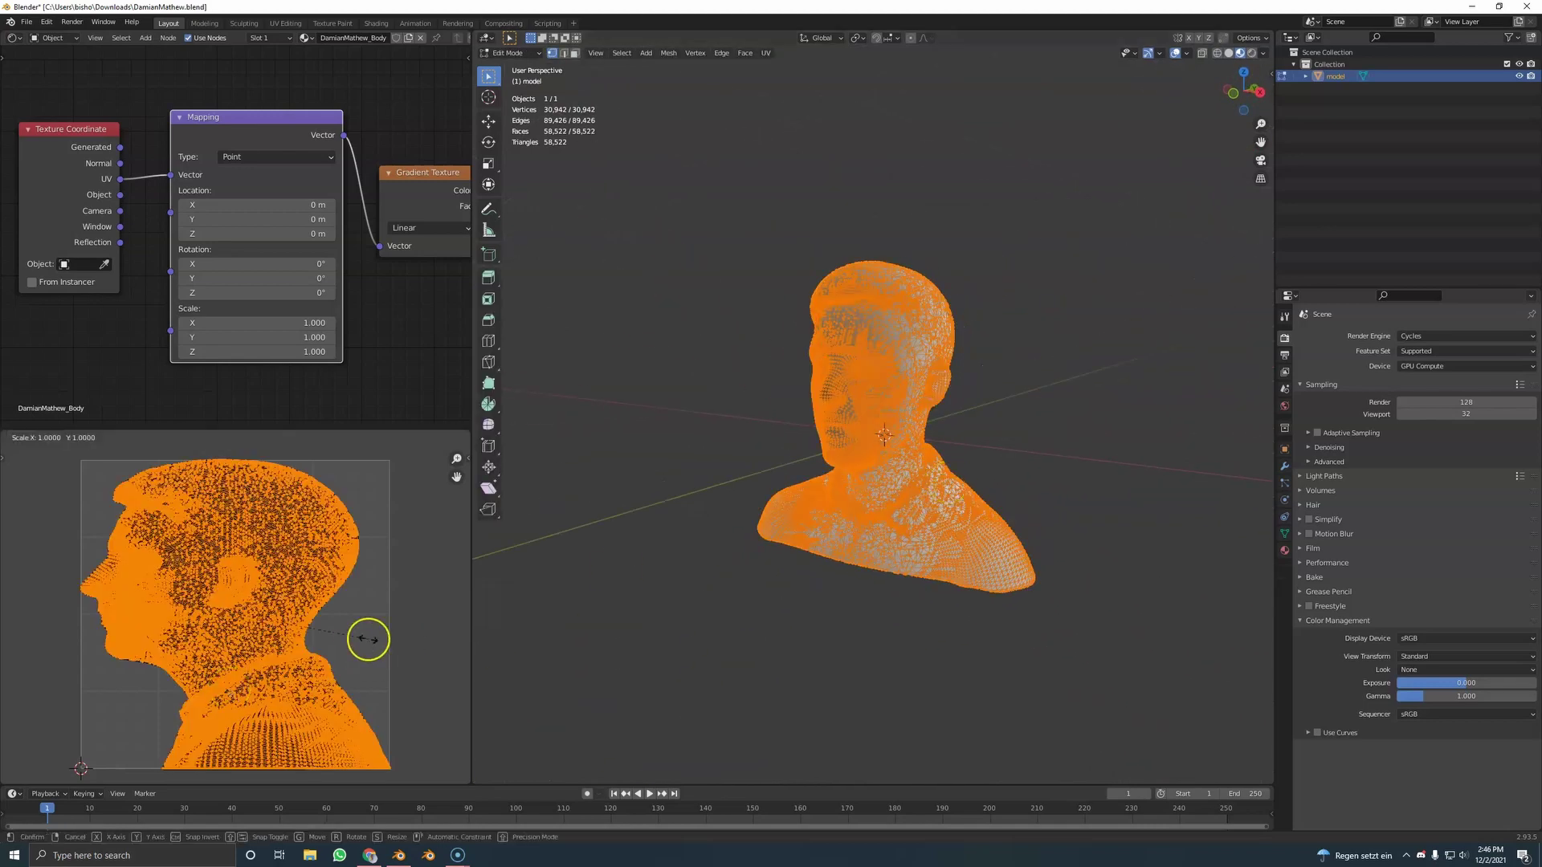
{"action": "key", "text": "Escape"}
{"action": "key", "text": "Tab"}
{"action": "middle_click_drag", "start_coordinate": [923, 394], "coordinate": [857, 382]}
{"action": "key", "text": "Tab"}
{"action": "key", "text": "s"}
{"action": "key", "text": "x"}
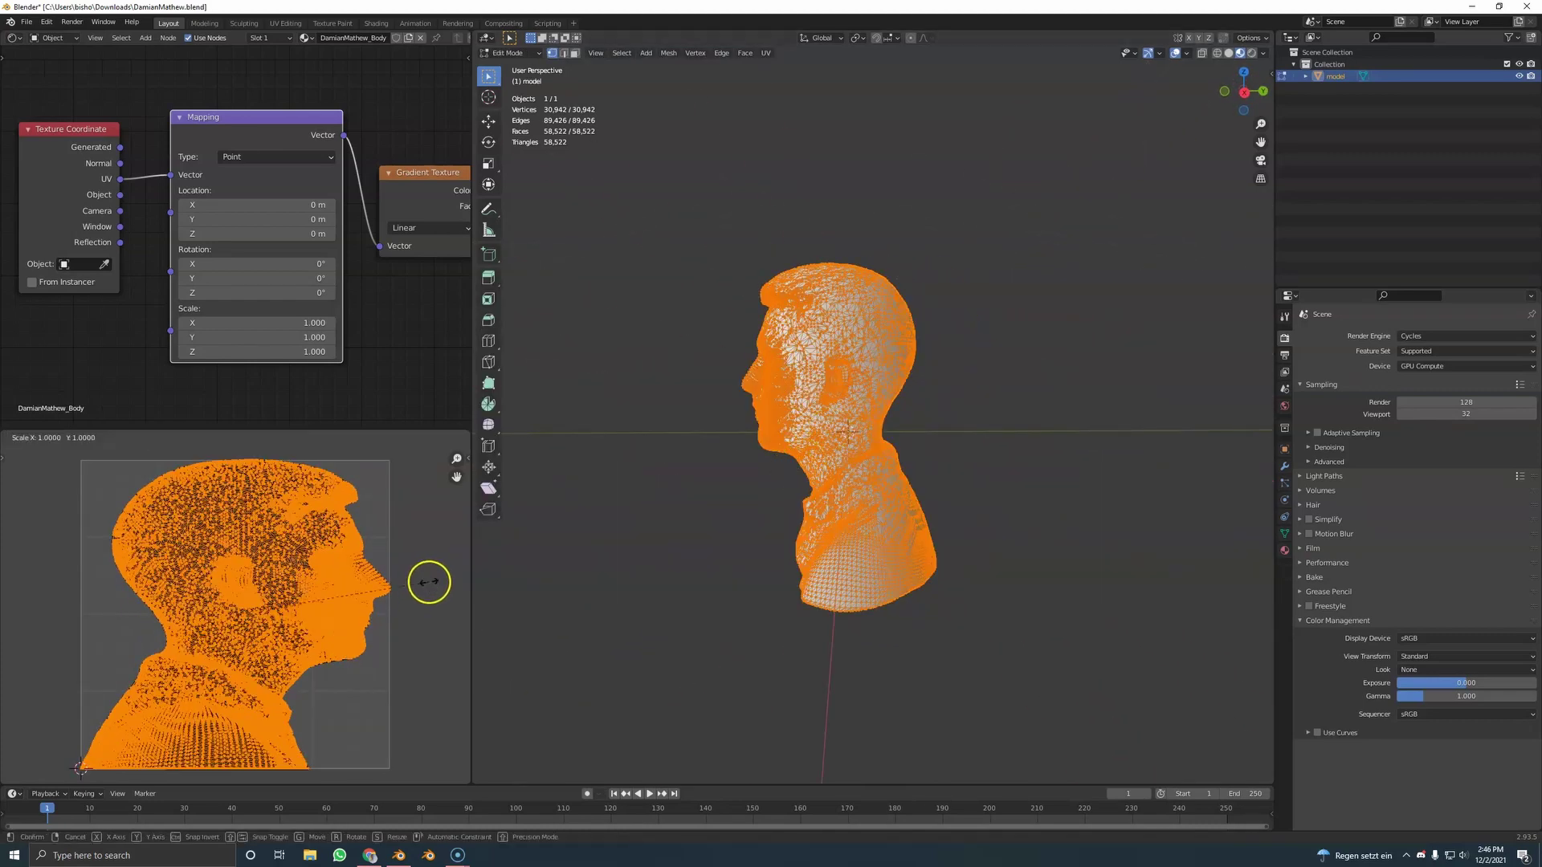
{"action": "left_click", "coordinate": [355, 592]}
{"action": "key", "text": "g"}
{"action": "key", "text": "x"}
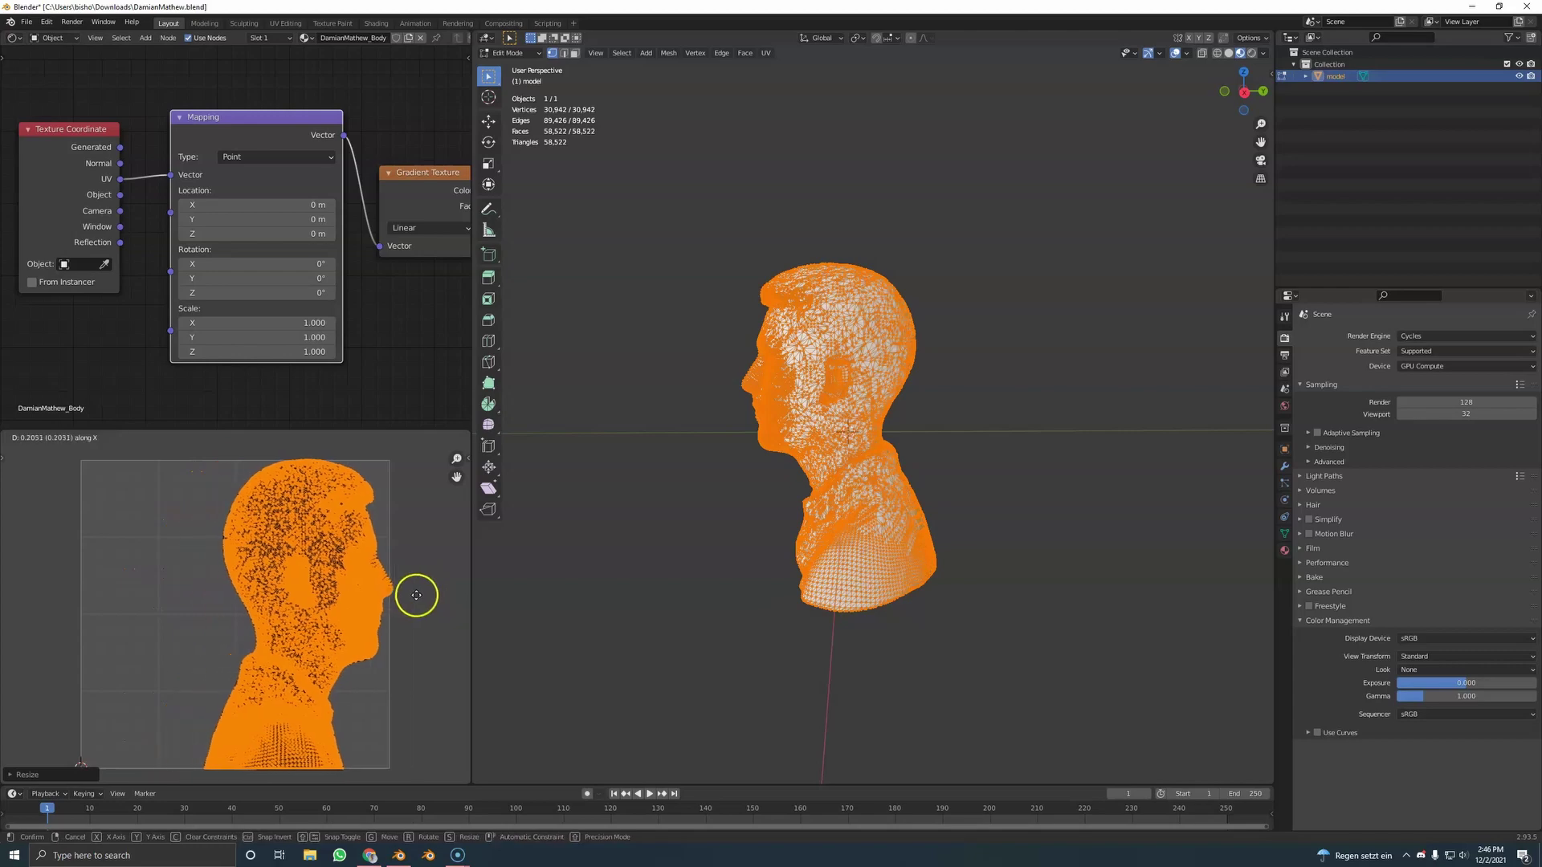
{"action": "left_click", "coordinate": [414, 595]}
Step: Stretch the UVs much wider along X, reposition them, and return to Object Mode
{"action": "middle_click_drag", "start_coordinate": [864, 516], "coordinate": [1012, 471]}
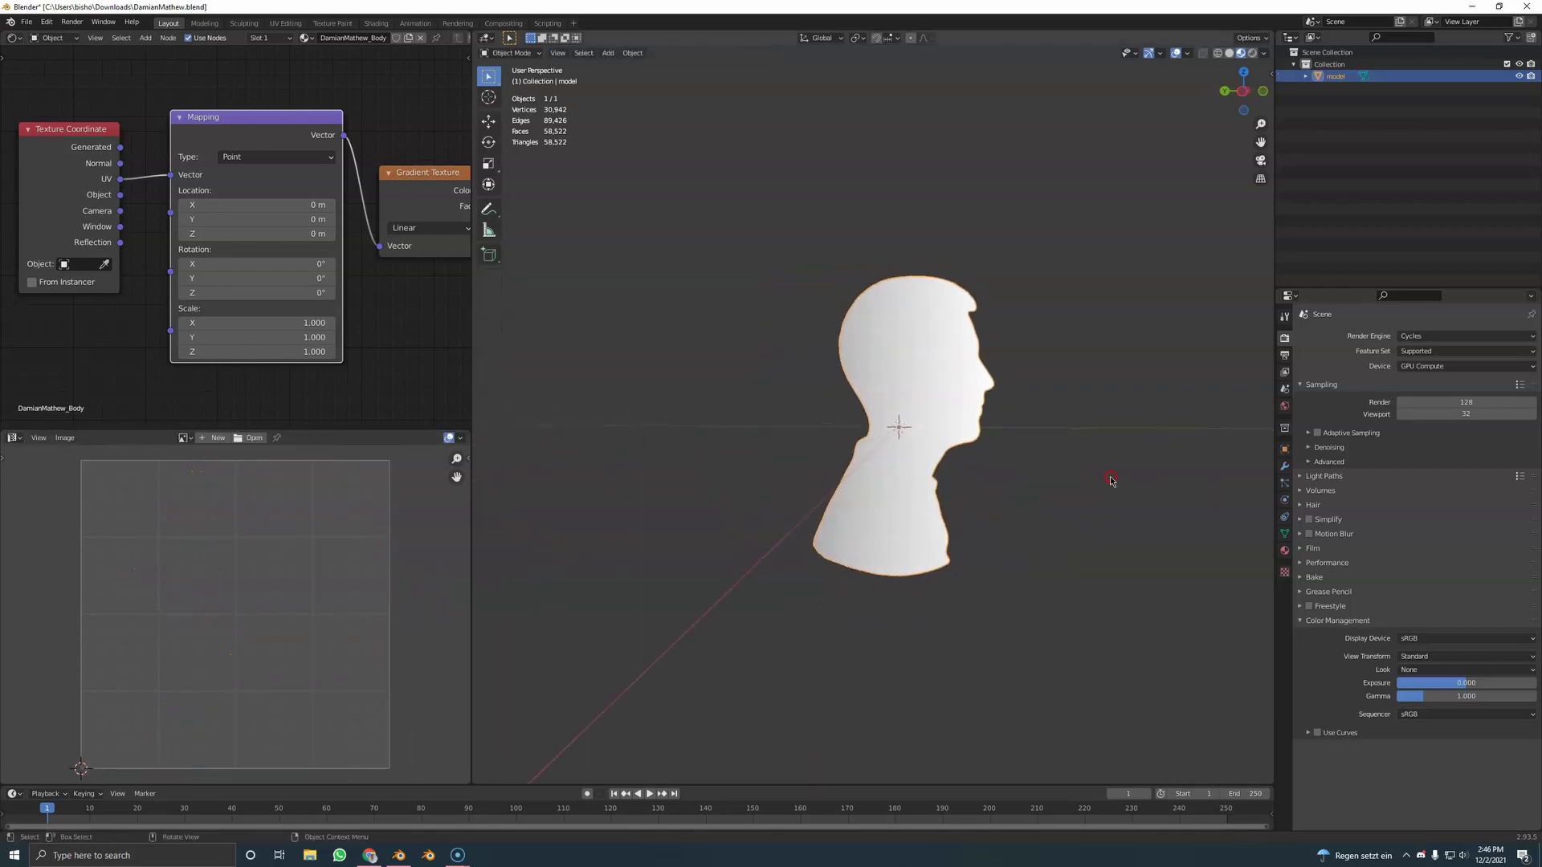
{"action": "key", "text": "s"}
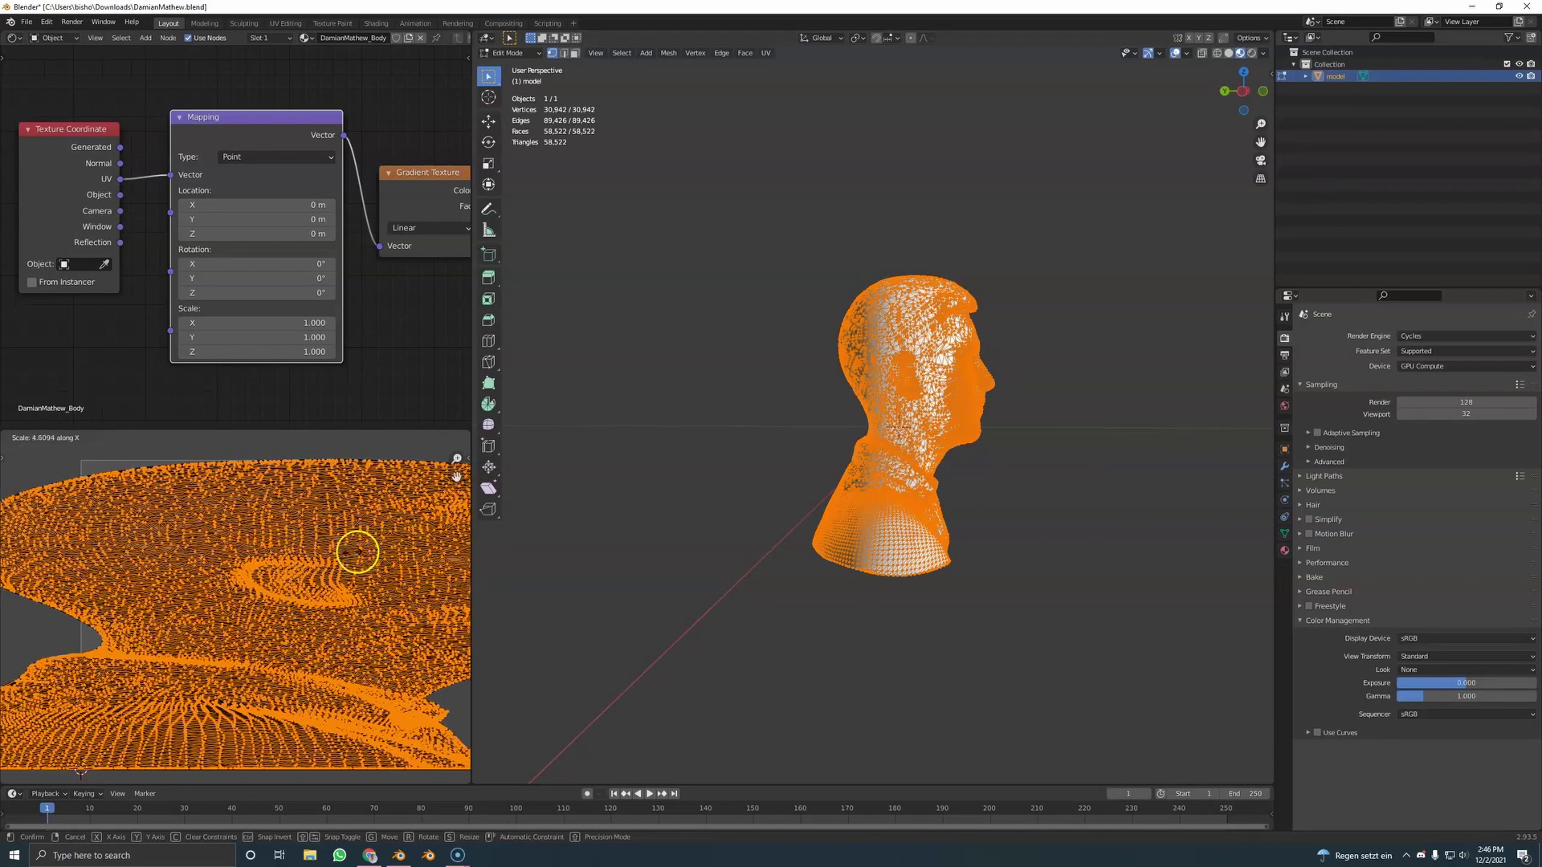
{"action": "left_click", "coordinate": [323, 560]}
{"action": "key", "text": "g"}
{"action": "key", "text": "x"}
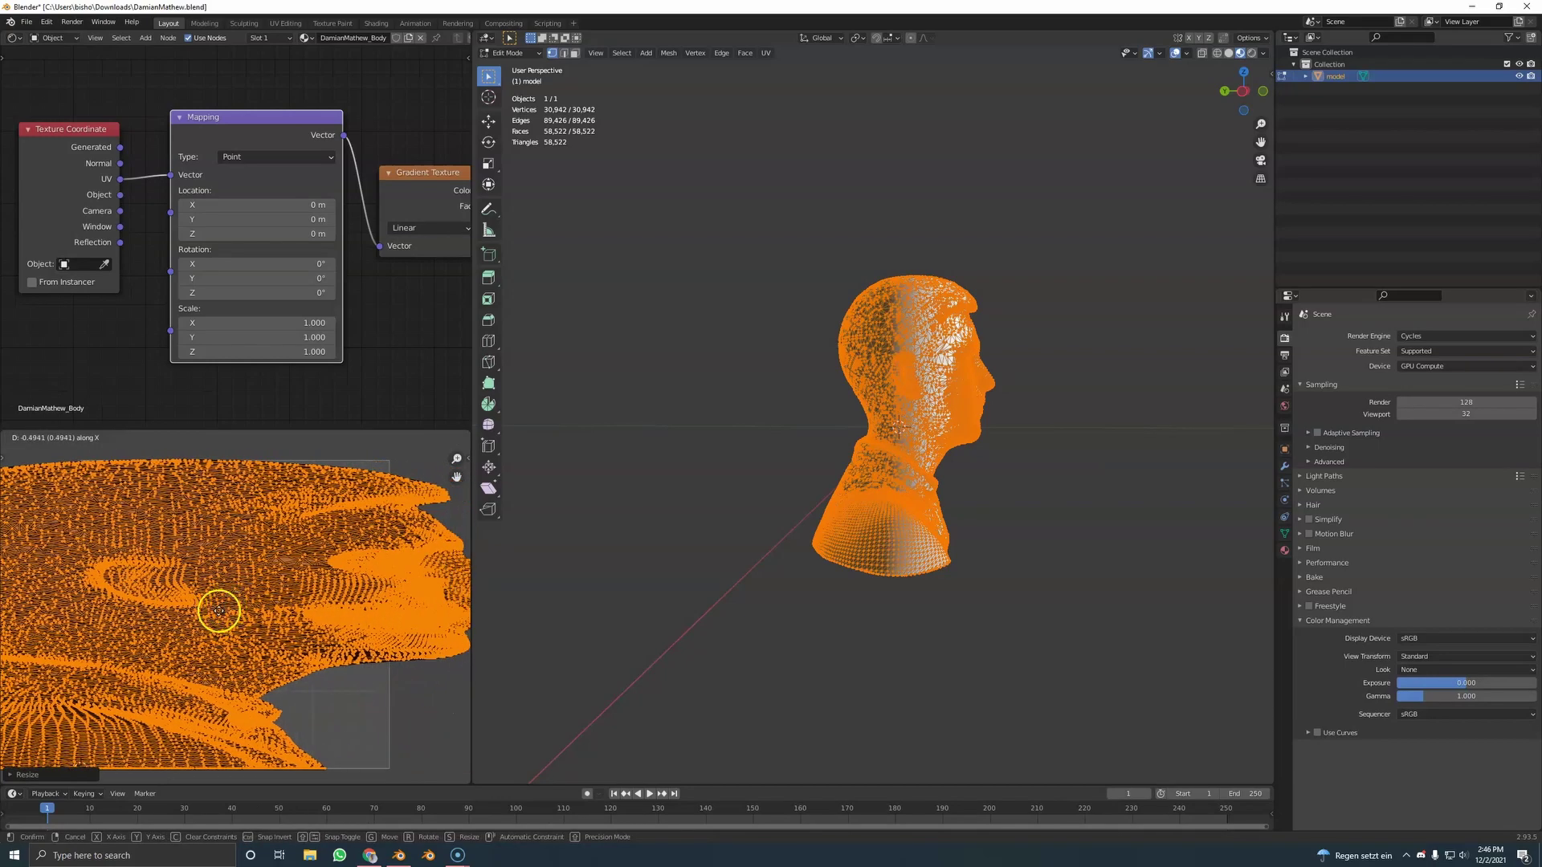
{"action": "left_click", "coordinate": [98, 626]}
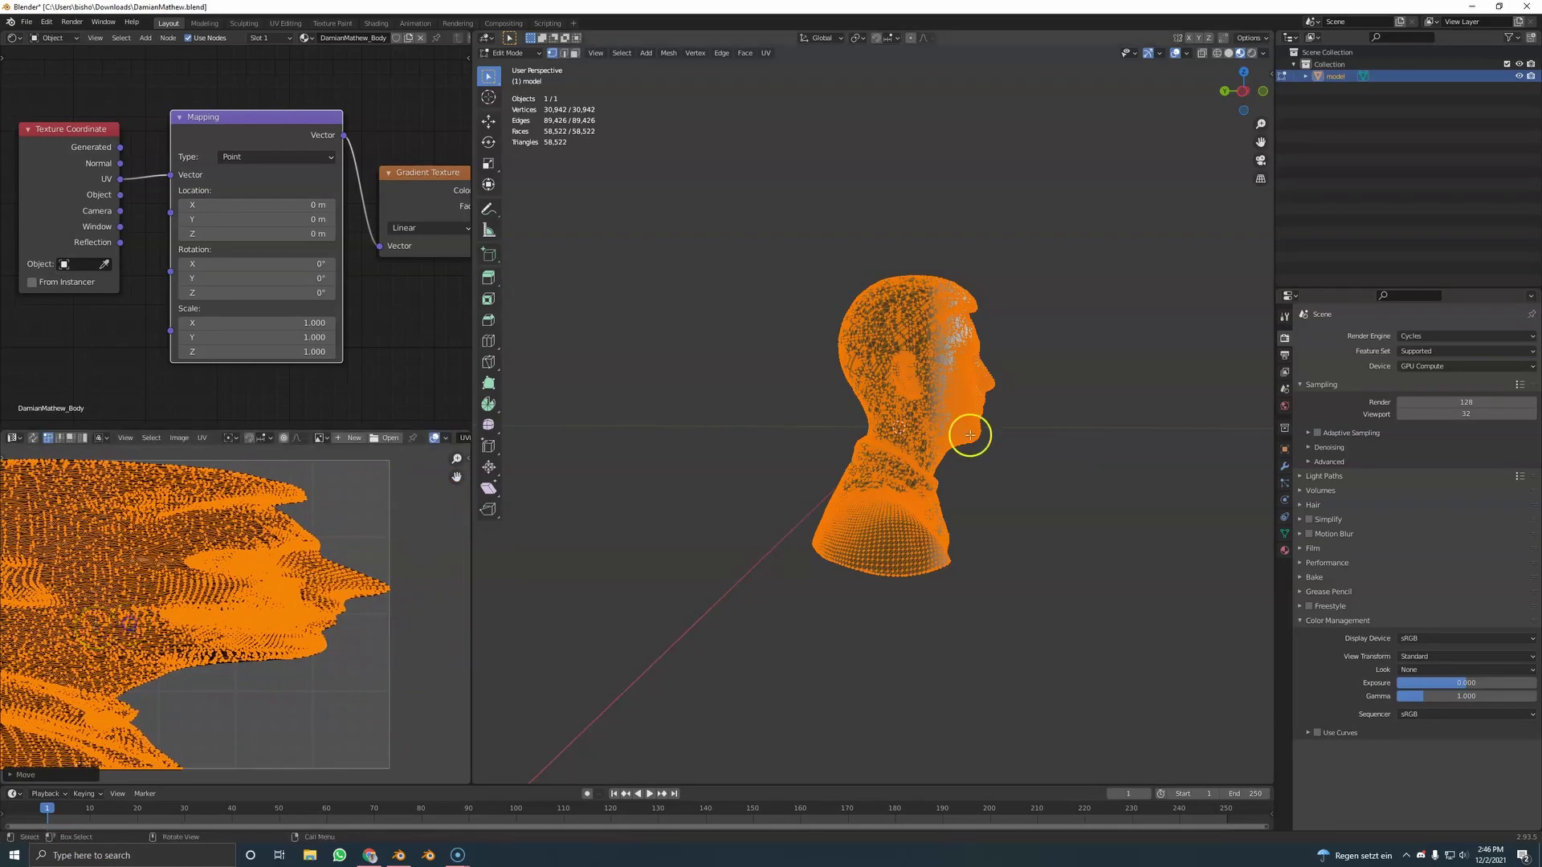
{"action": "key", "text": "Tab"}
{"action": "middle_click_drag", "start_coordinate": [902, 431], "coordinate": [795, 417]}
Step: Shrink the UV island, move it along X, and frame it in the UV editor
{"action": "scroll", "coordinate": [975, 347], "scroll_direction": "up", "scroll_amount": 4}
{"action": "key", "text": "Tab"}
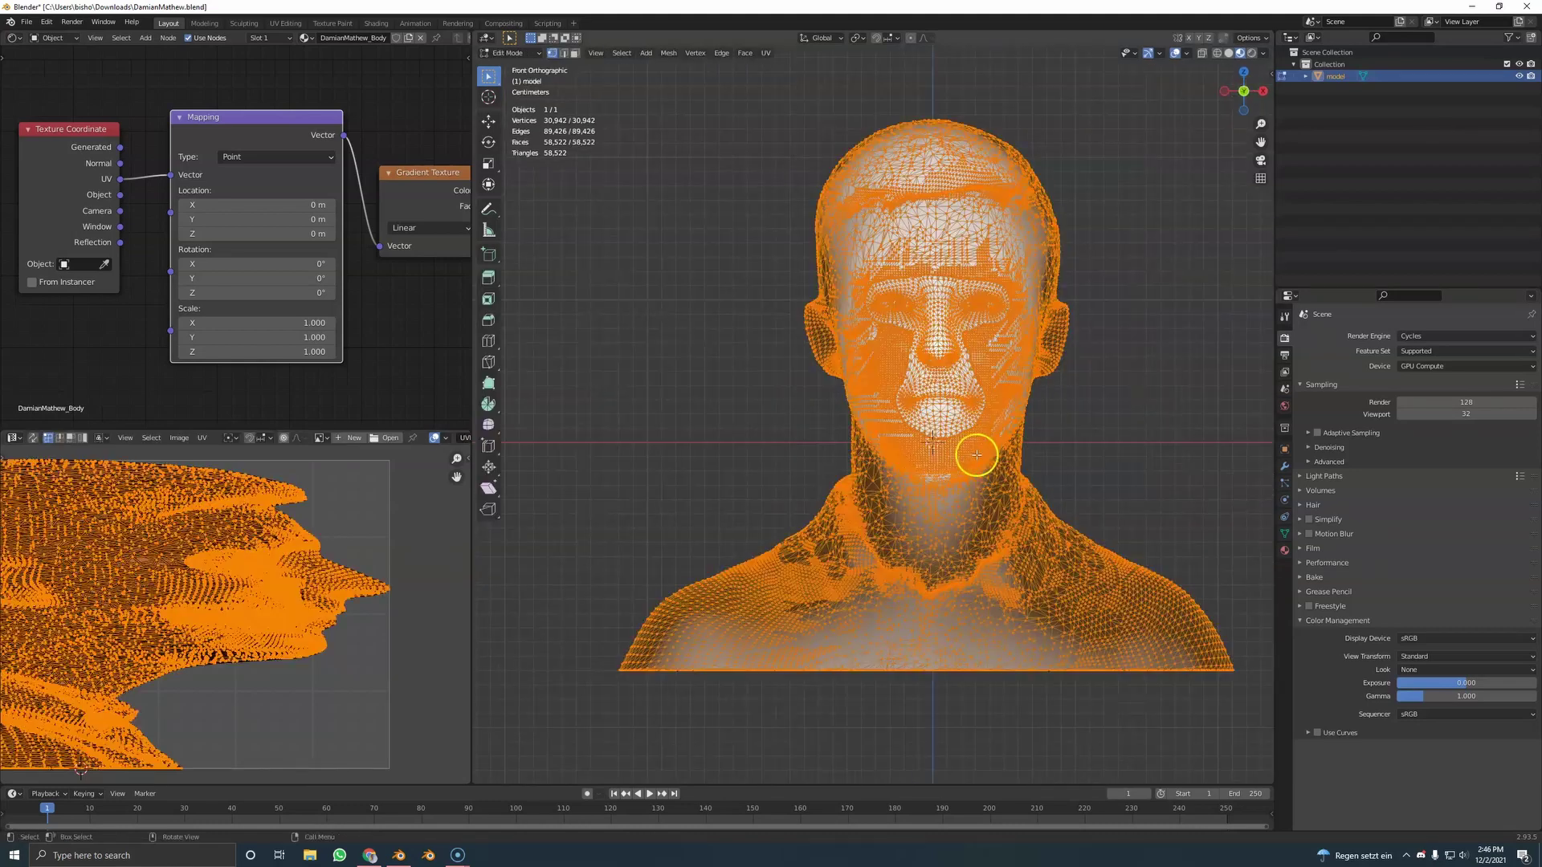
{"action": "key", "text": "s"}
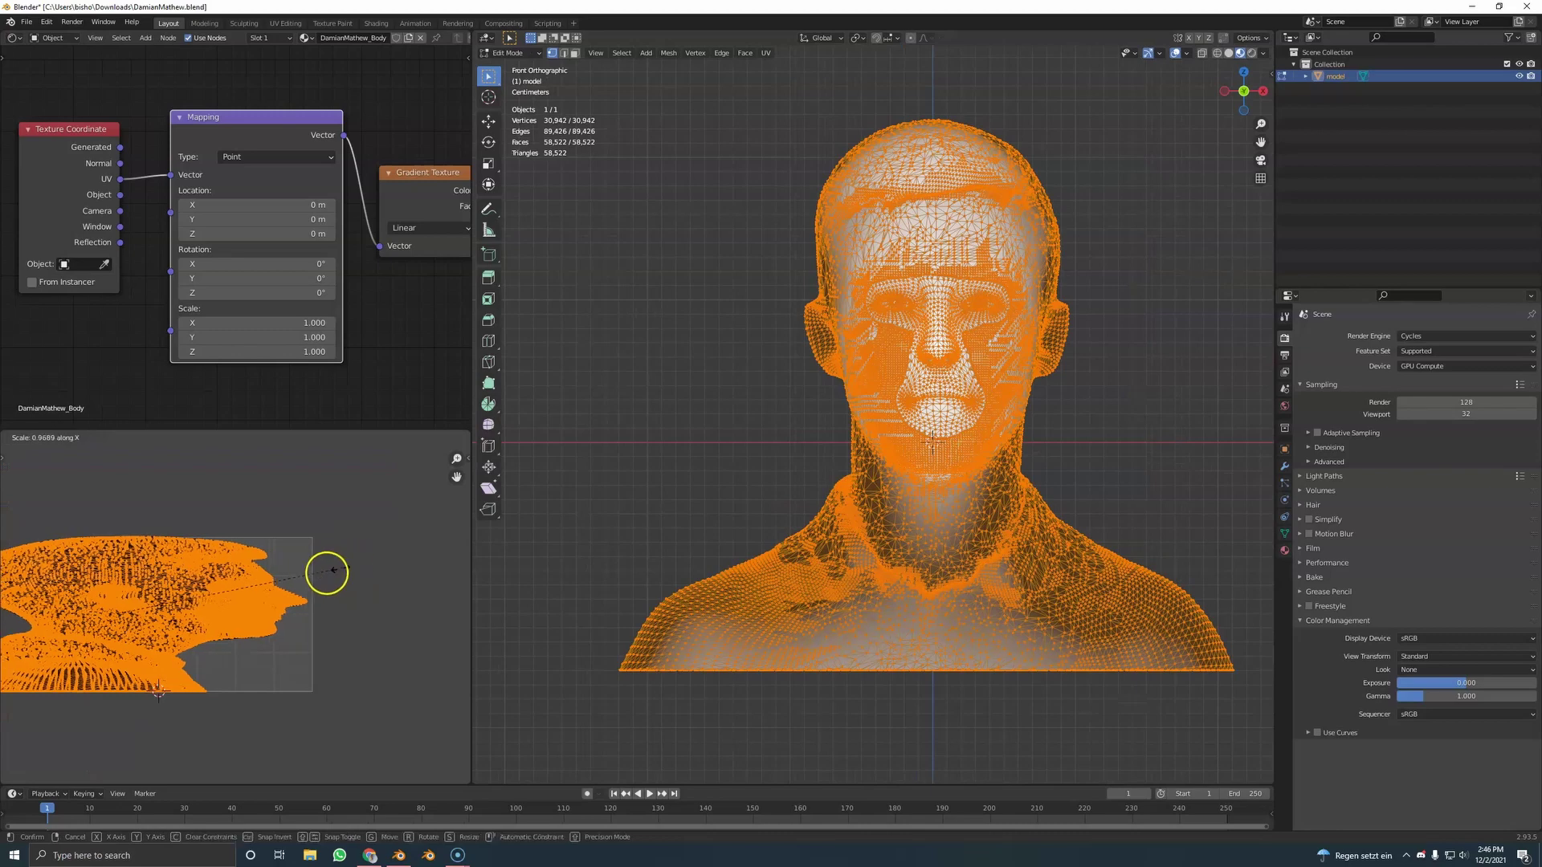
{"action": "left_click", "coordinate": [269, 593]}
{"action": "key", "text": "g"}
{"action": "key", "text": "x"}
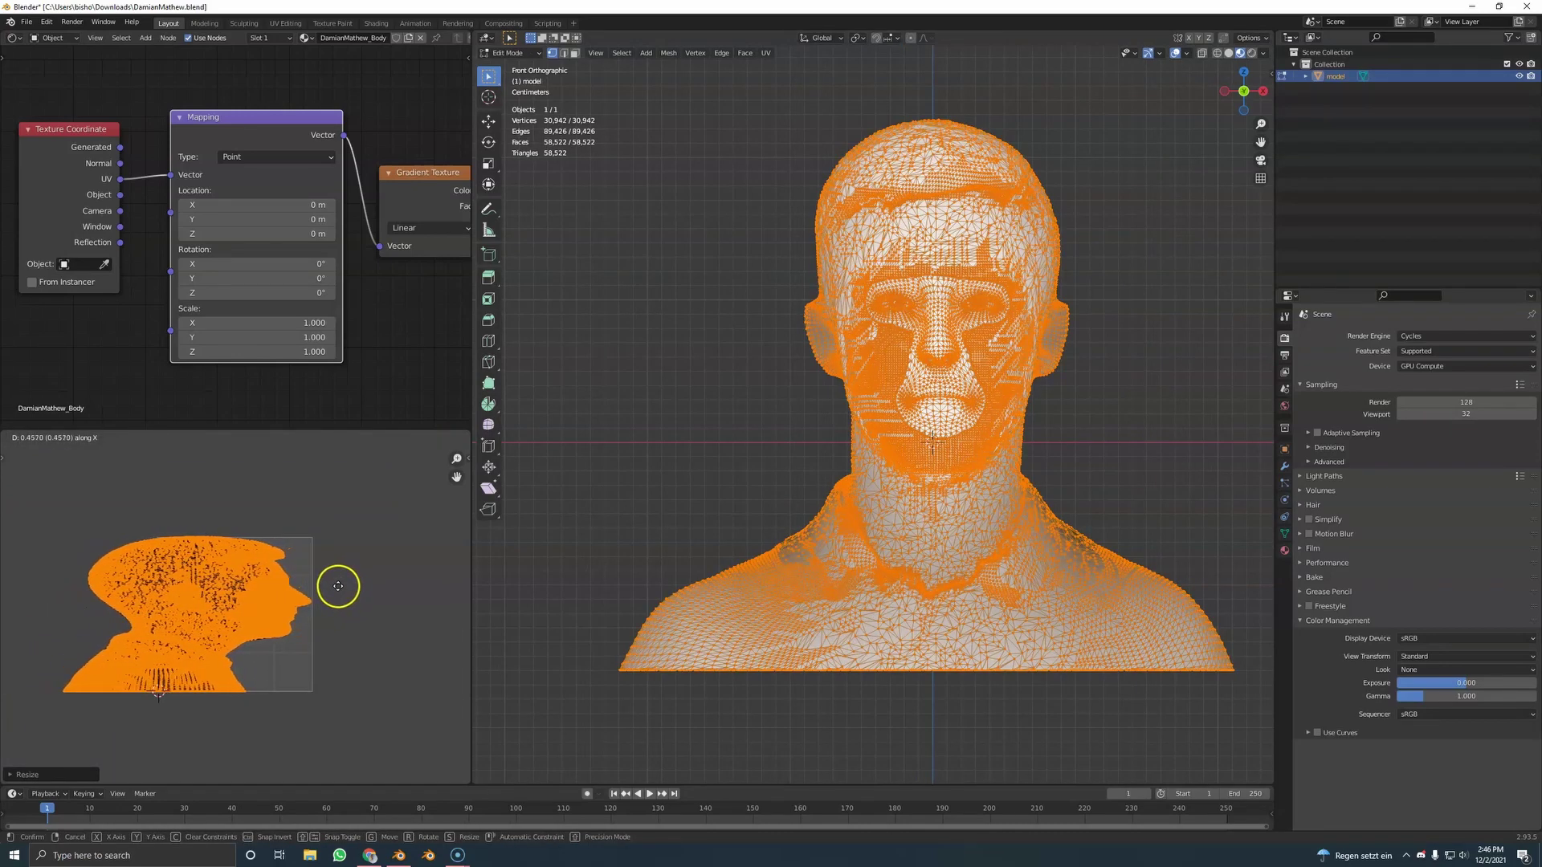
{"action": "left_click", "coordinate": [338, 586]}
{"action": "scroll", "coordinate": [317, 604], "scroll_direction": "up", "scroll_amount": 5}
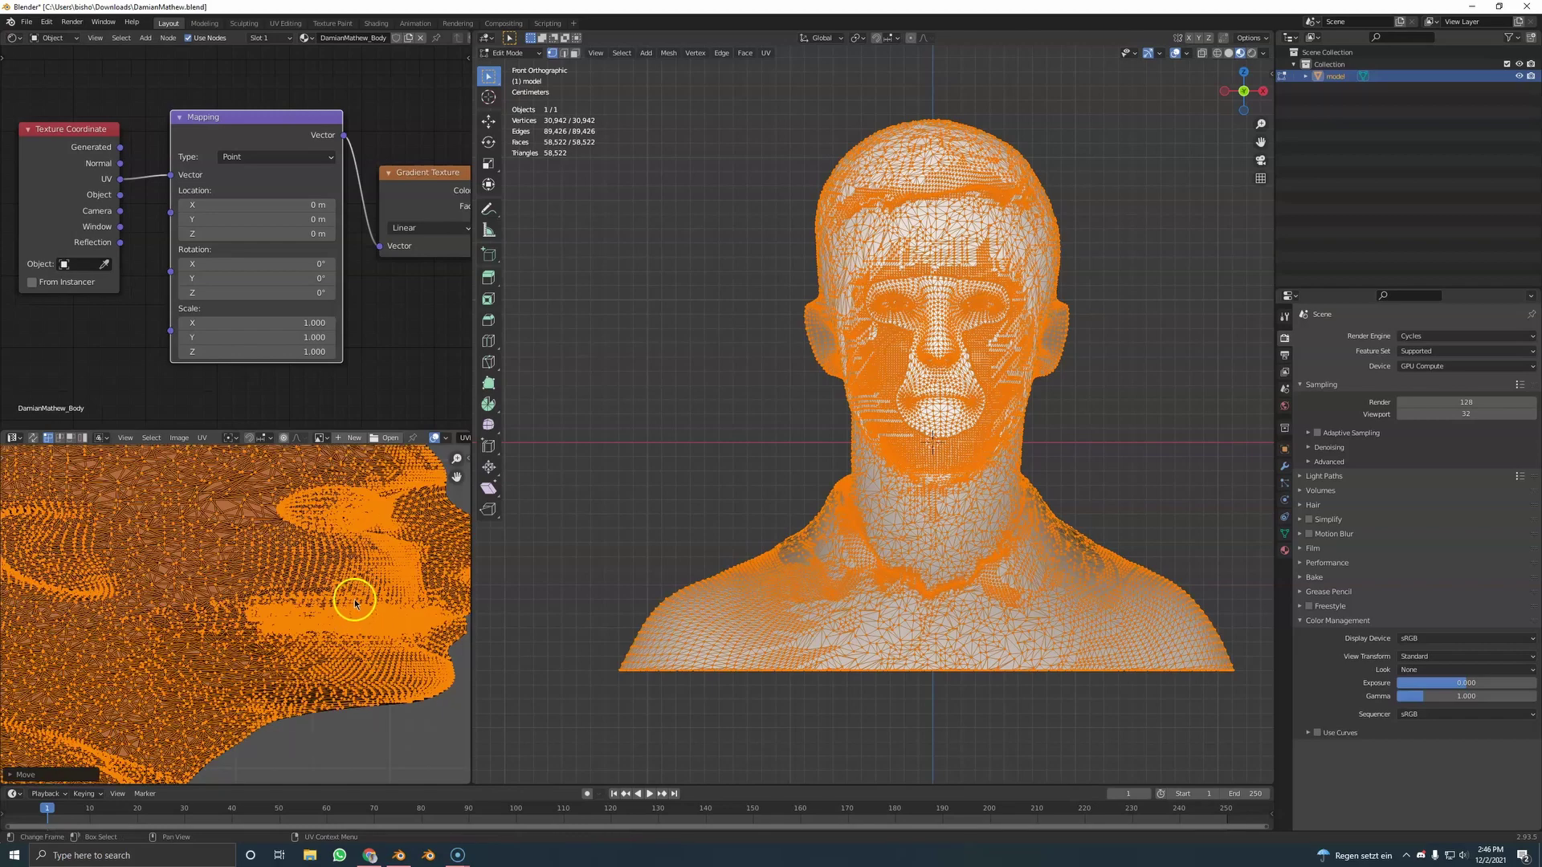
{"action": "scroll", "coordinate": [401, 595], "scroll_direction": "down", "scroll_amount": 4}
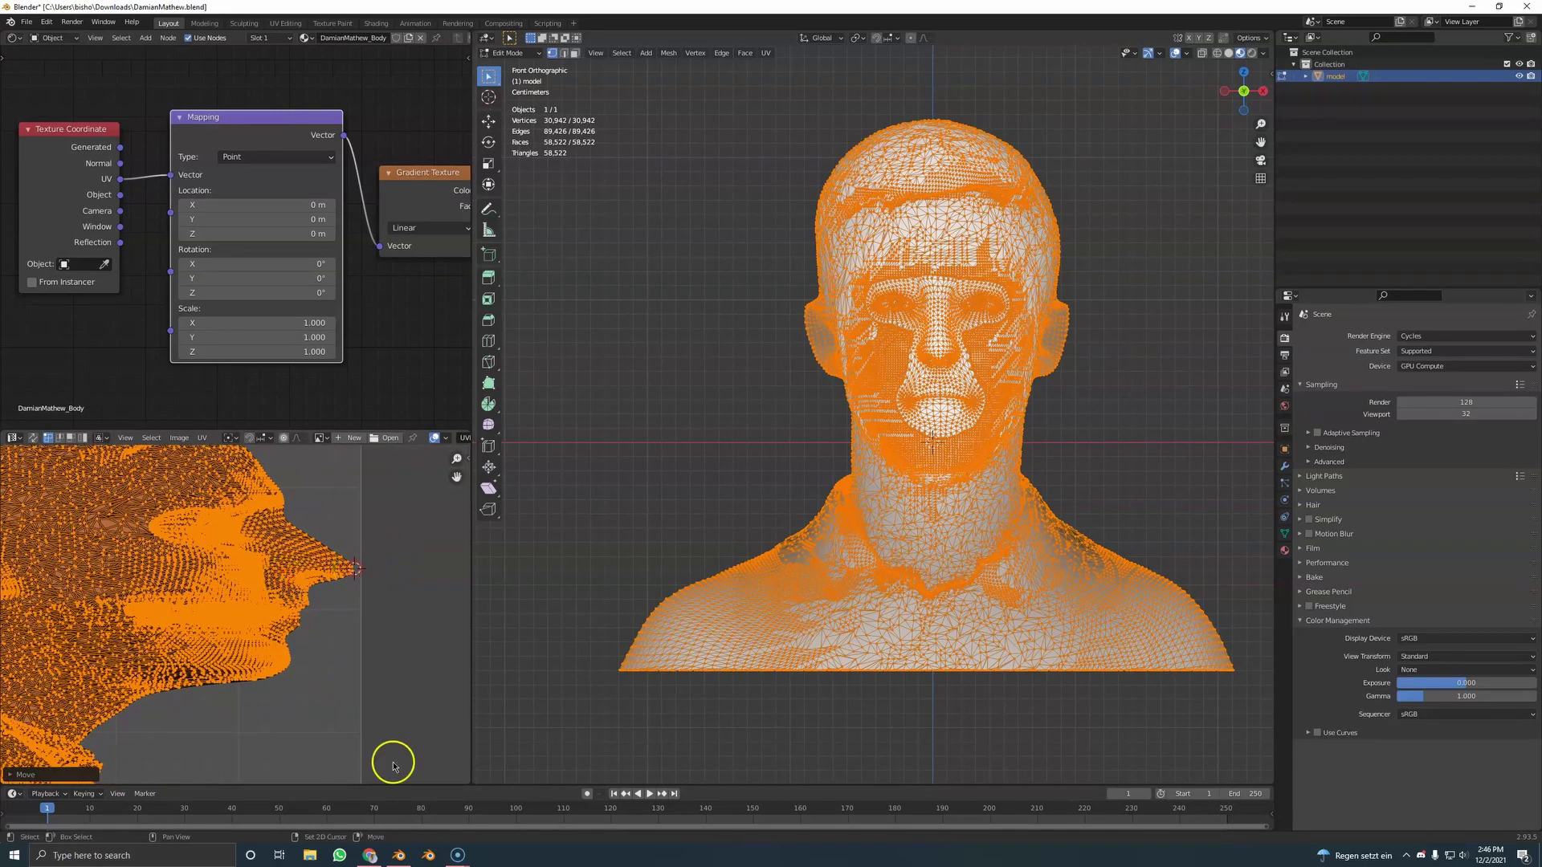
{"action": "key", "text": "grave"}
{"action": "left_click", "coordinate": [450, 609]}
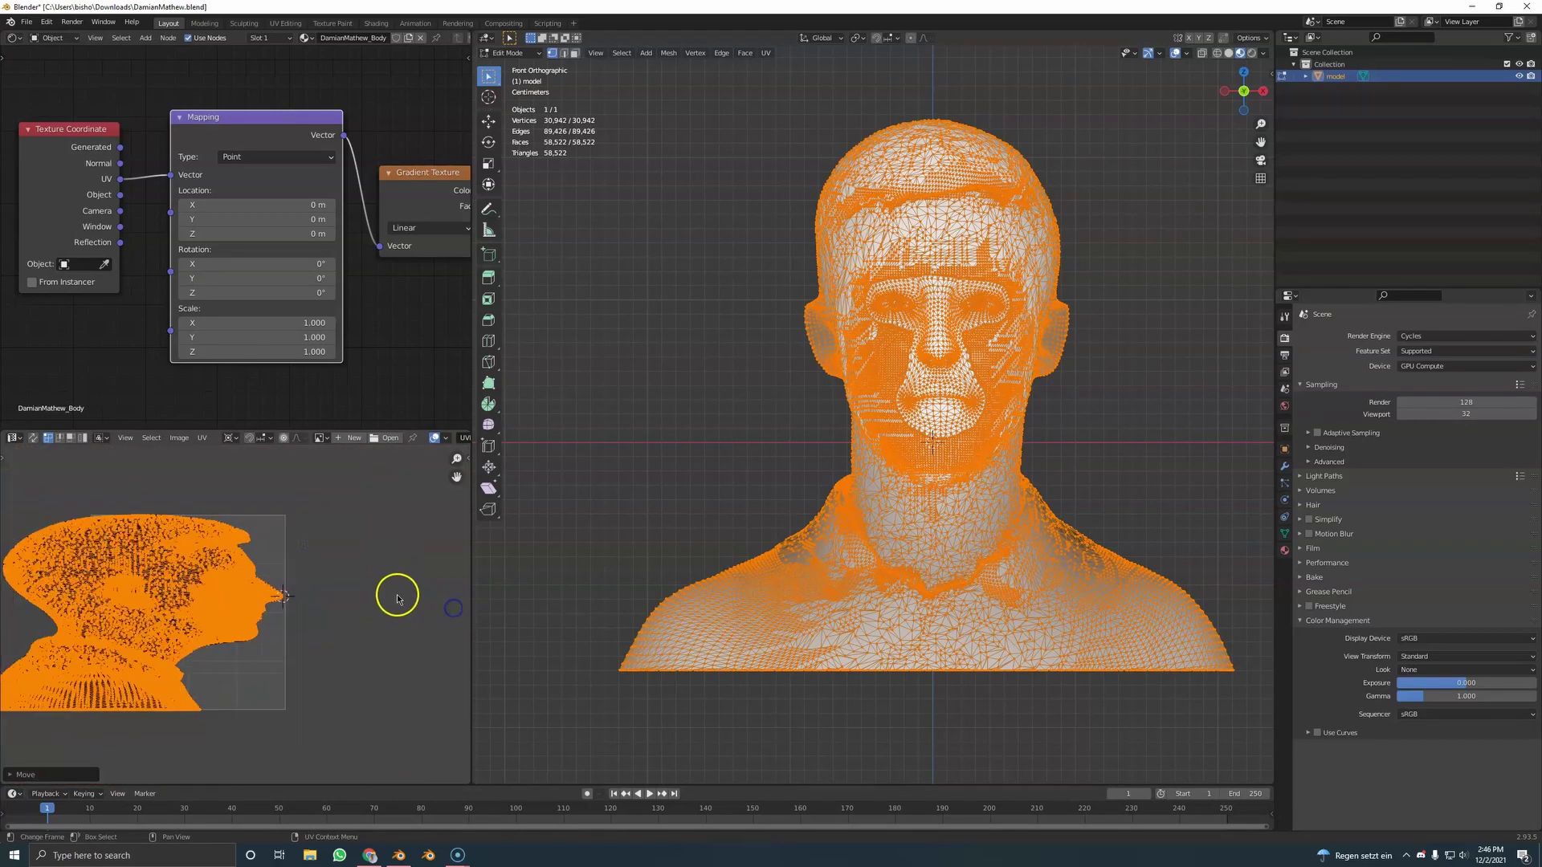
Step: Rescale the UVs along X several times with overlays hidden until the front is mostly white
{"action": "key", "text": "s"}
{"action": "key", "text": "x"}
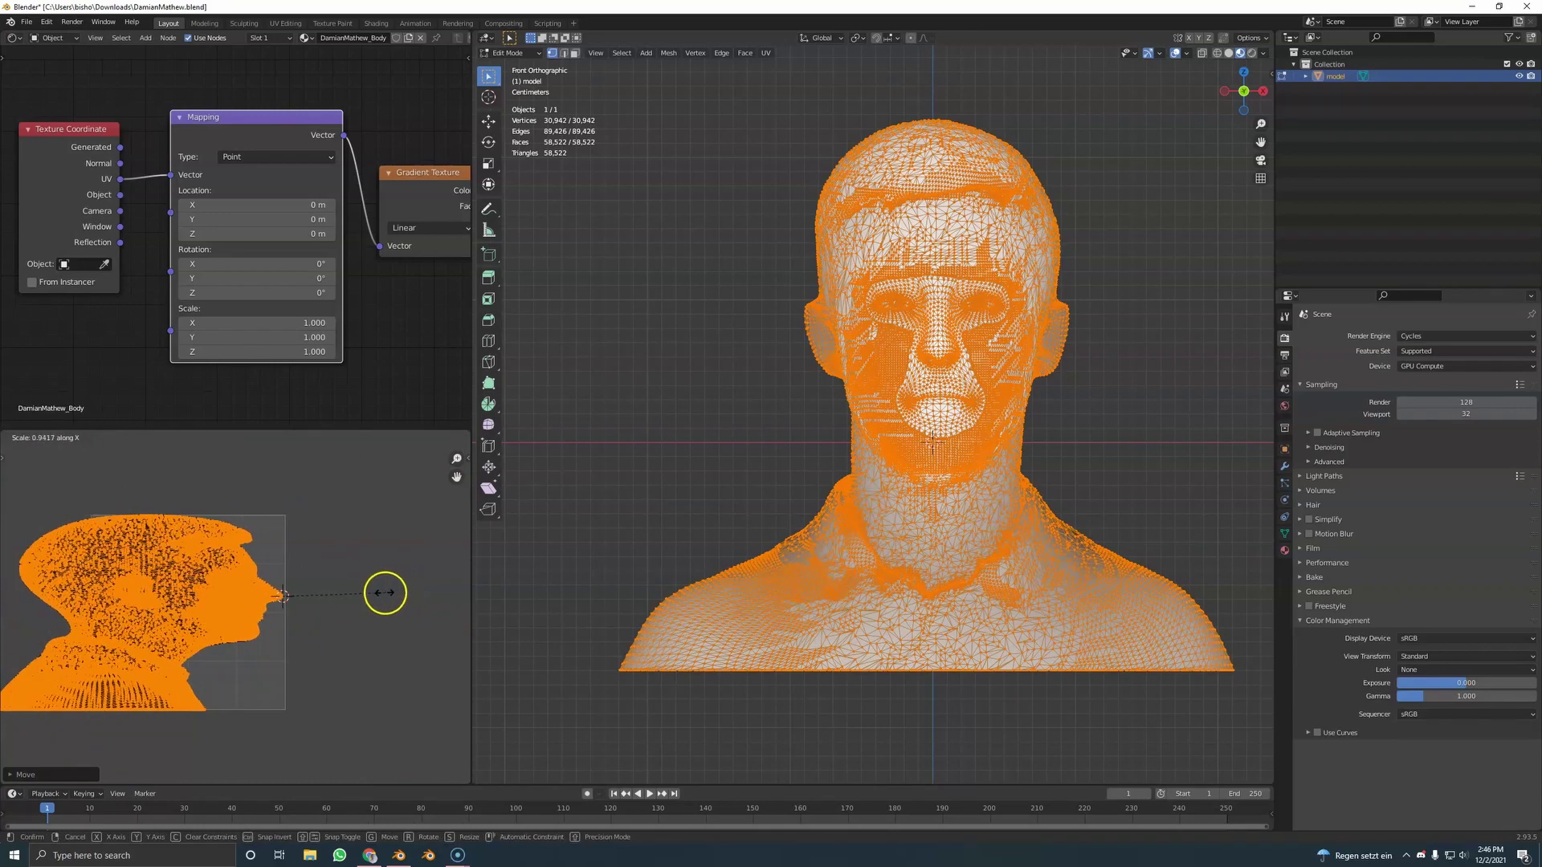
{"action": "left_click", "coordinate": [396, 589]}
{"action": "left_click", "coordinate": [1176, 53]}
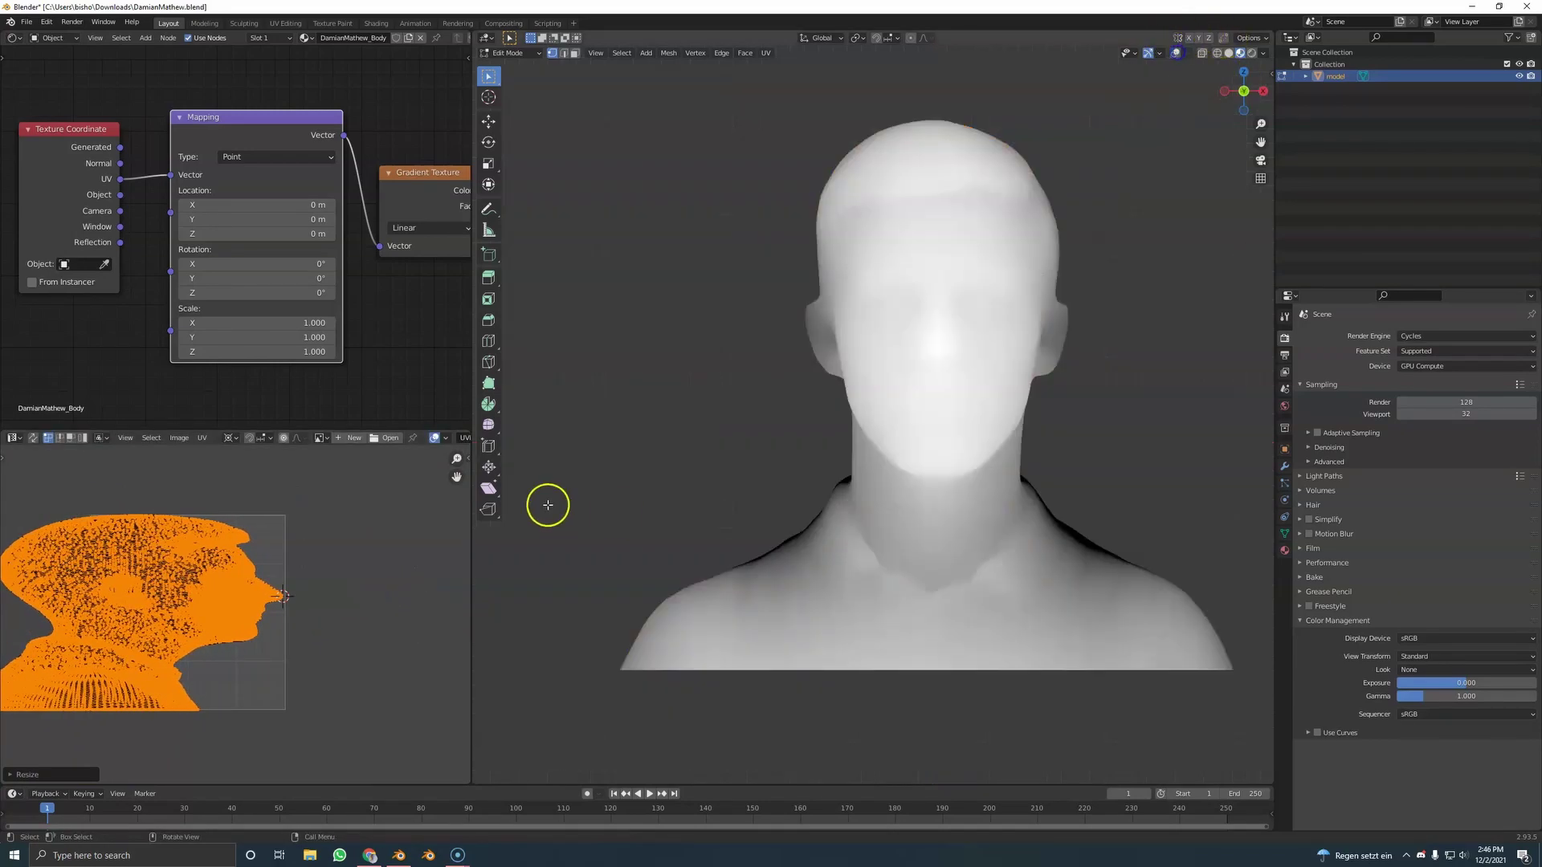
{"action": "key", "text": "s"}
{"action": "key", "text": "x"}
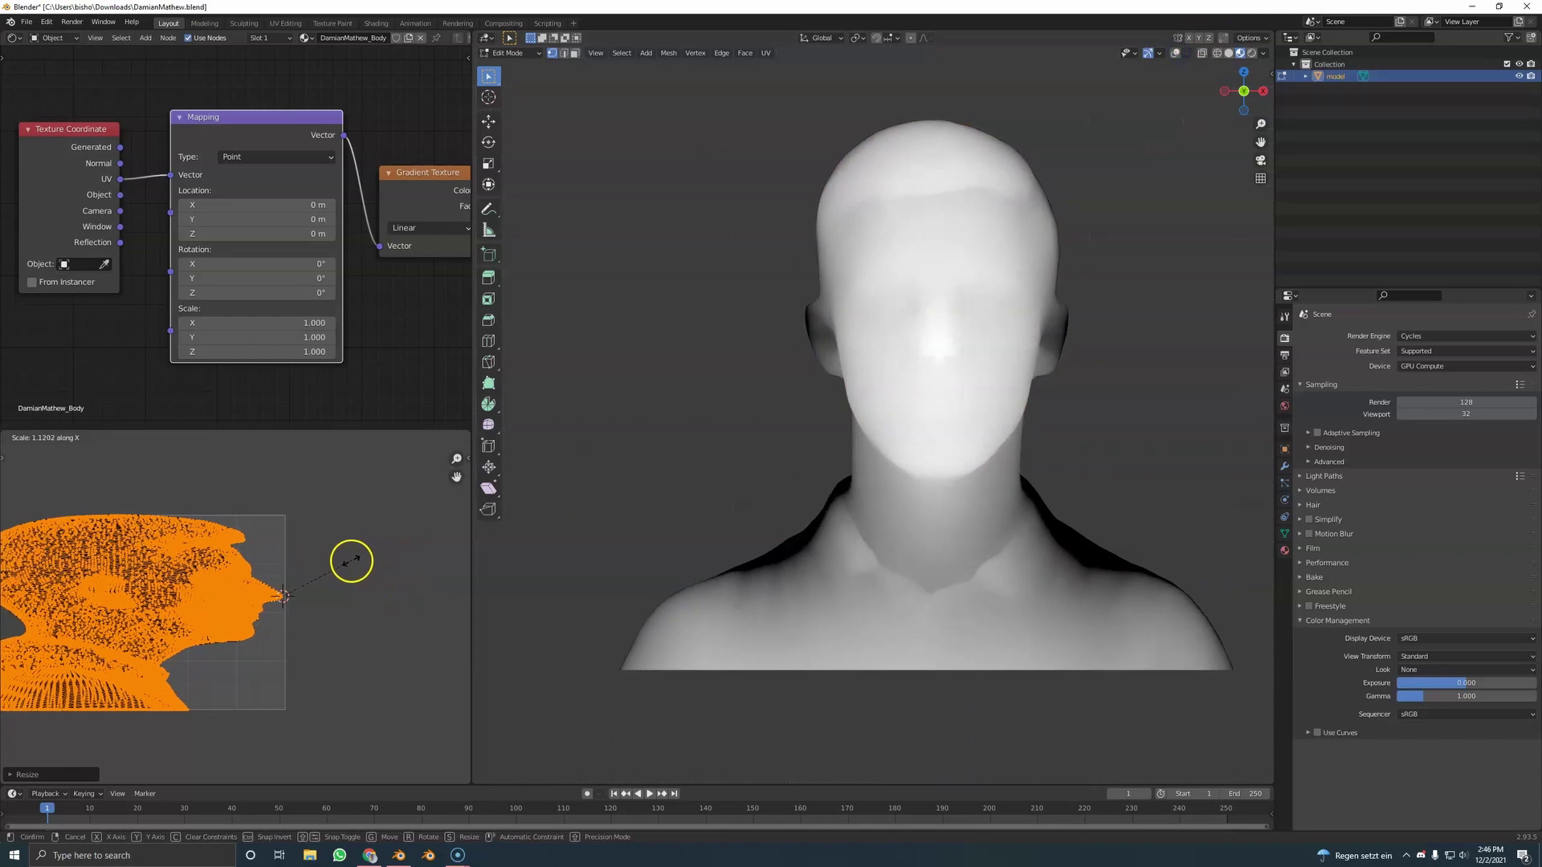
{"action": "left_click", "coordinate": [351, 561]}
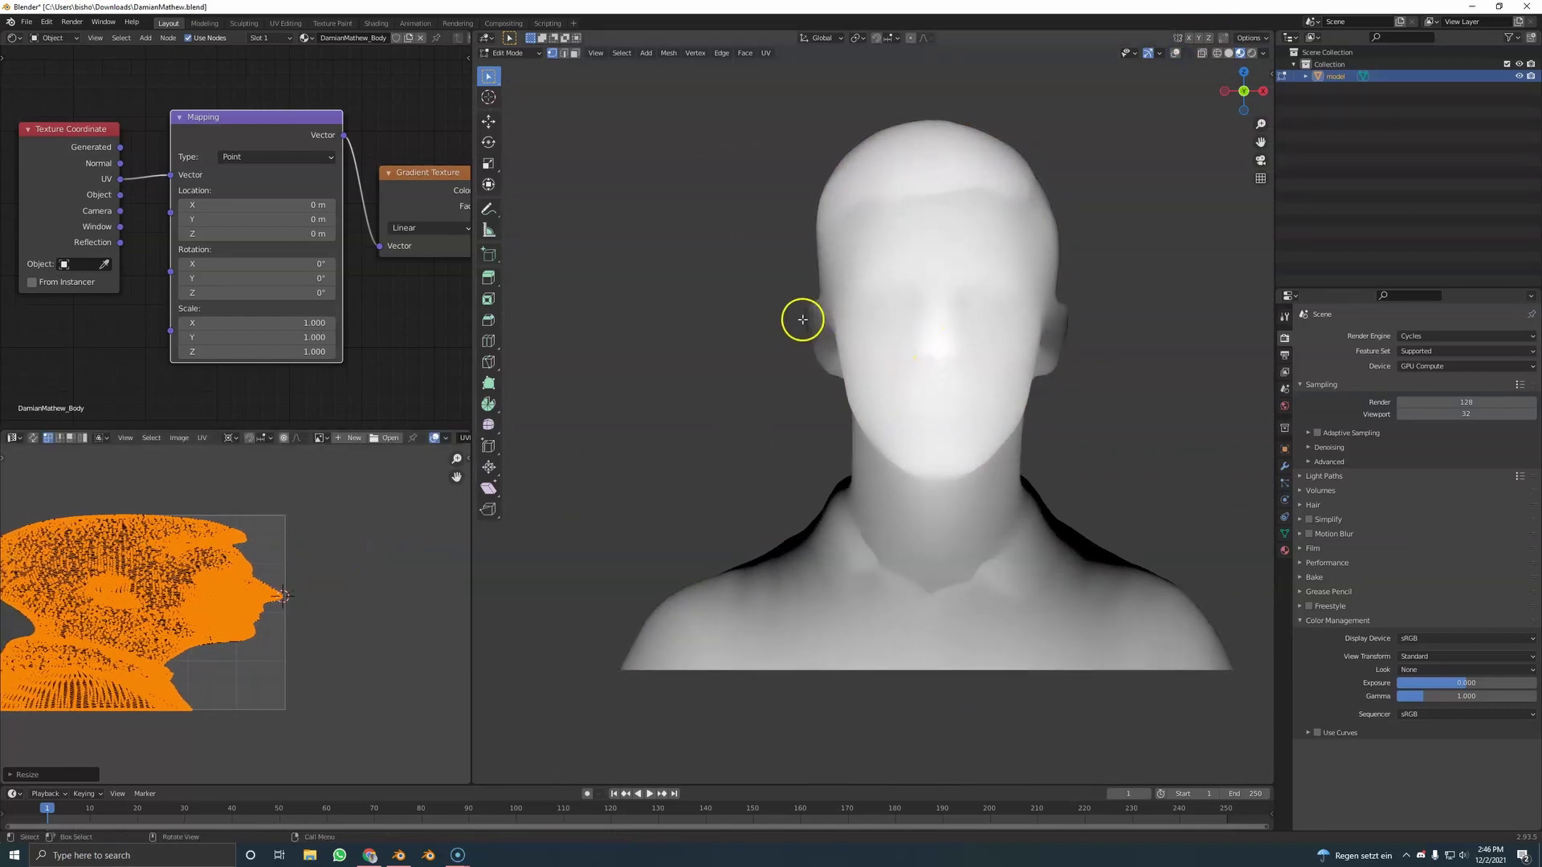
{"action": "key", "text": "s"}
{"action": "key", "text": "x"}
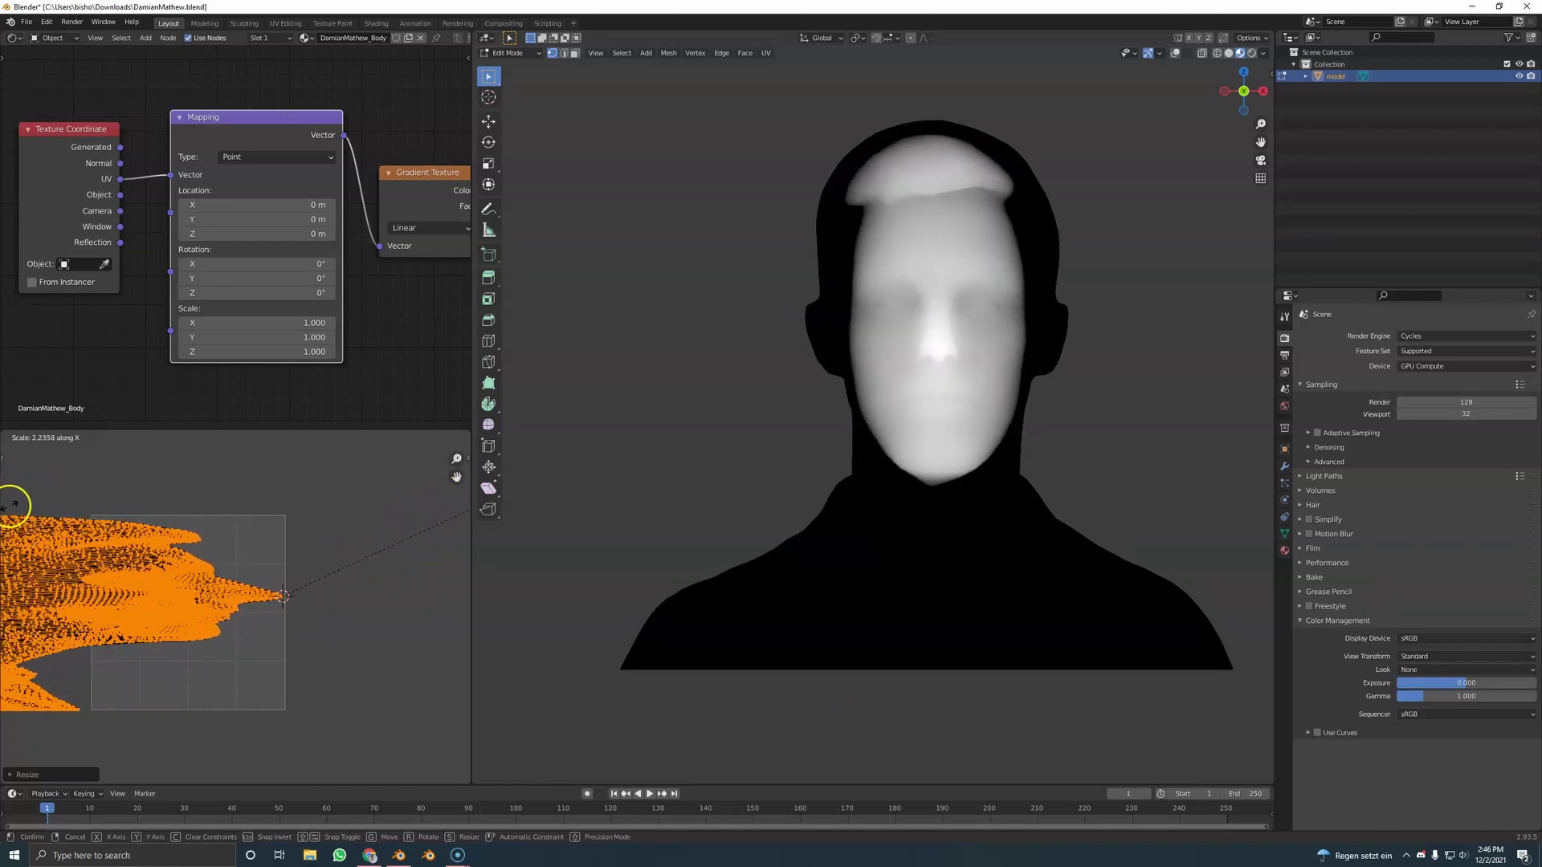
{"action": "left_click", "coordinate": [375, 621]}
{"action": "scroll", "coordinate": [957, 404], "scroll_direction": "down", "scroll_amount": 5}
Step: Return to Object Mode and add a camera to the scene
{"action": "middle_click_drag", "start_coordinate": [957, 403], "coordinate": [816, 379]}
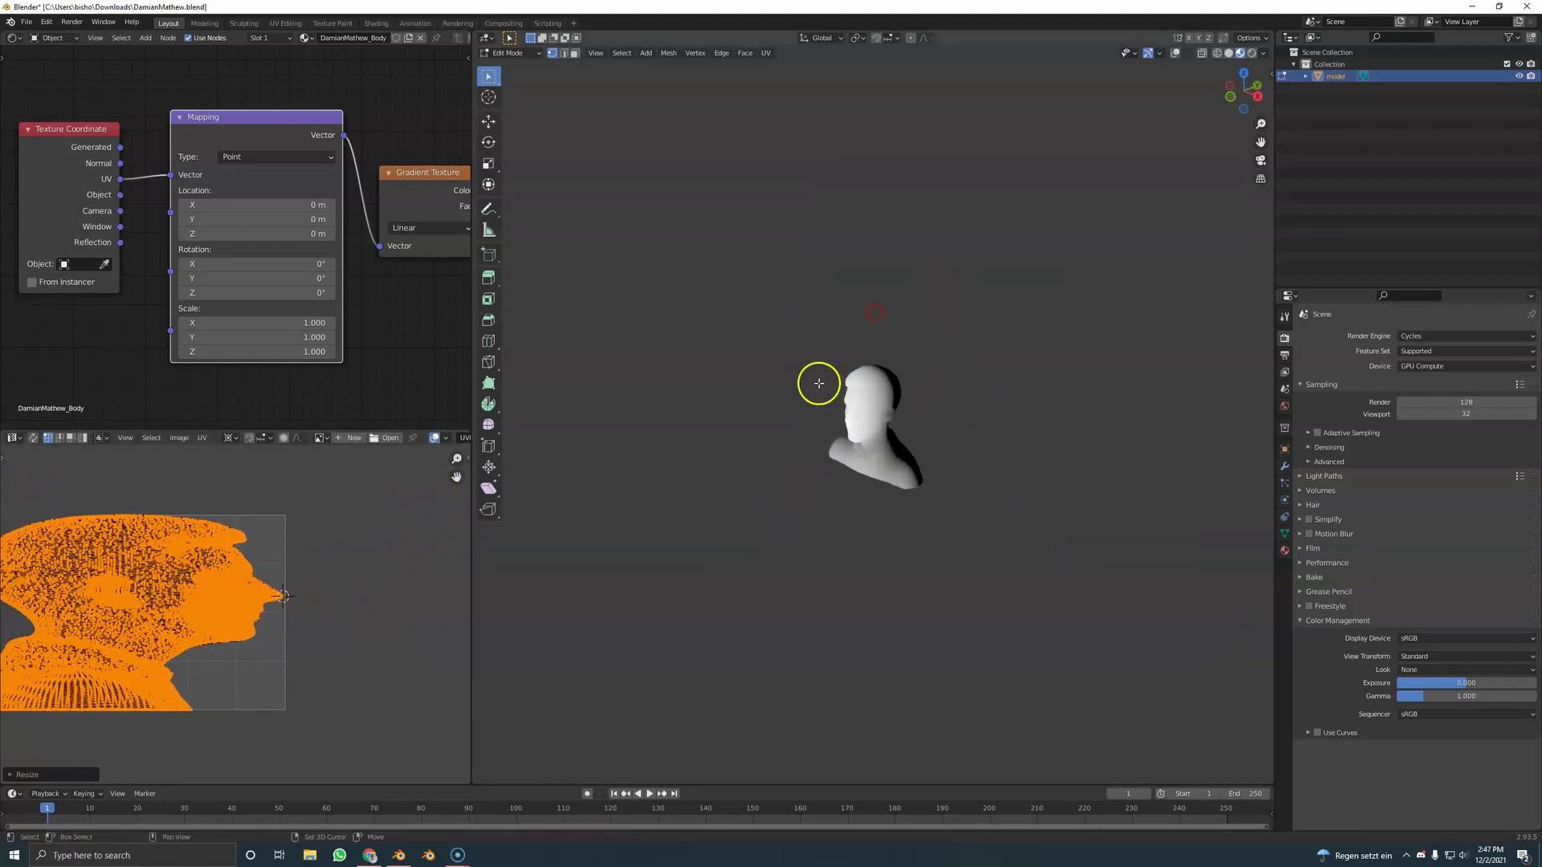
{"action": "key", "text": "shift+a"}
{"action": "left_click", "coordinate": [1173, 53]}
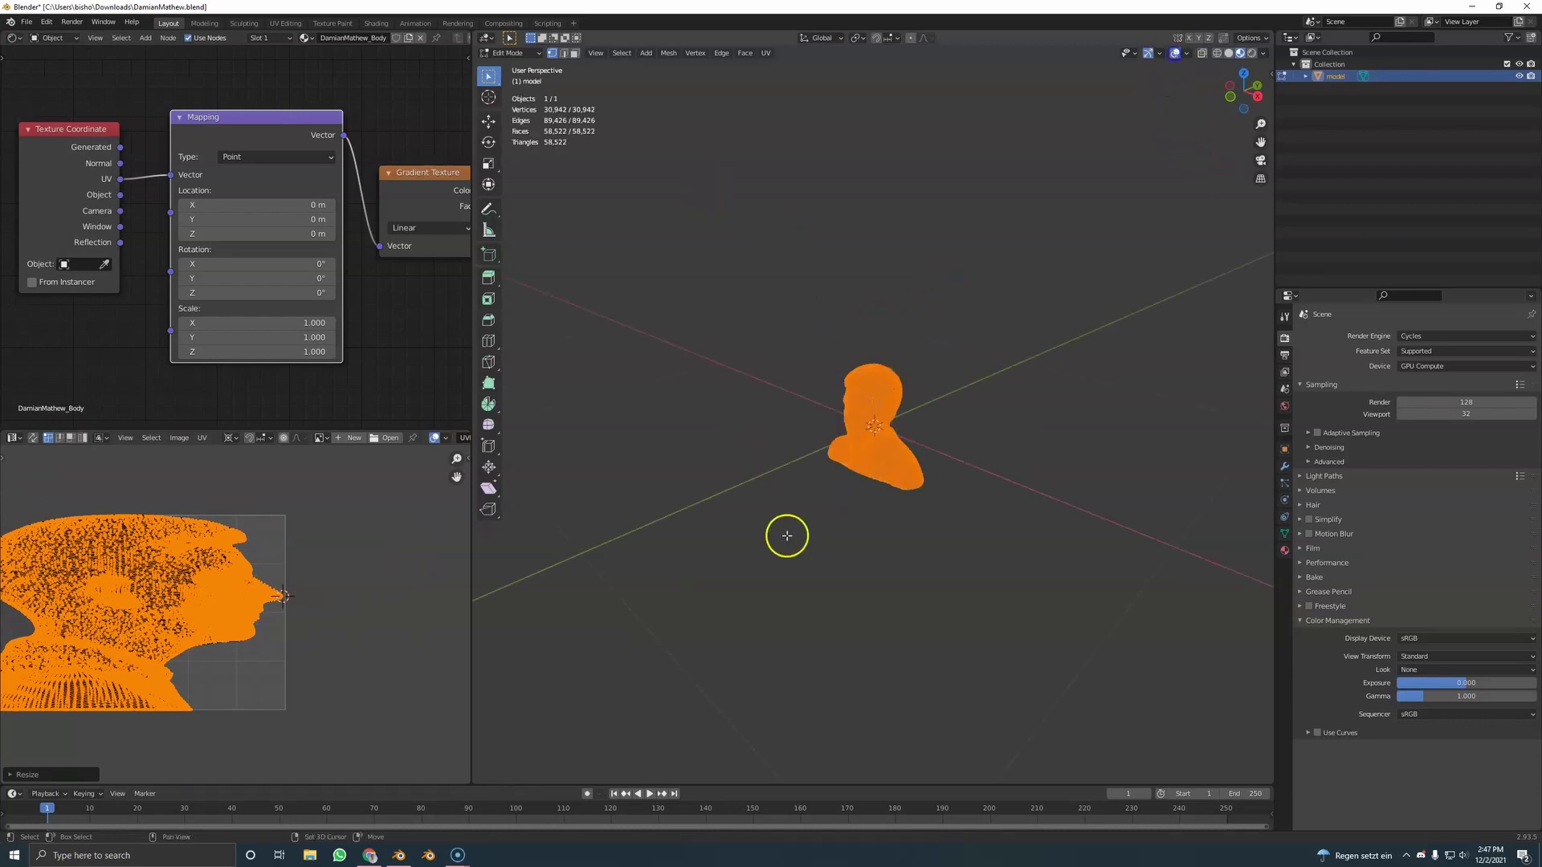
{"action": "key", "text": "Tab"}
{"action": "key", "text": "shift+a"}
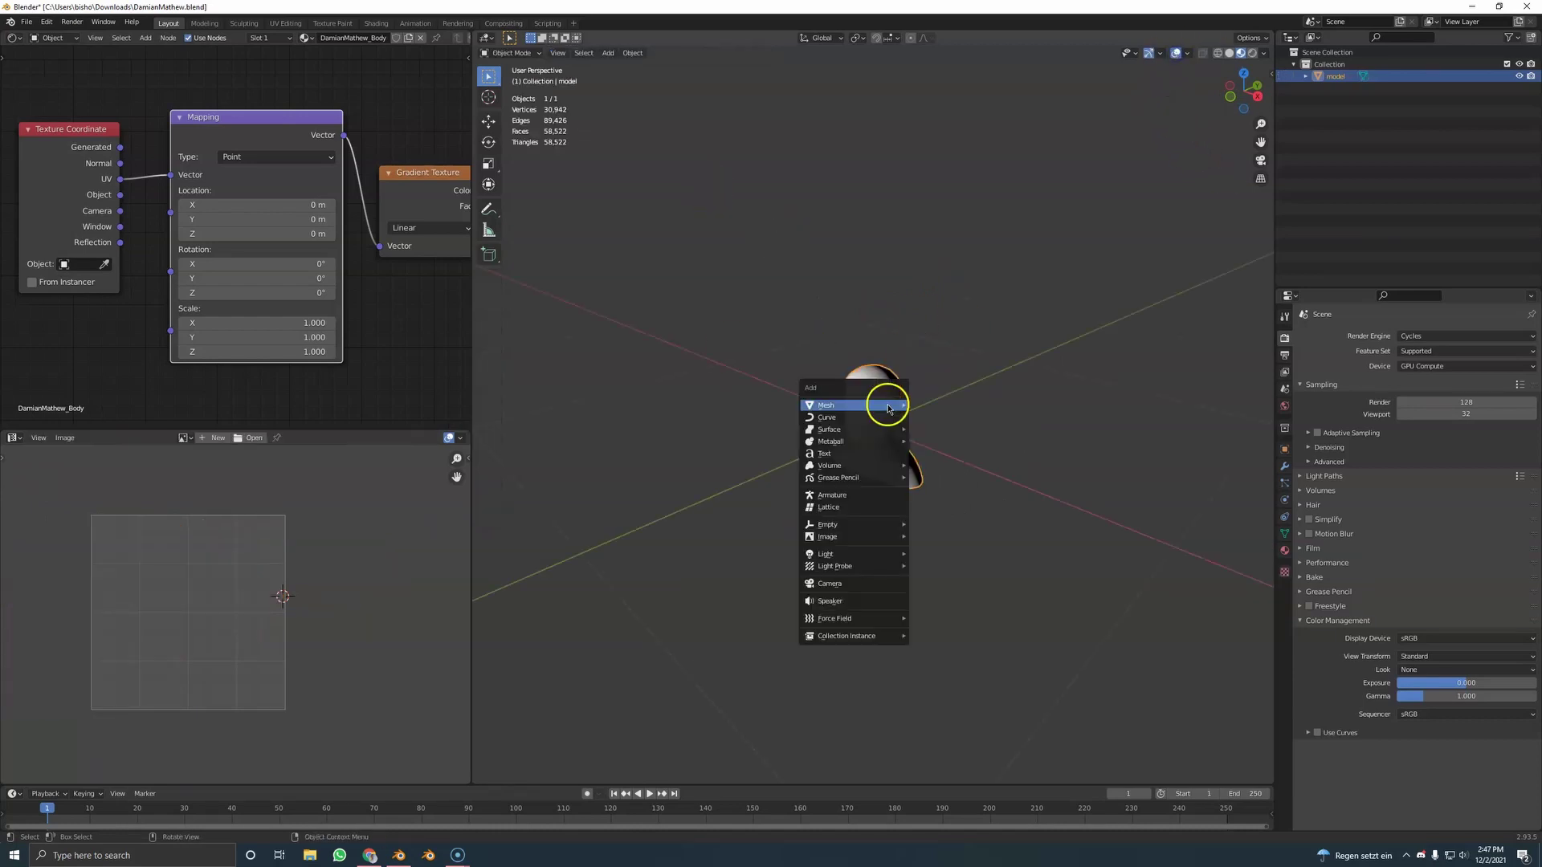
{"action": "left_click", "coordinate": [851, 589]}
Step: Clear the camera's rotation, rotate it 90° on X, move it along Y, and look through it
{"action": "key", "text": "alt+r"}
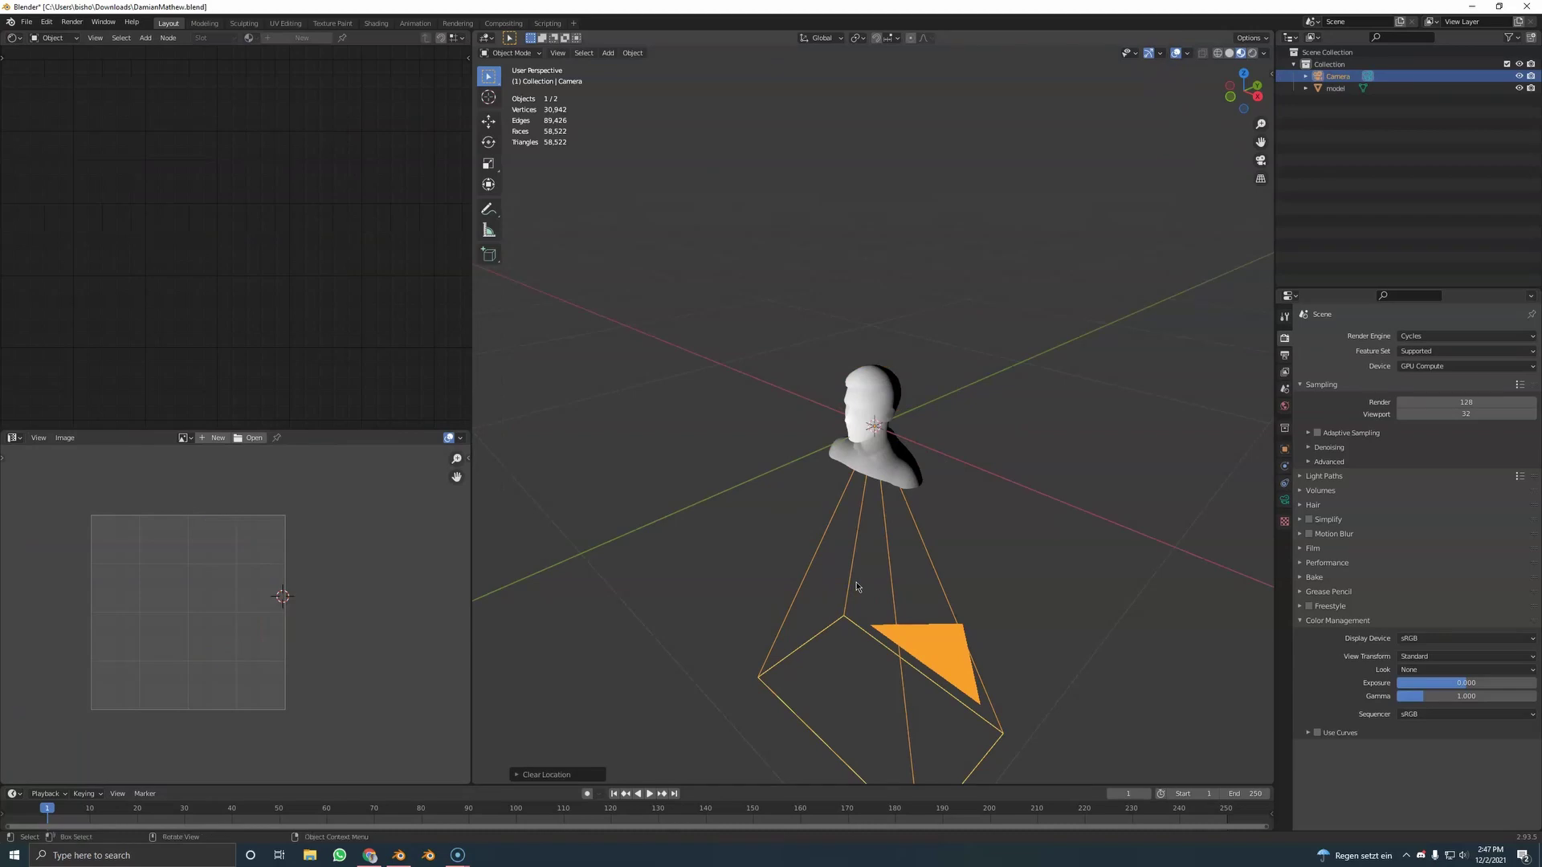
{"action": "key", "text": "r"}
{"action": "key", "text": "x"}
{"action": "key", "text": "9"}
{"action": "key", "text": "0"}
{"action": "left_click", "coordinate": [970, 486]}
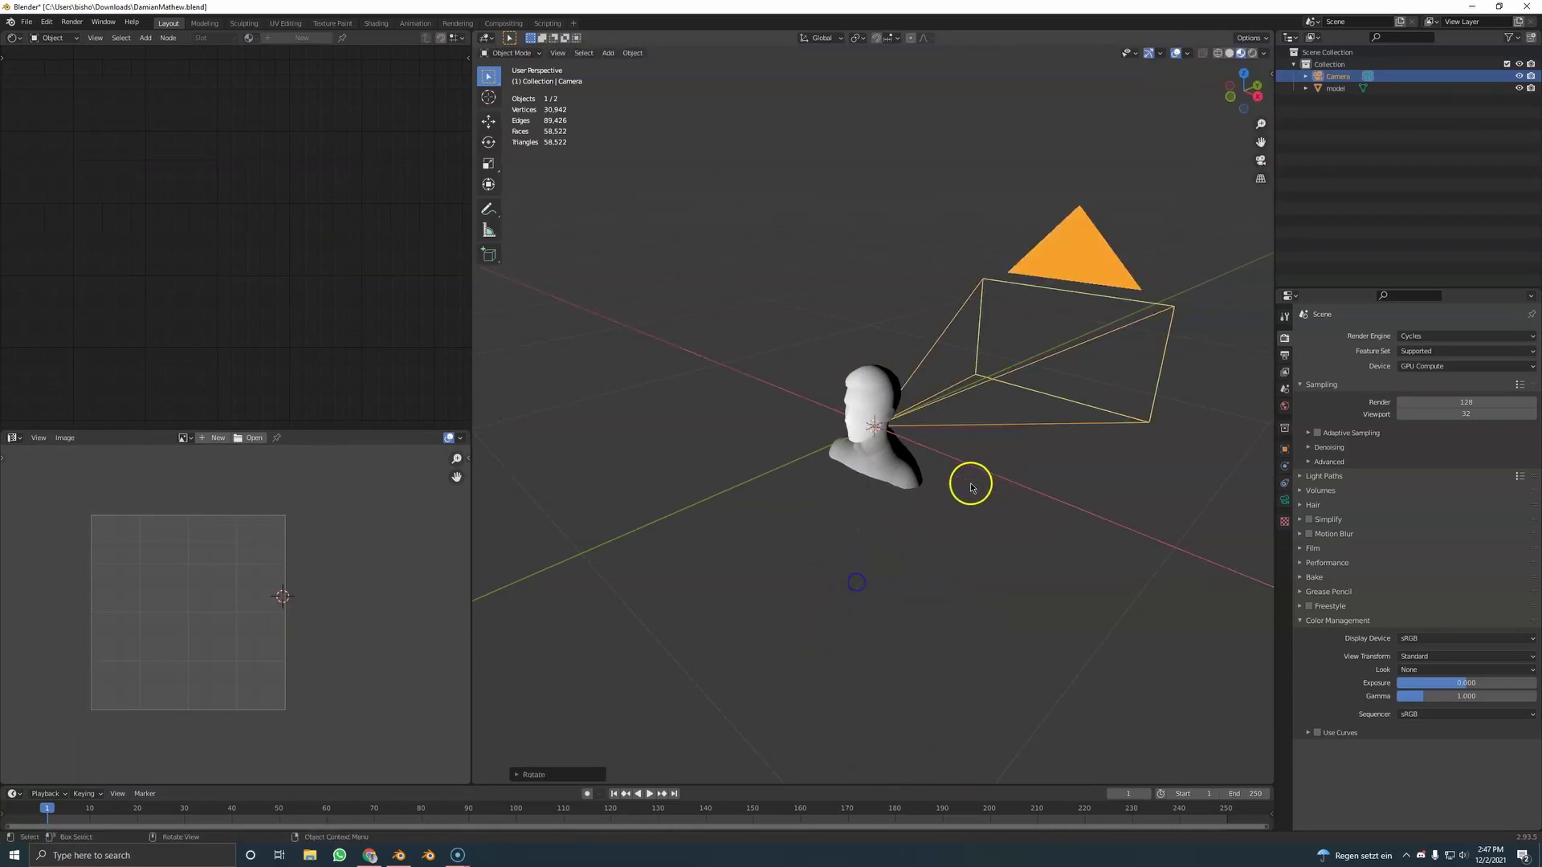
{"action": "key", "text": "g"}
{"action": "key", "text": "y"}
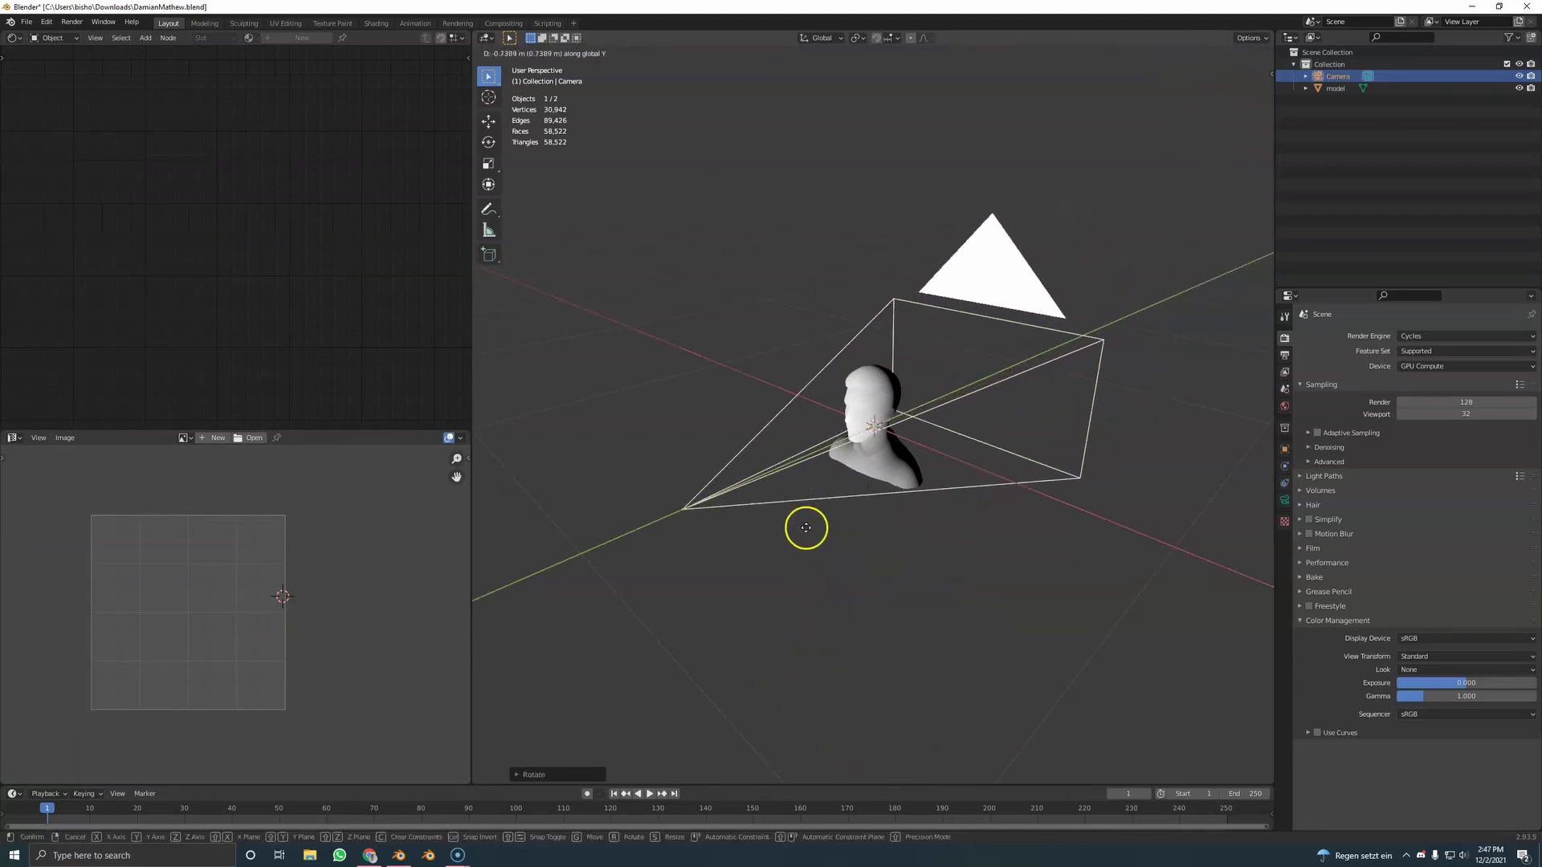
{"action": "left_click", "coordinate": [806, 528]}
{"action": "key", "text": "KP_0"}
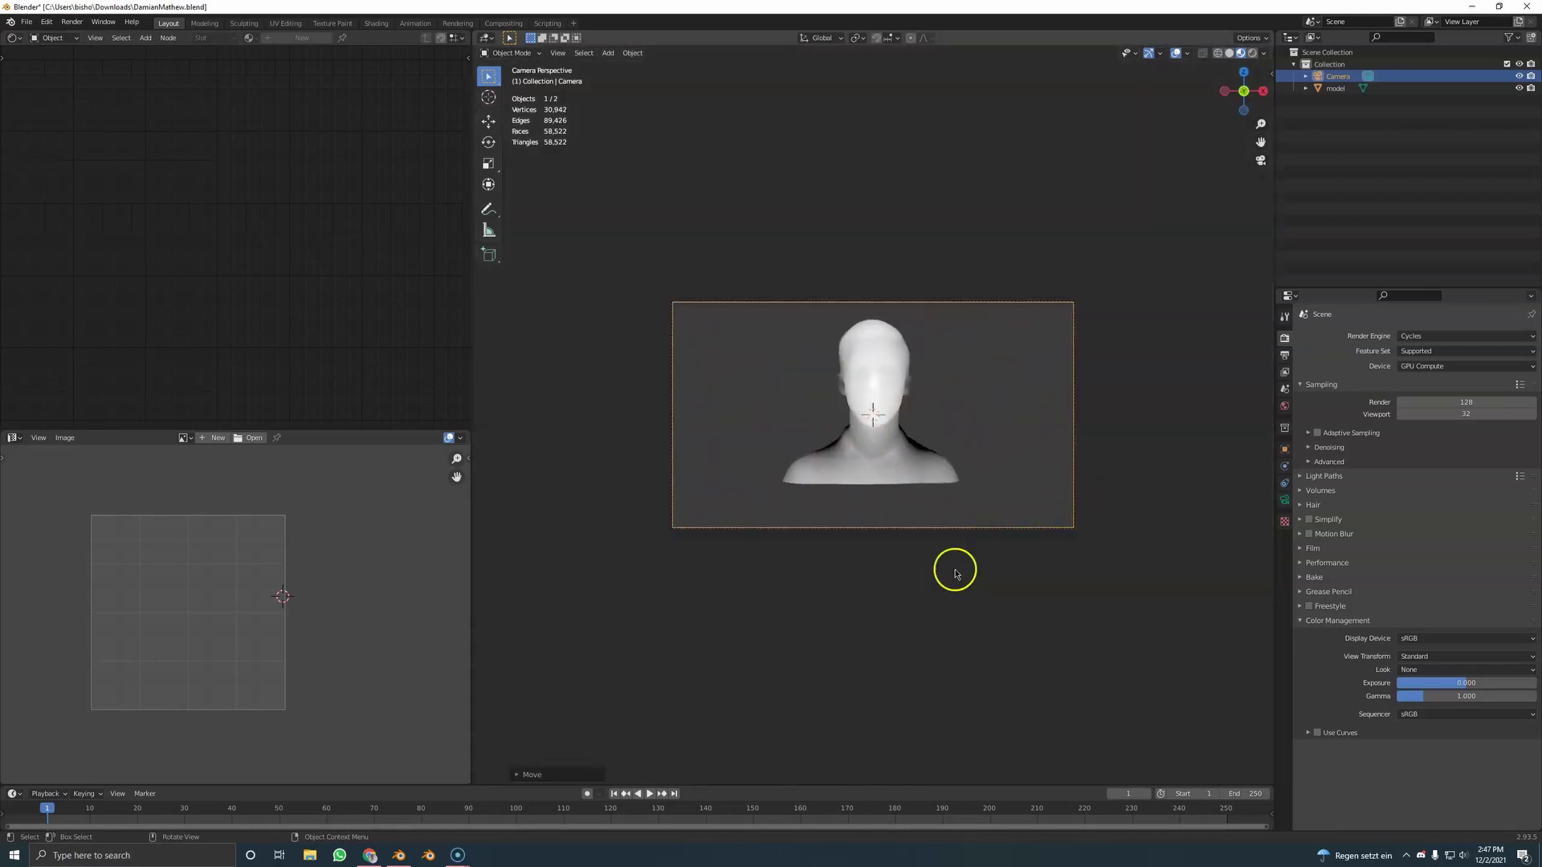
Step: Set the render resolution to 1024 × 1024 px
{"action": "key", "text": "Home"}
{"action": "left_click", "coordinate": [1284, 355]}
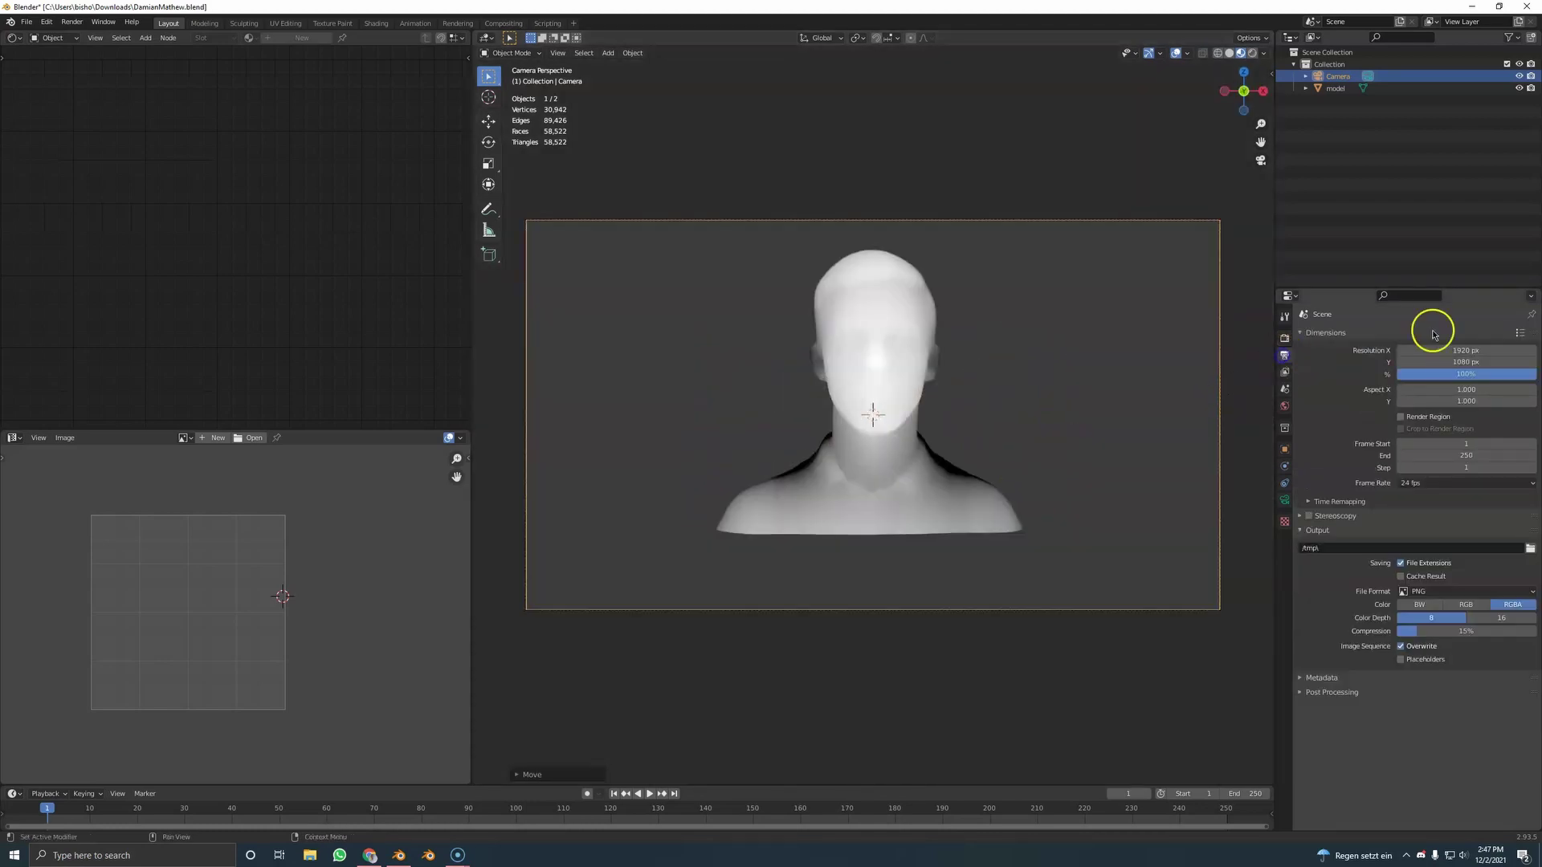
{"action": "left_click_drag", "start_coordinate": [1463, 351], "coordinate": [1465, 362]}
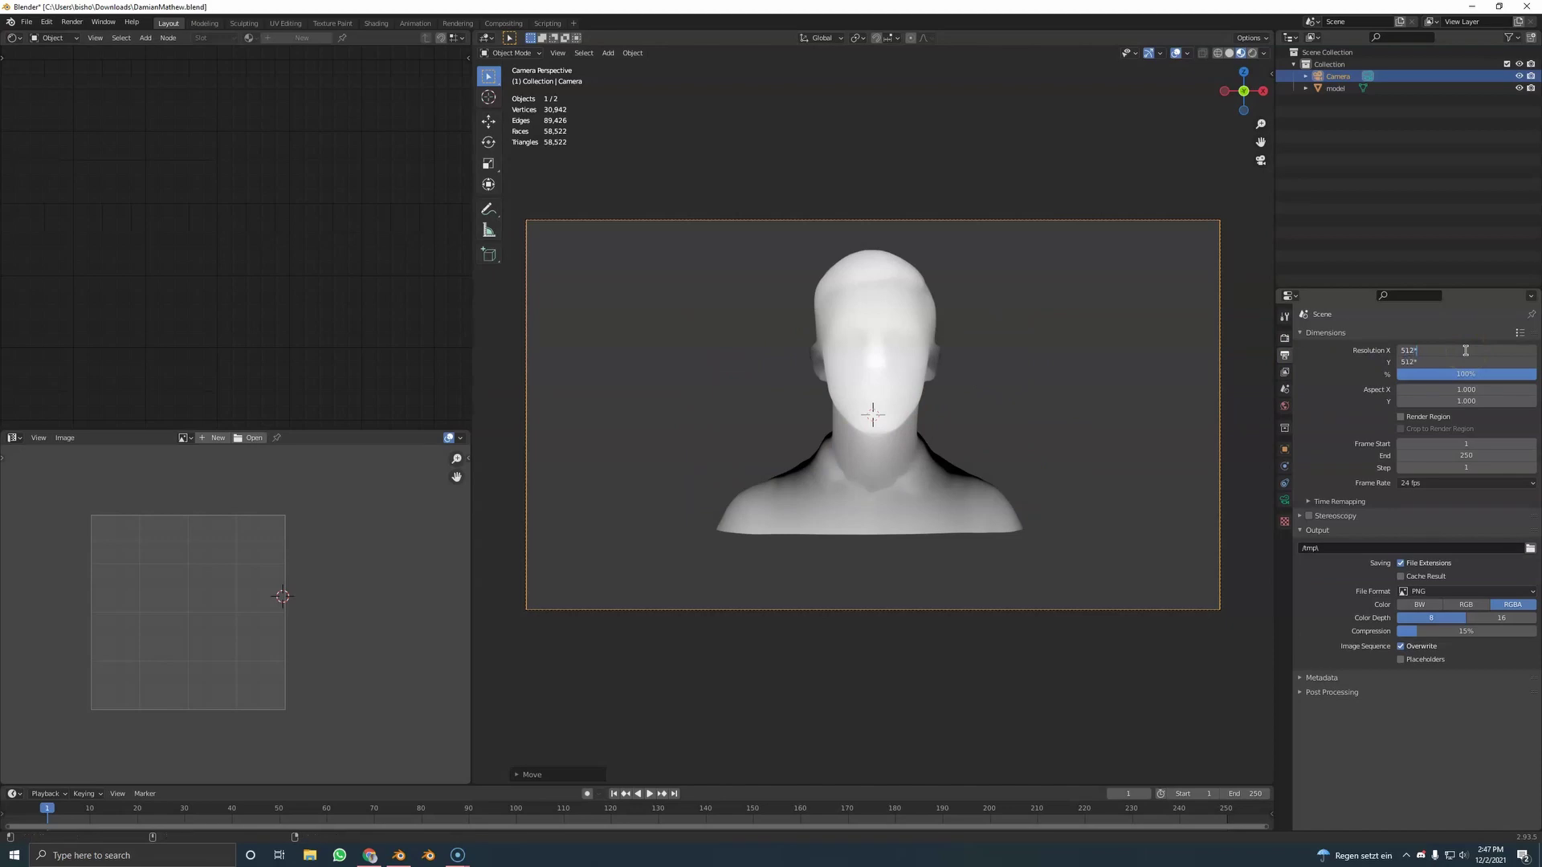
{"action": "key", "text": "Return"}
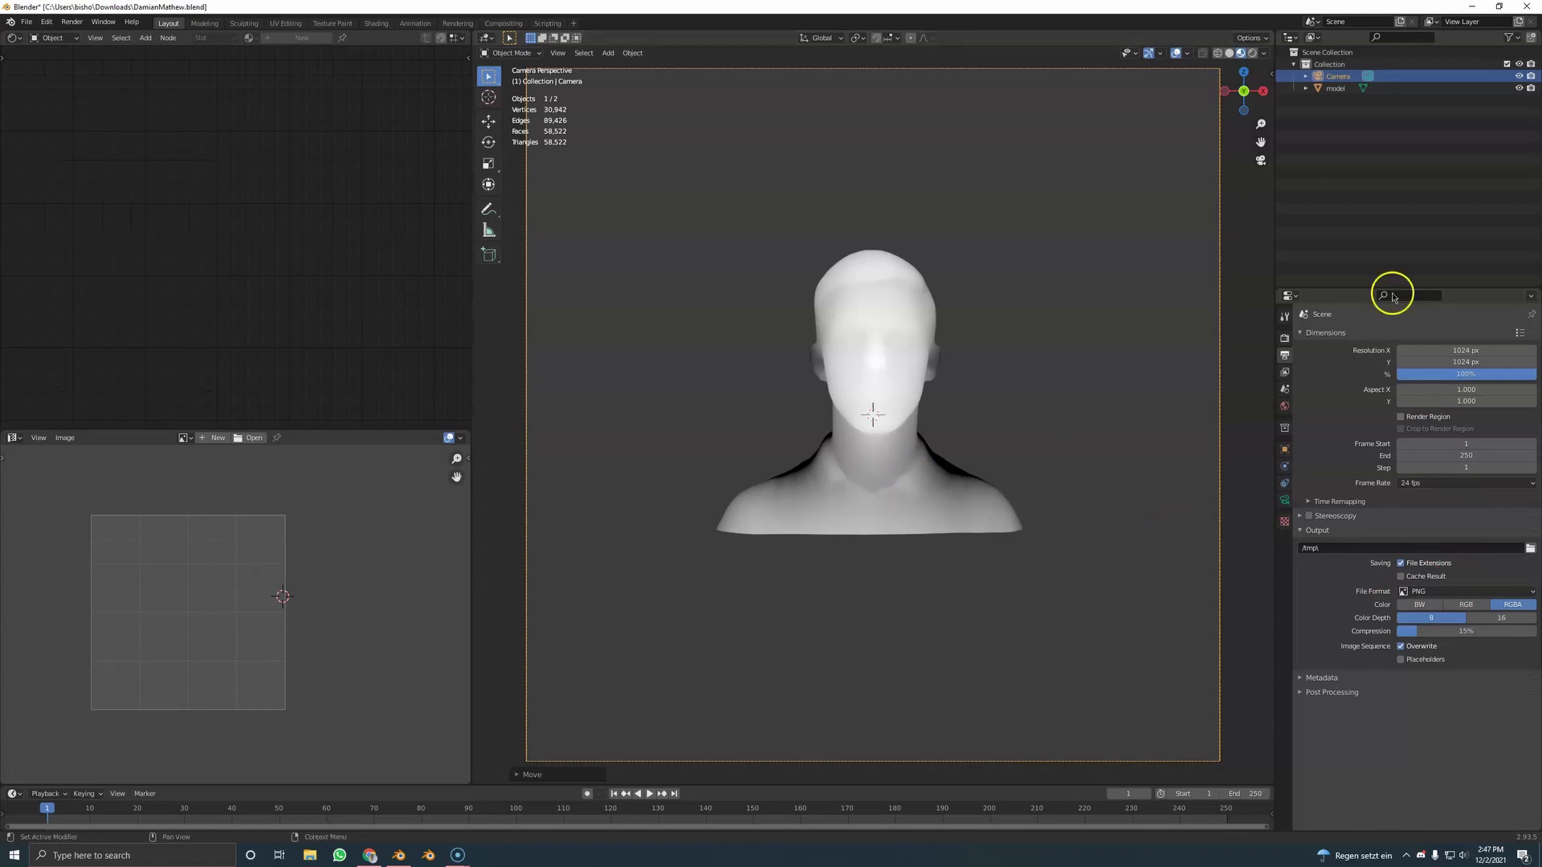
Step: Raise the camera Focal Length to 99 mm and preview with rendered shading
{"action": "left_click", "coordinate": [1285, 500]}
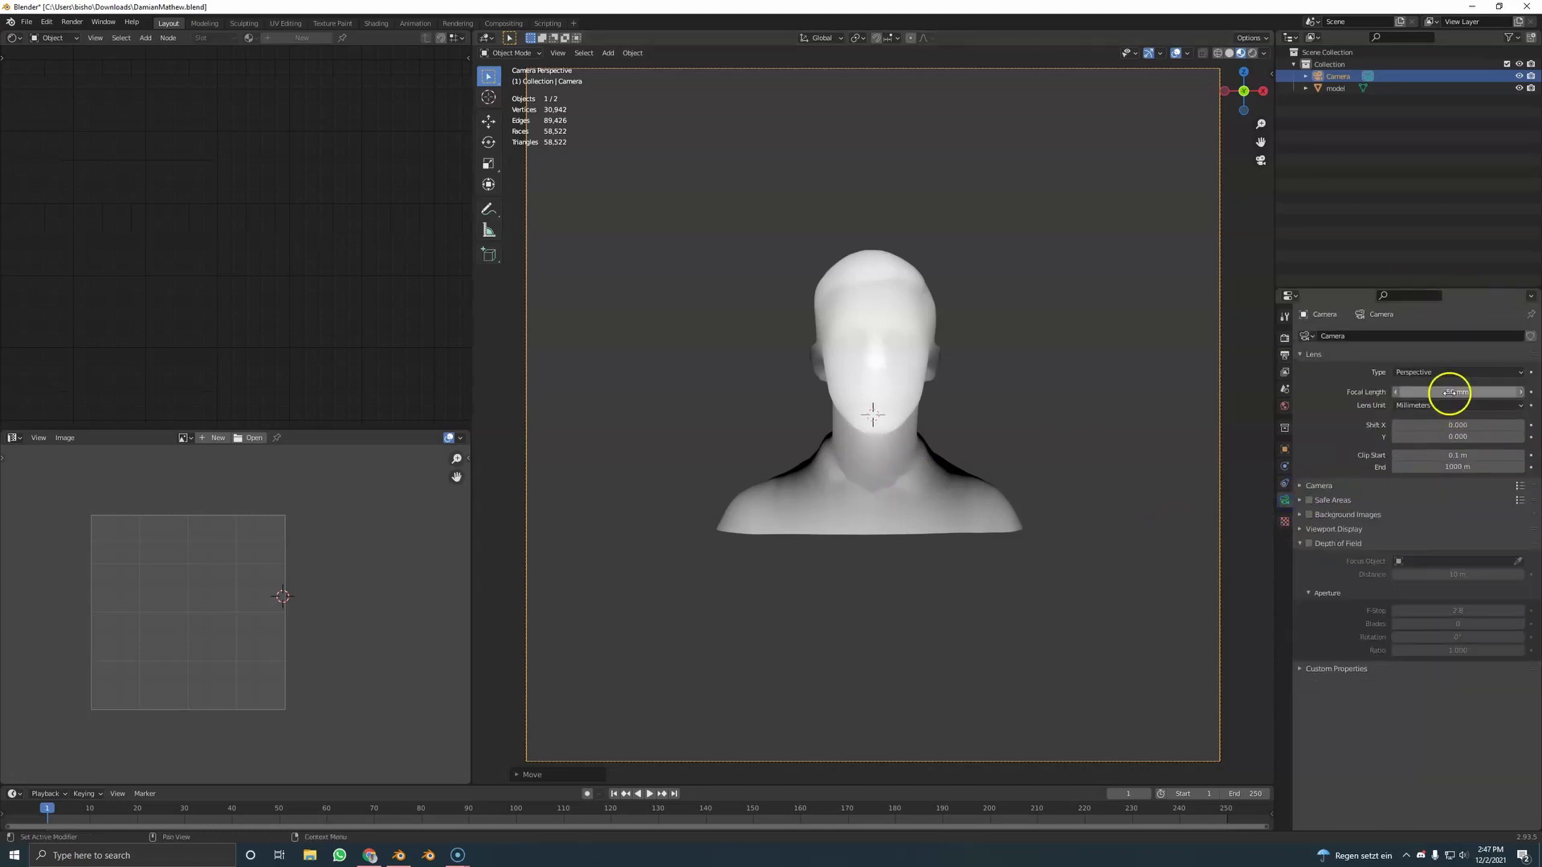
{"action": "left_click_drag", "start_coordinate": [1447, 392], "coordinate": [964, 265]}
{"action": "left_click", "coordinate": [1285, 338]}
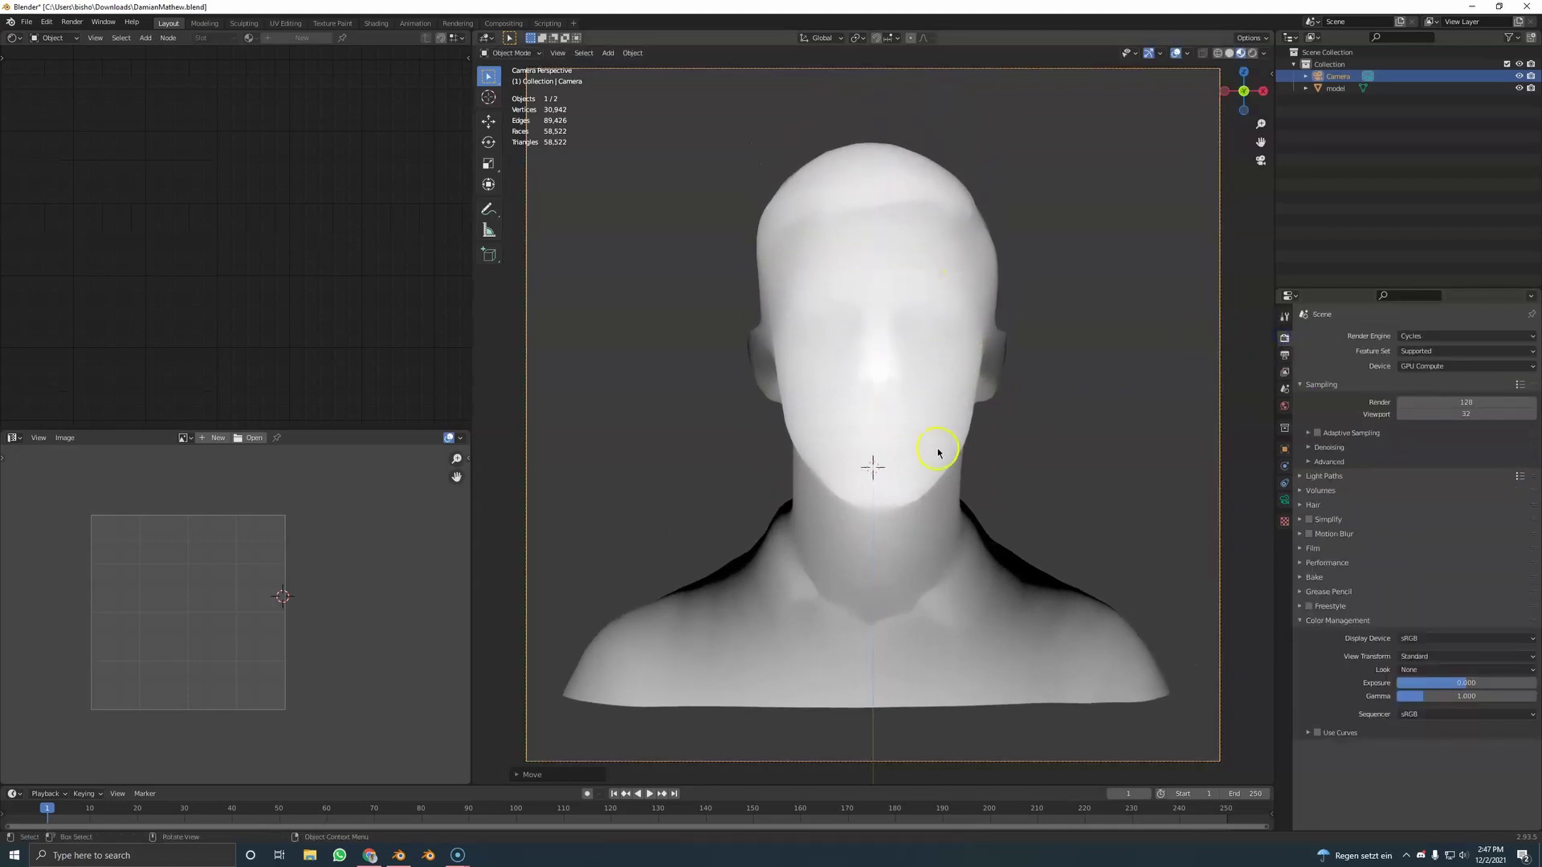
{"action": "key", "text": "z"}
{"action": "left_click", "coordinate": [947, 386]}
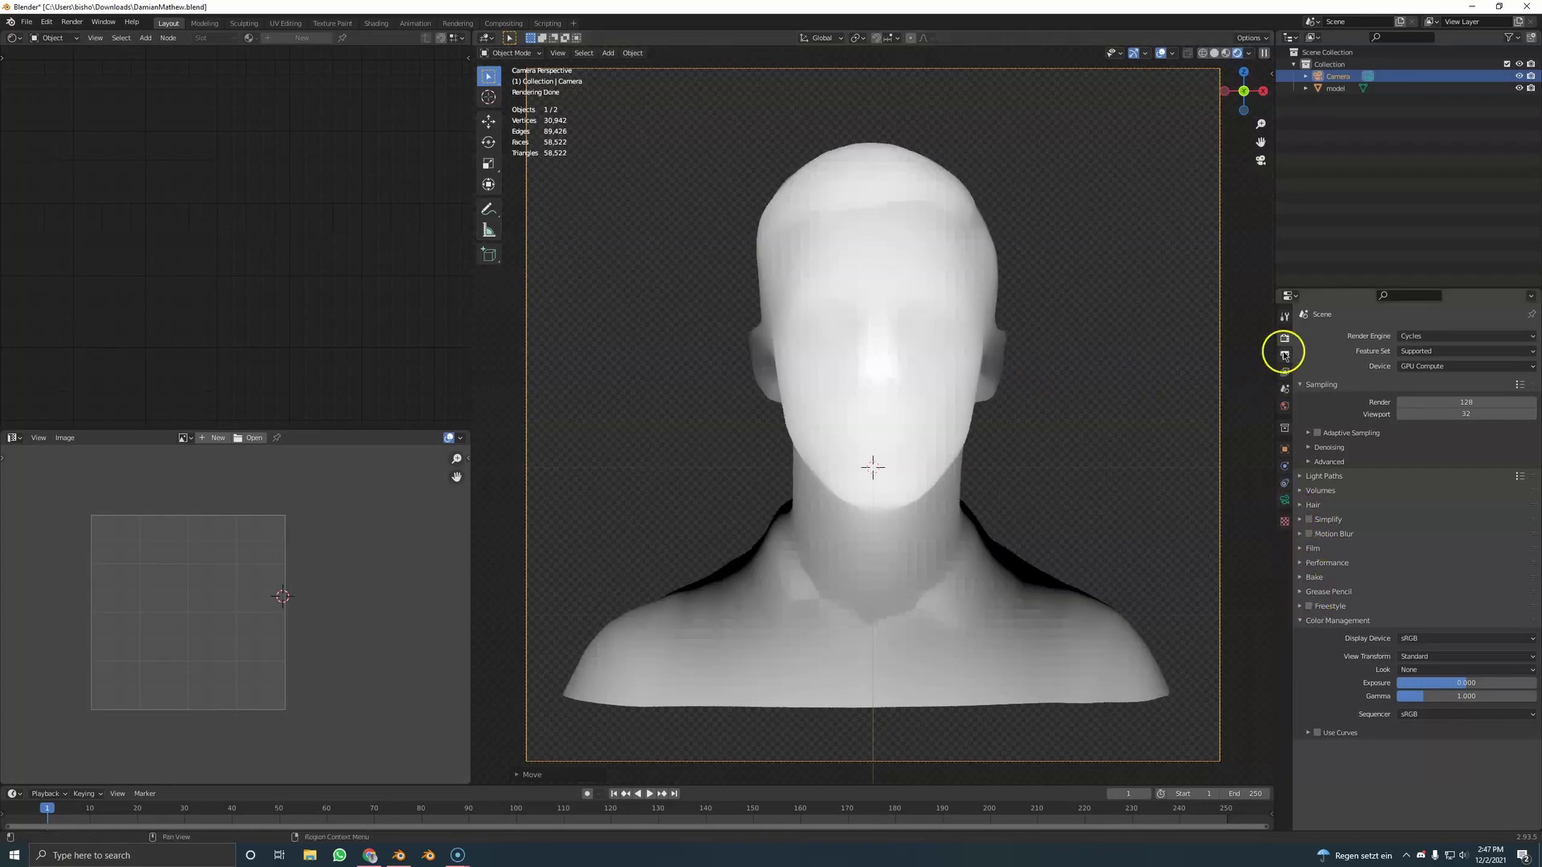
Step: Keep Film Transparent enabled in Render Properties and render the head with F12
{"action": "left_click", "coordinate": [1301, 621]}
{"action": "left_click", "coordinate": [1301, 550]}
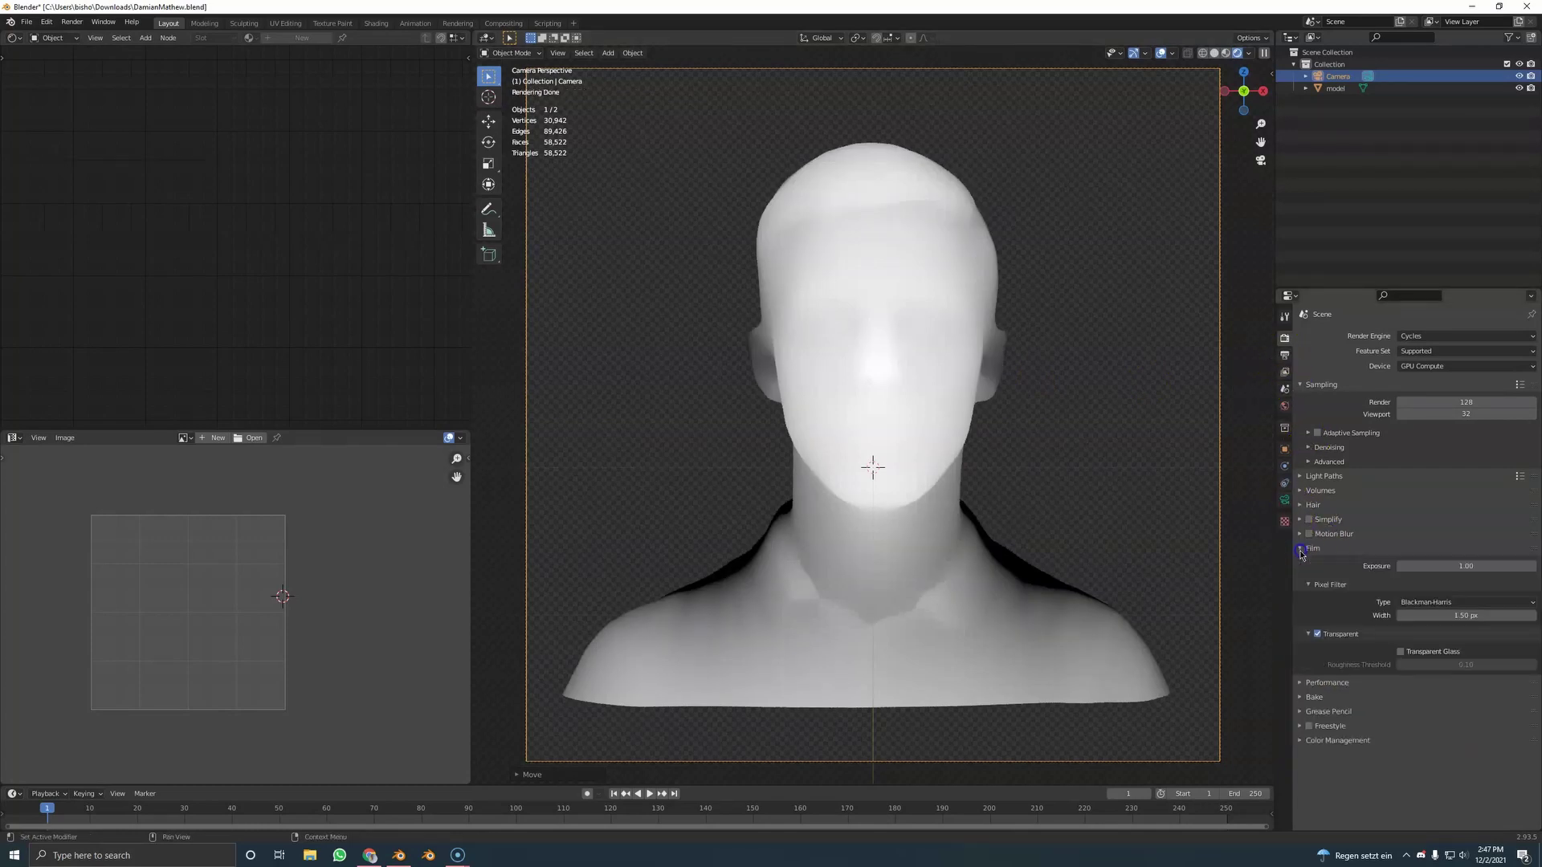
{"action": "left_click", "coordinate": [1318, 634]}
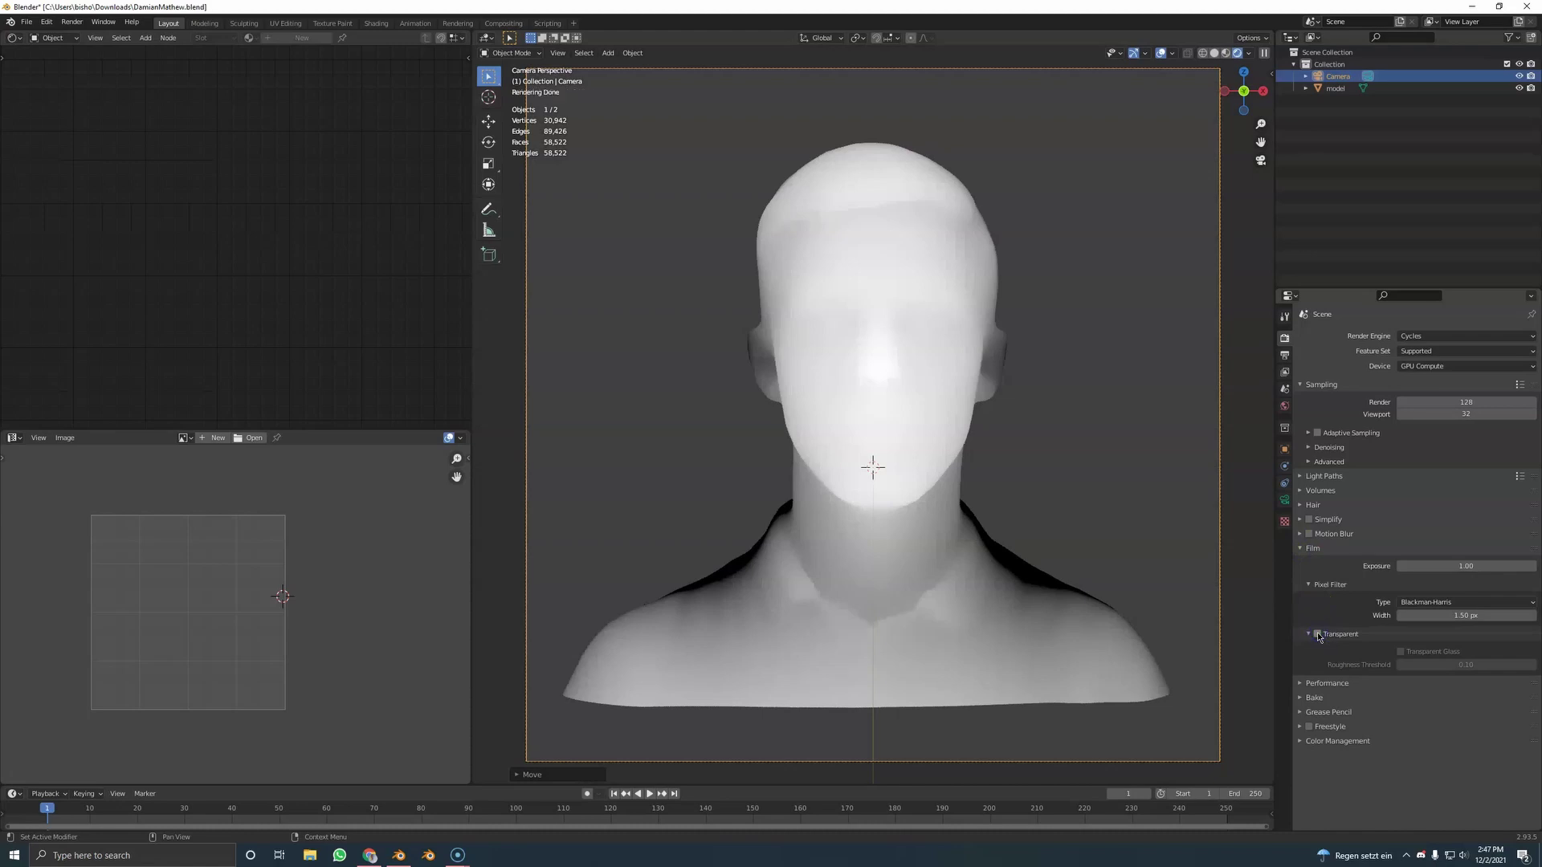
{"action": "left_click", "coordinate": [1318, 635]}
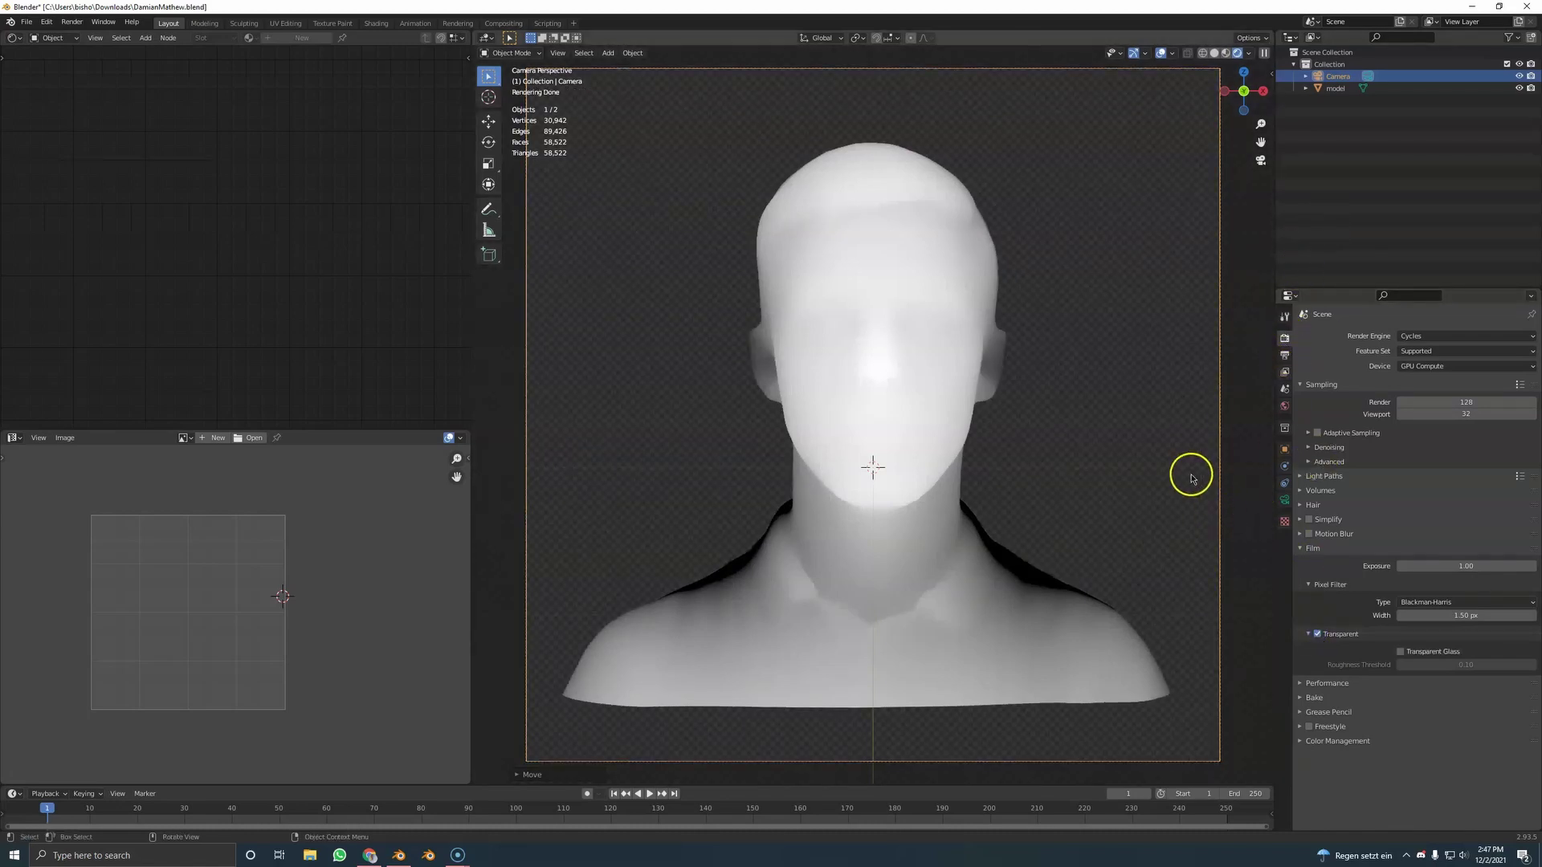
{"action": "key", "text": "F12"}
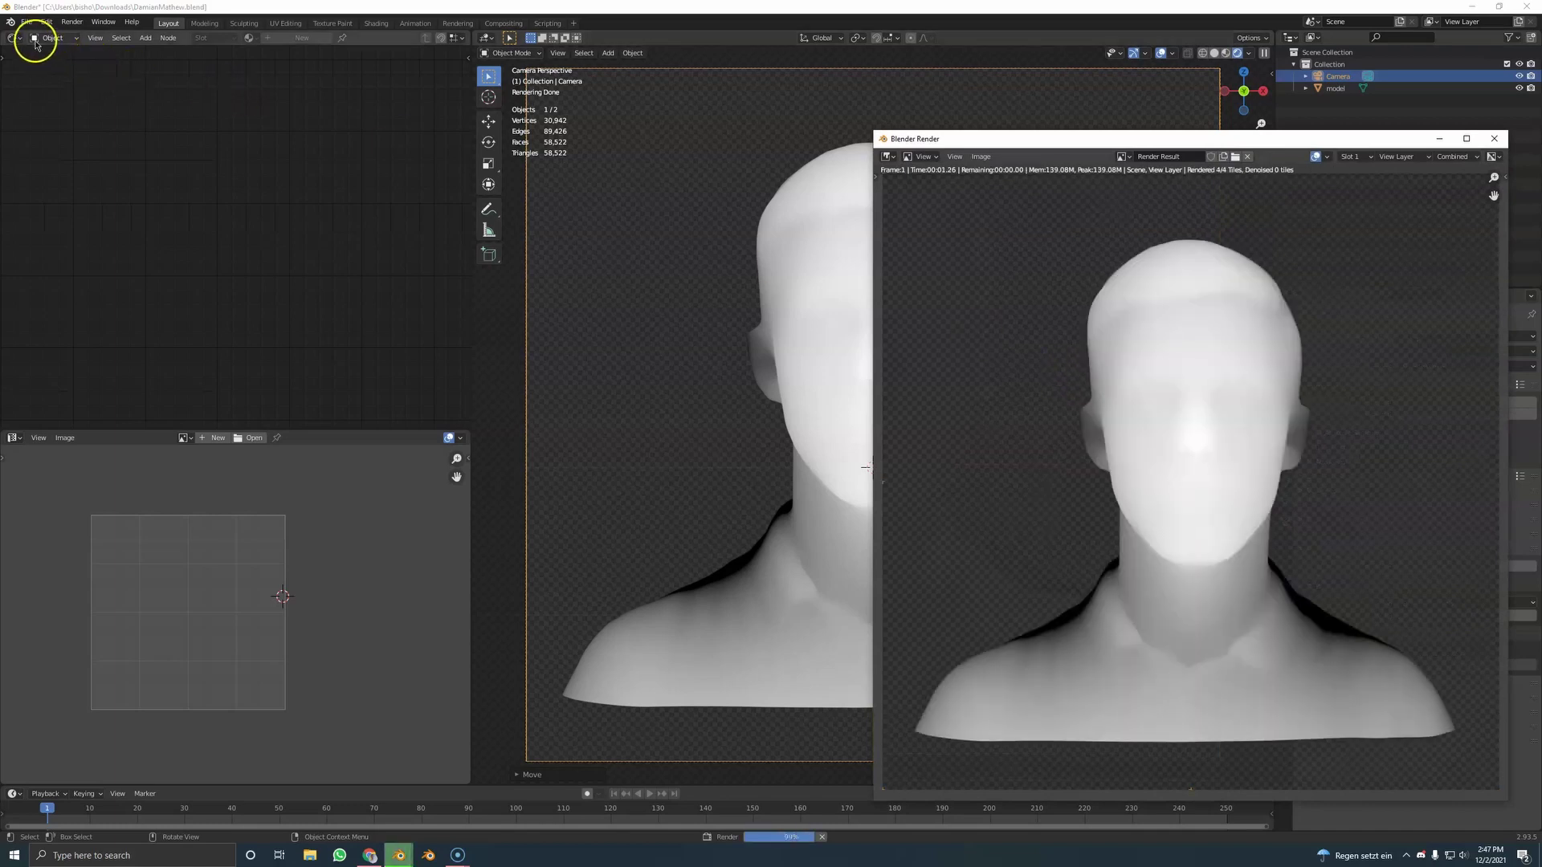
Step: Turn the area into the Compositor with Use Nodes on and select the Composite node
{"action": "left_click", "coordinate": [35, 42]}
{"action": "left_click", "coordinate": [52, 76]}
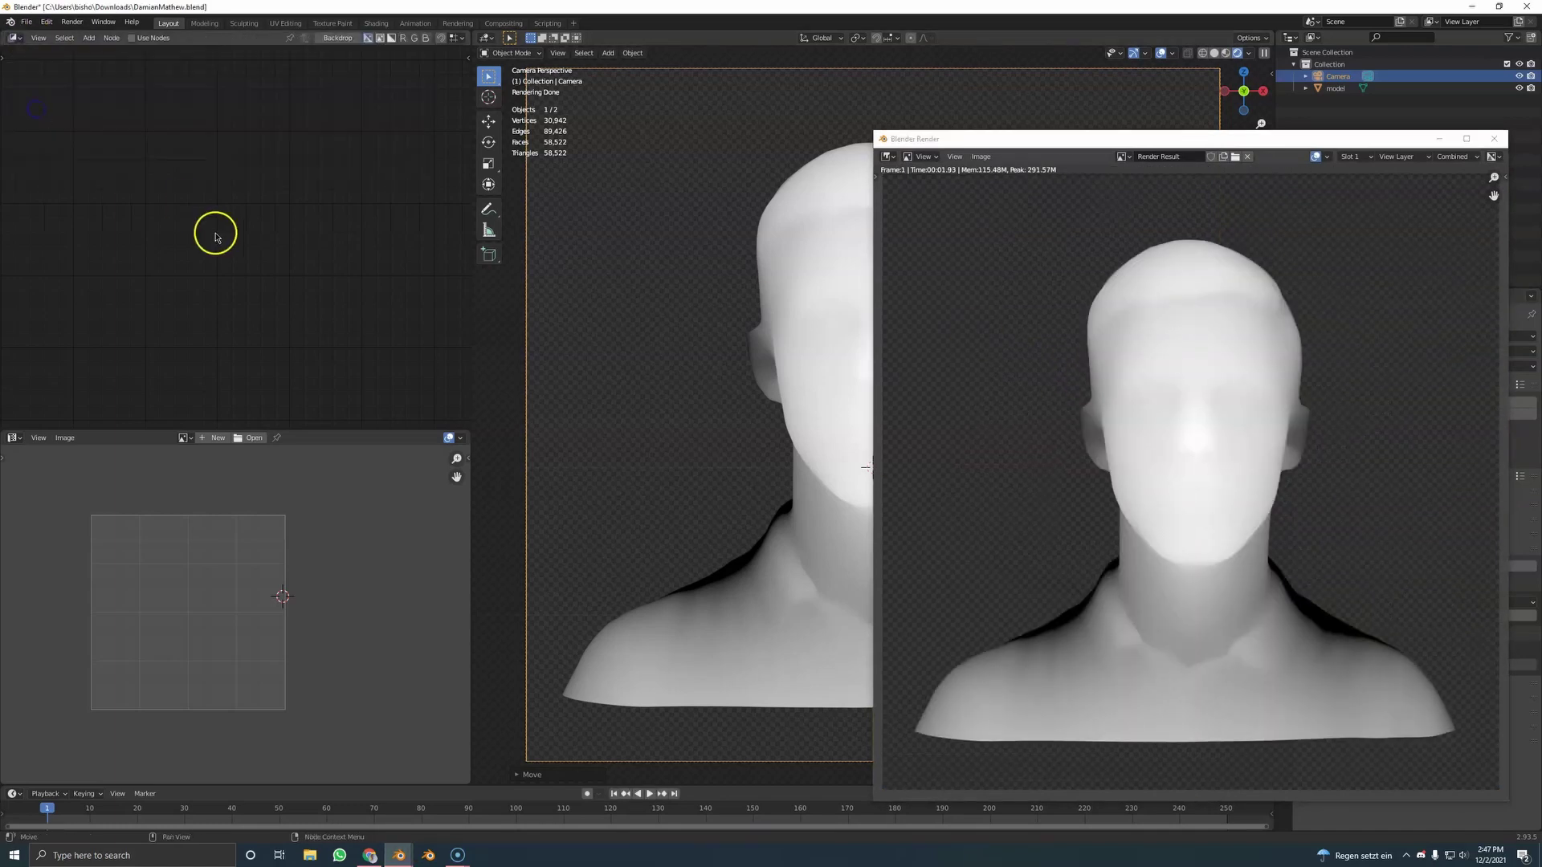
{"action": "left_click", "coordinate": [137, 40]}
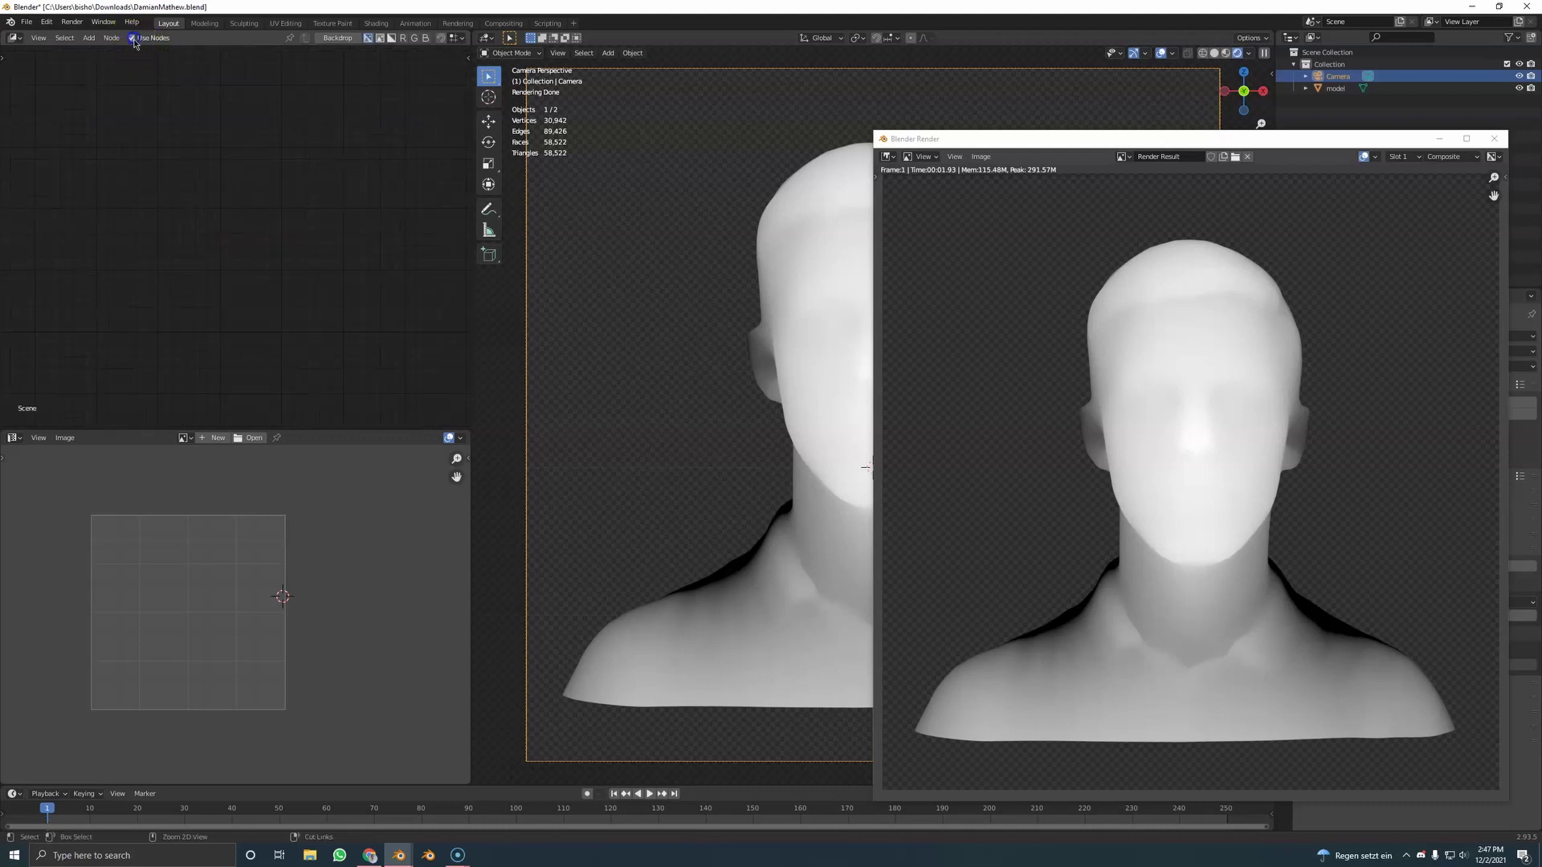
{"action": "key", "text": "Home"}
{"action": "left_click", "coordinate": [282, 179]}
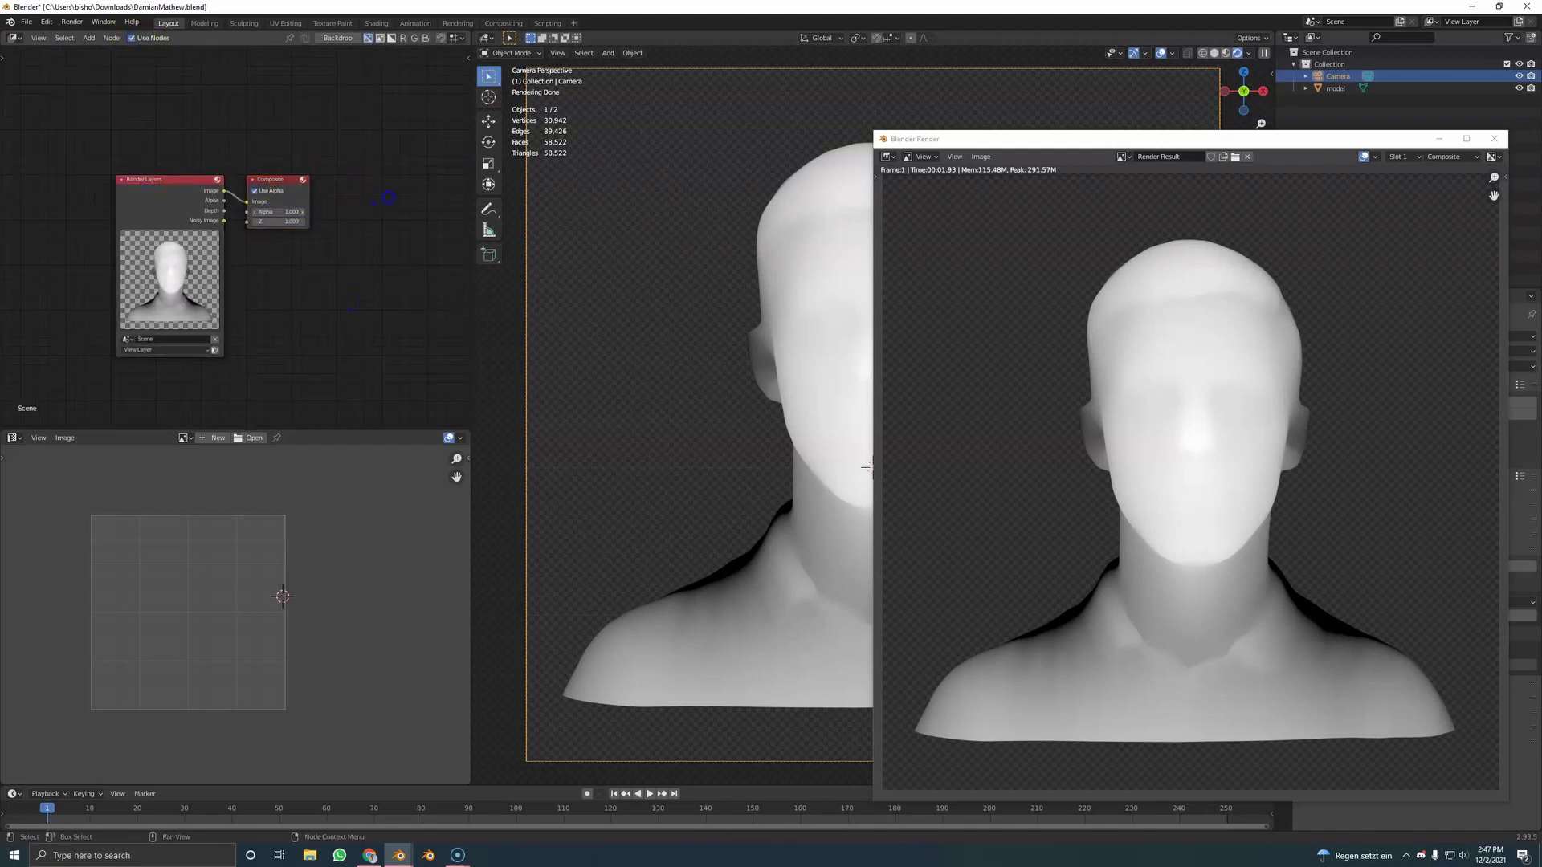
Step: Insert an Alpha Over node between Render Layers and Composite with a black background colour
{"action": "key", "text": "shift+a"}
{"action": "left_click", "coordinate": [317, 282]}
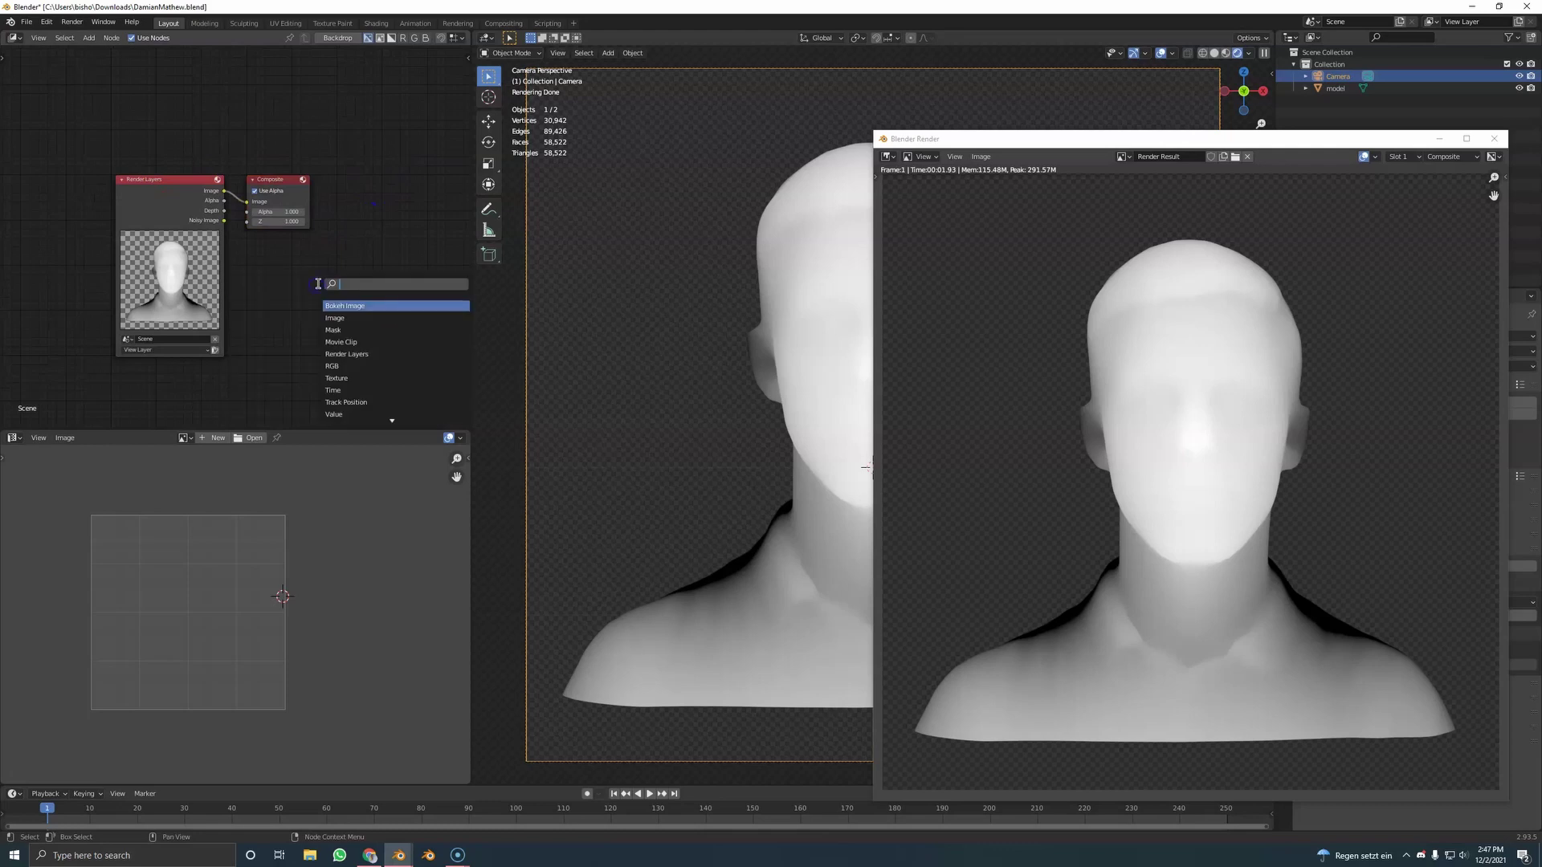
{"action": "type", "text": "alpha"}
{"action": "left_click", "coordinate": [378, 304]}
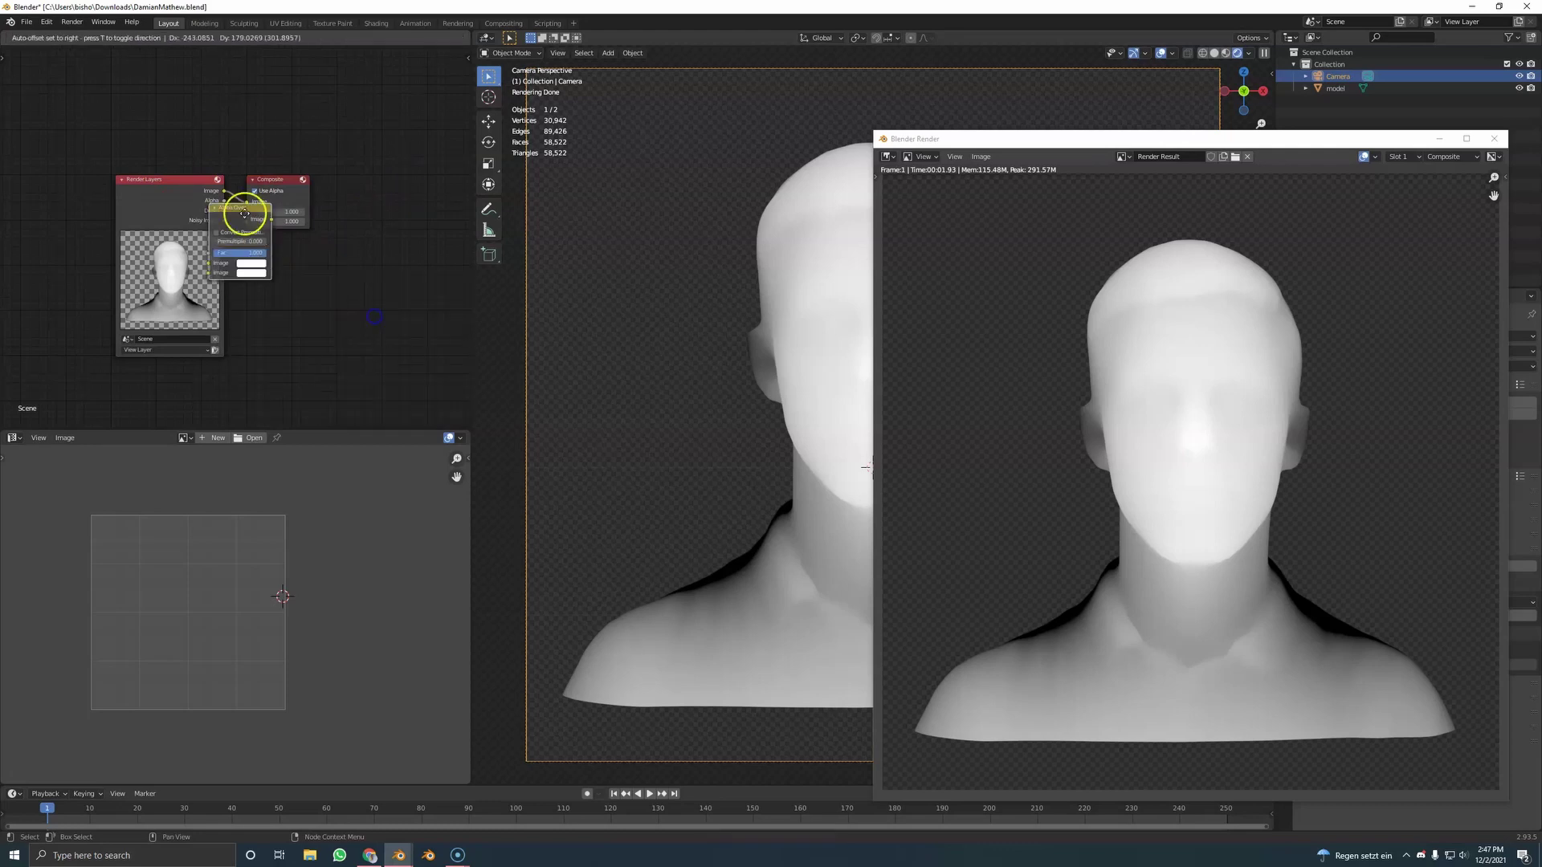
{"action": "left_click", "coordinate": [308, 230]}
{"action": "scroll", "coordinate": [282, 214], "scroll_direction": "up", "scroll_amount": 2}
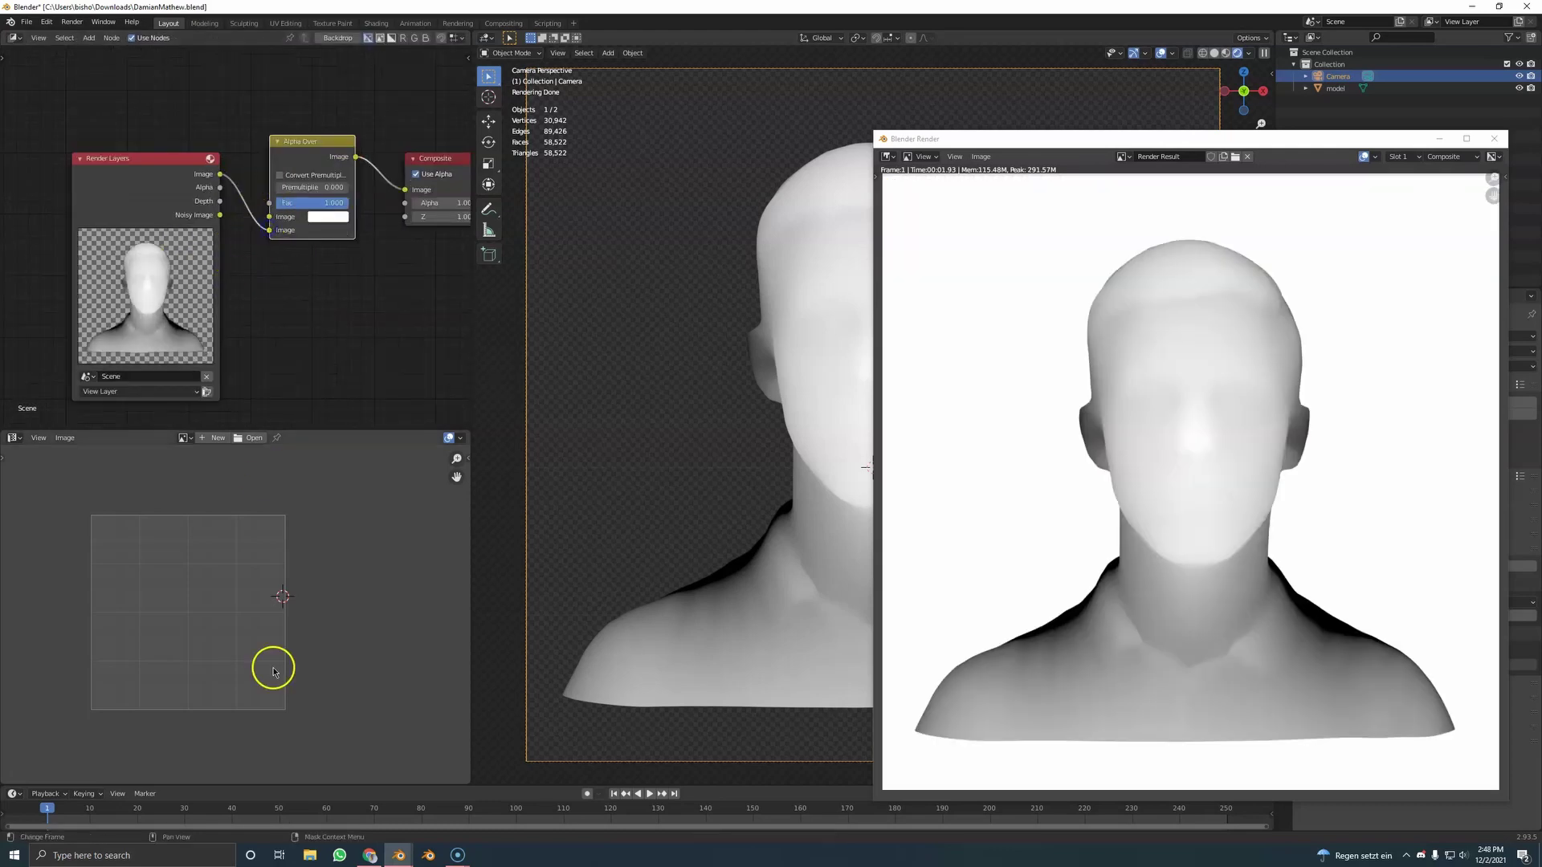
{"action": "left_click", "coordinate": [328, 217]}
{"action": "left_click", "coordinate": [414, 124]}
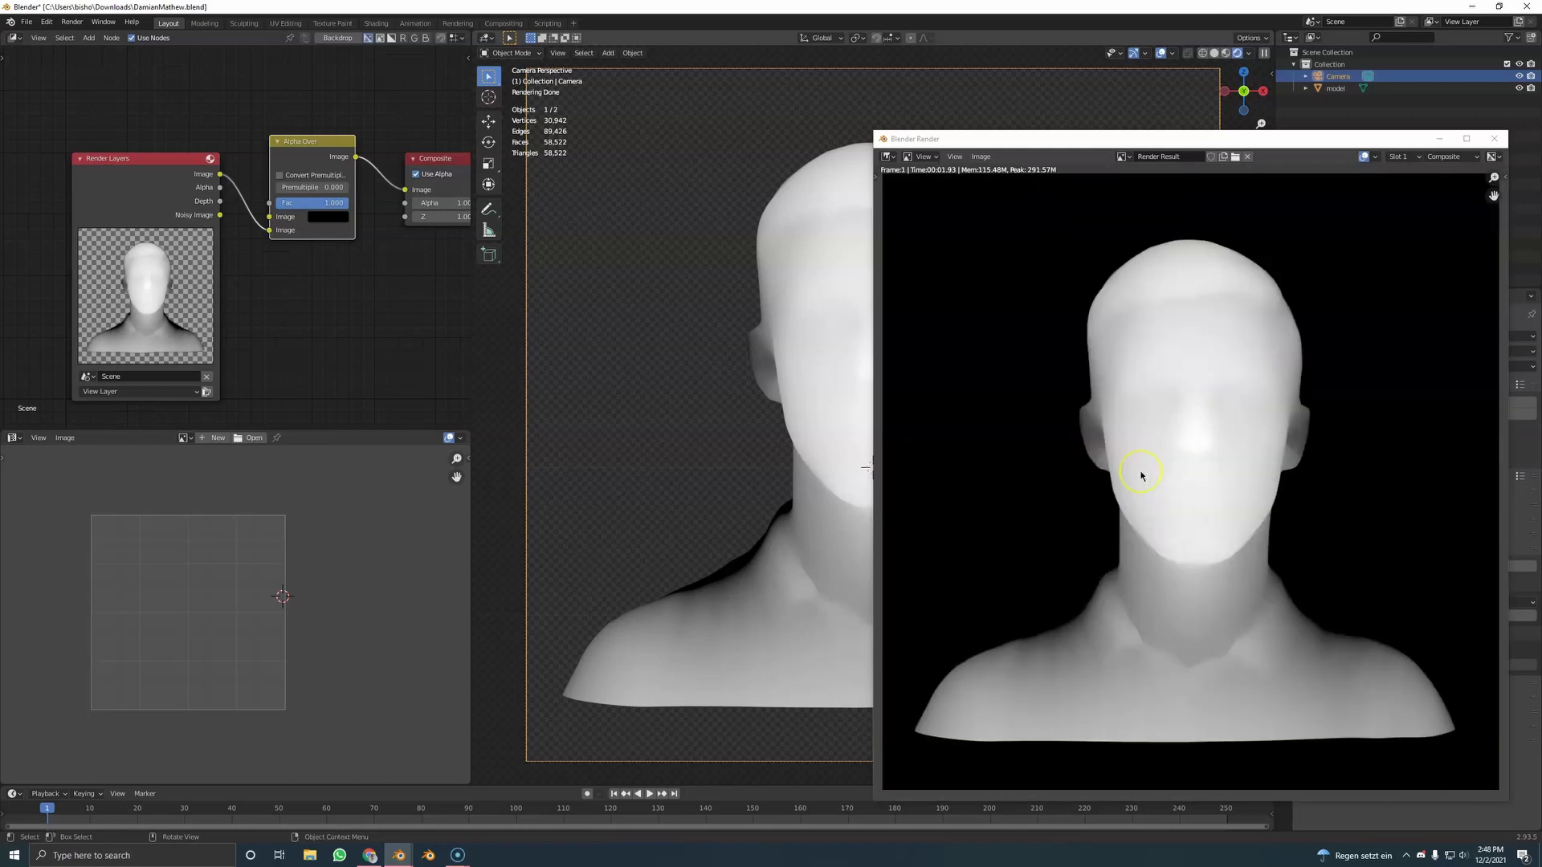
Step: Save the render as ZPassig.png, then open the wood photo photo_2021-12-02_14-49-05.jpg
{"action": "key", "text": "alt+s"}
{"action": "key", "text": "alt+w"}
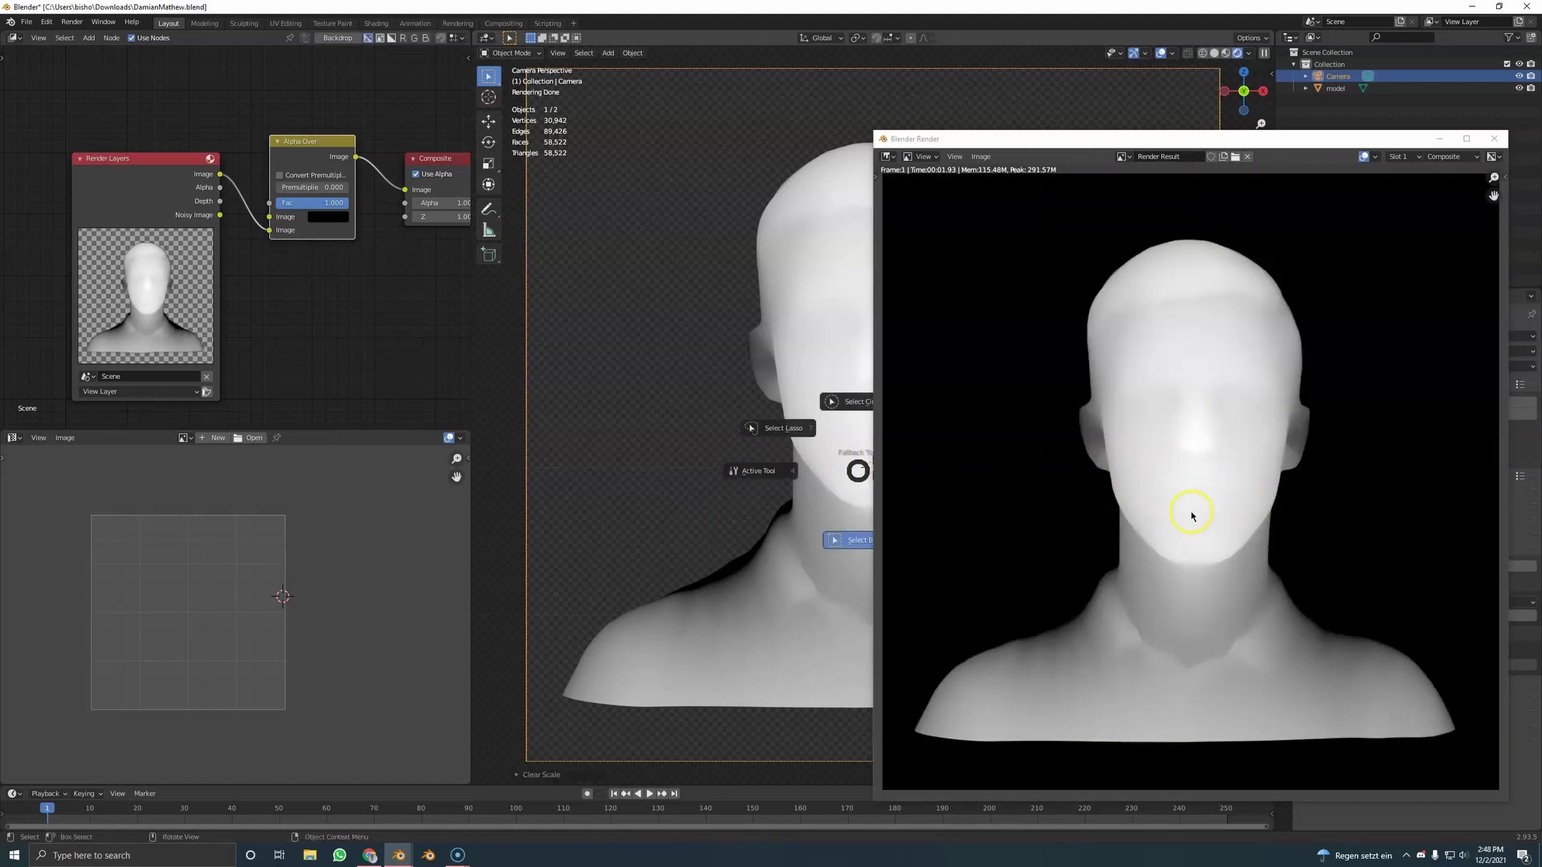
{"action": "left_click_drag", "start_coordinate": [1201, 141], "coordinate": [800, 57]}
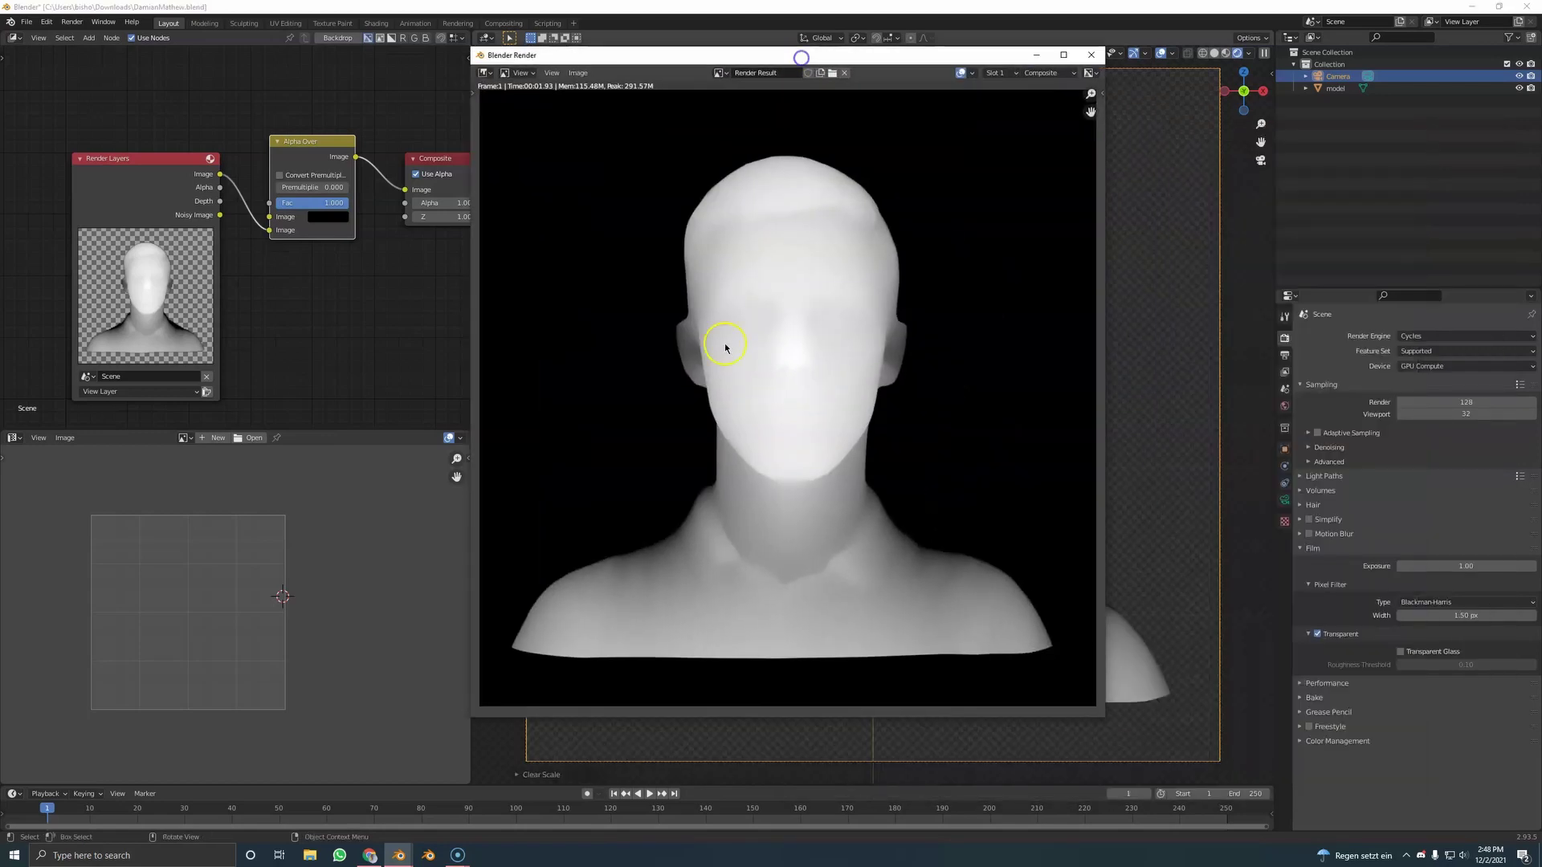
{"action": "left_click", "coordinate": [578, 73]}
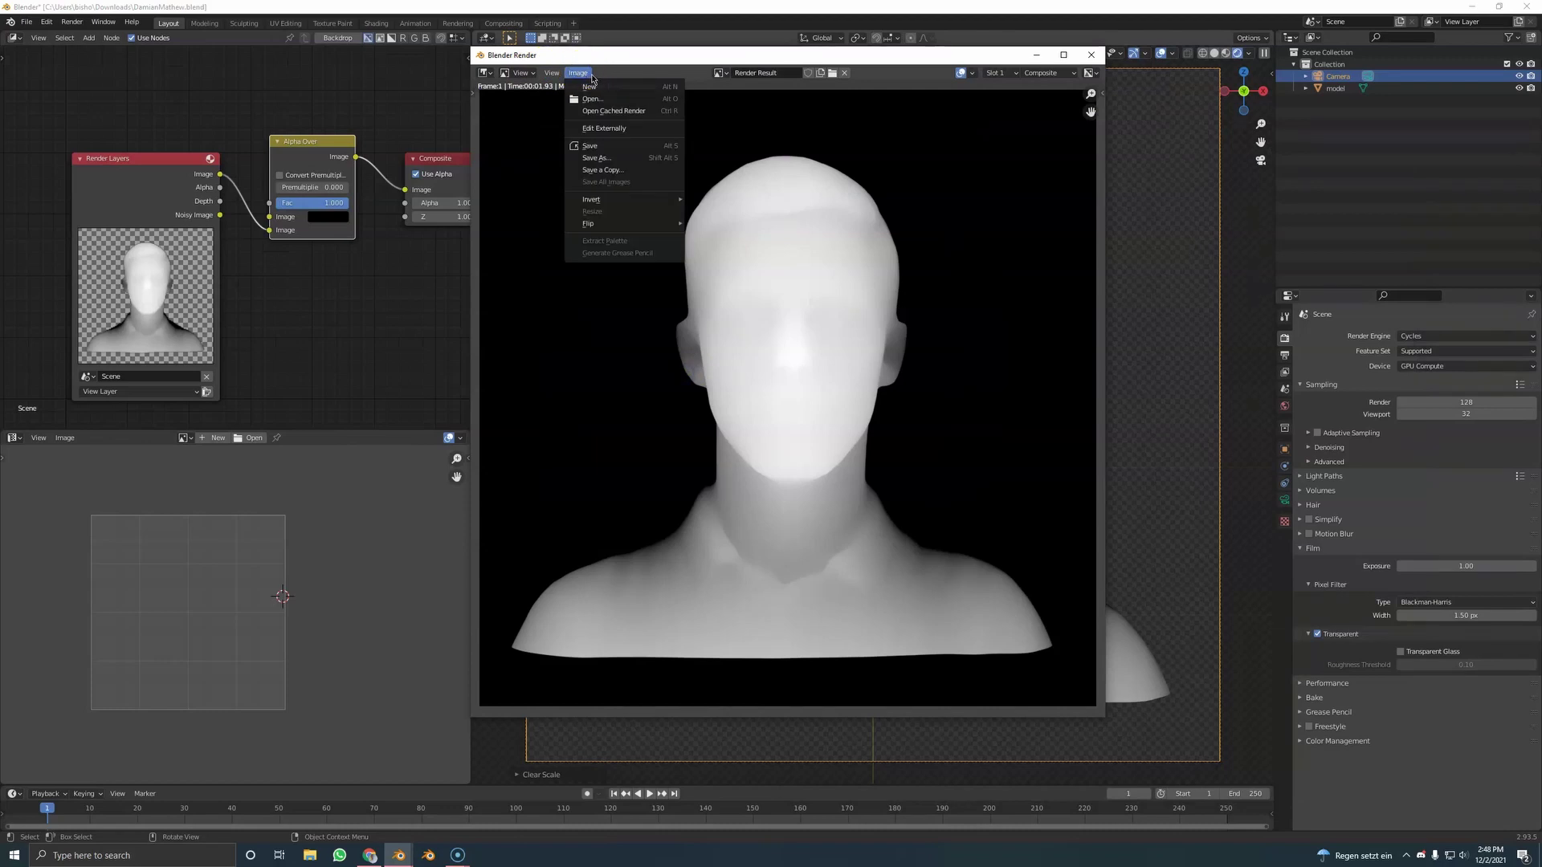
{"action": "left_click", "coordinate": [596, 157]}
{"action": "double_click", "coordinate": [610, 645]}
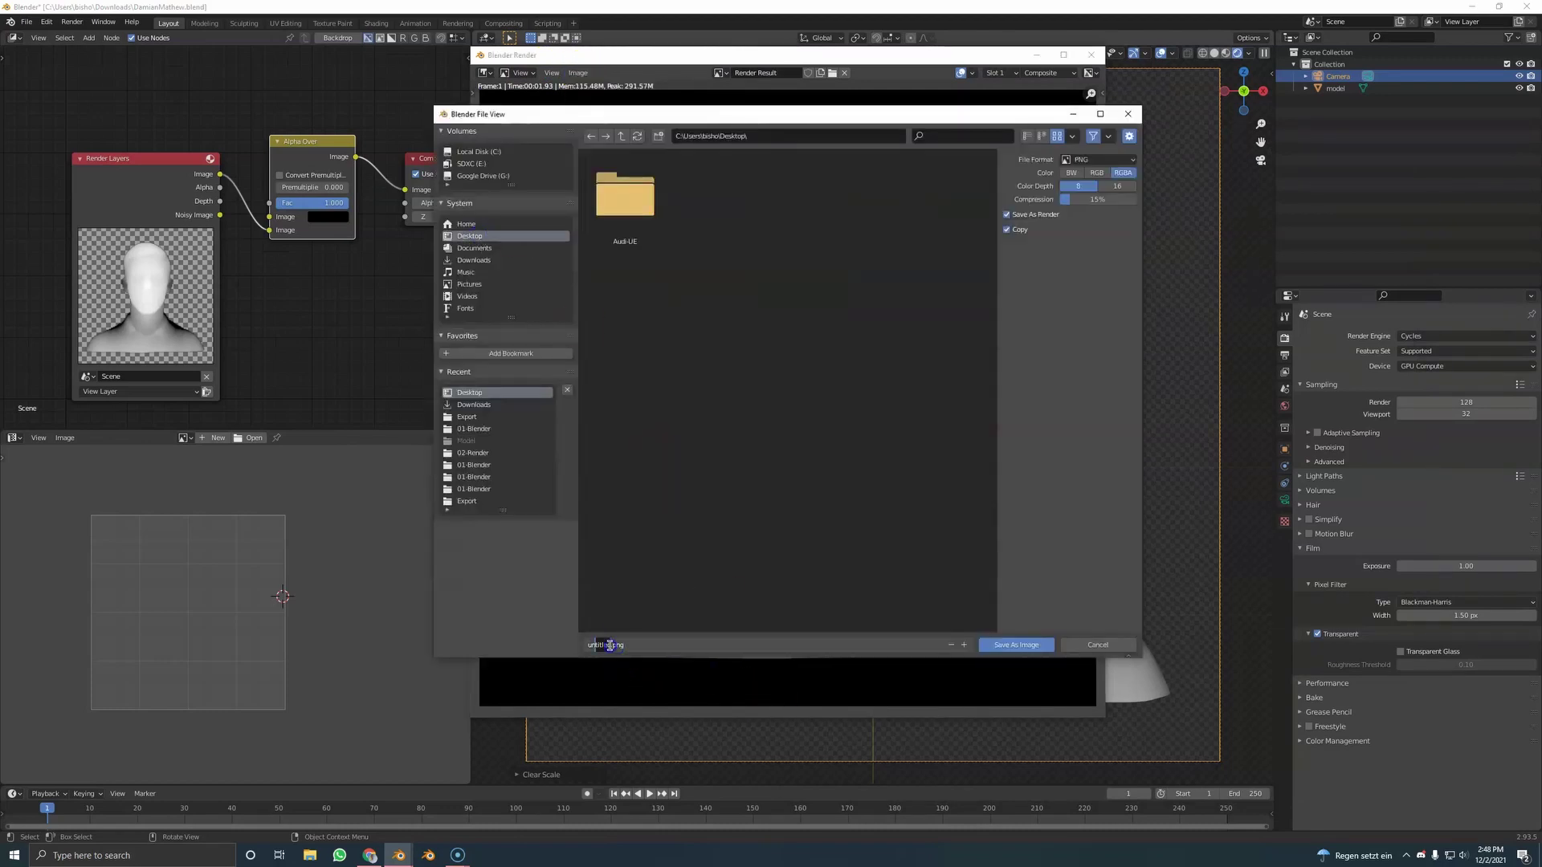
{"action": "type", "text": "ZPassig"}
{"action": "left_click", "coordinate": [1010, 645]}
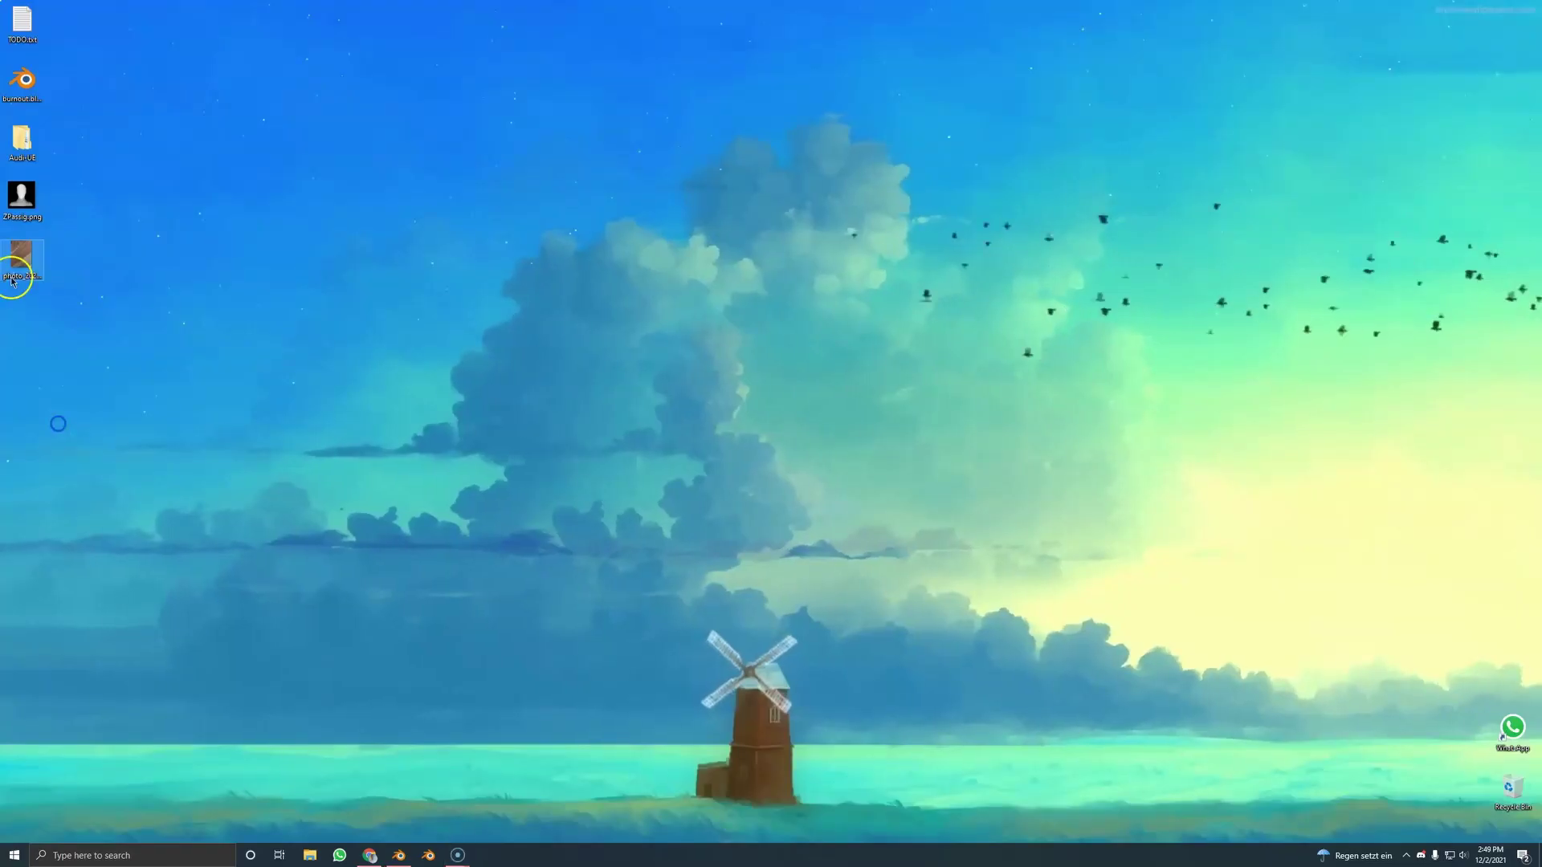
{"action": "double_click", "coordinate": [19, 251]}
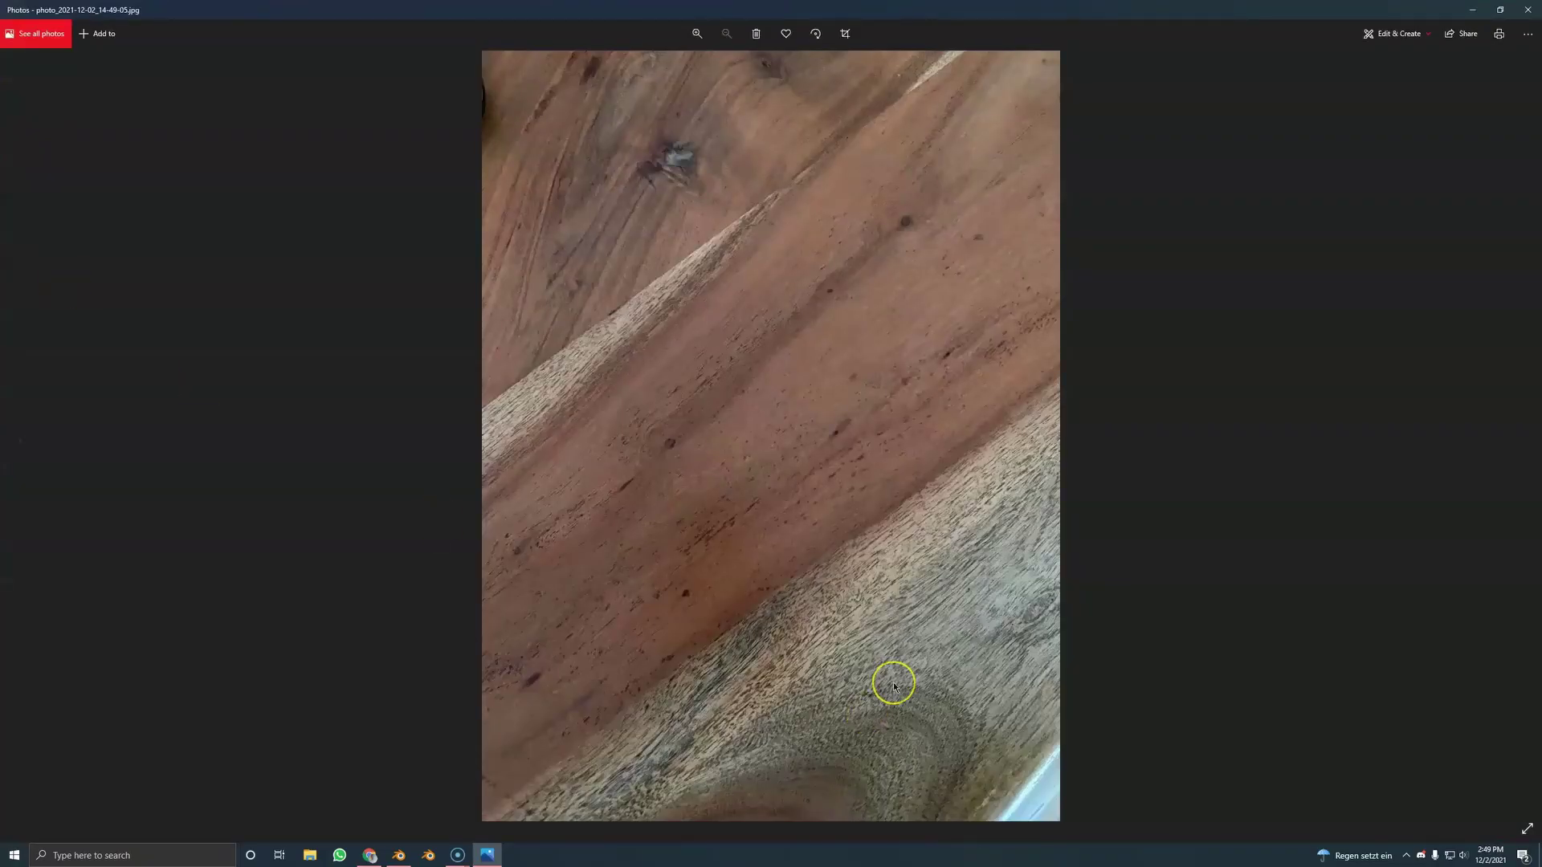
Step: Step to ZPassig.png in Photos, then bring Chrome's Gumroad page back to the front
{"action": "key", "text": "Right"}
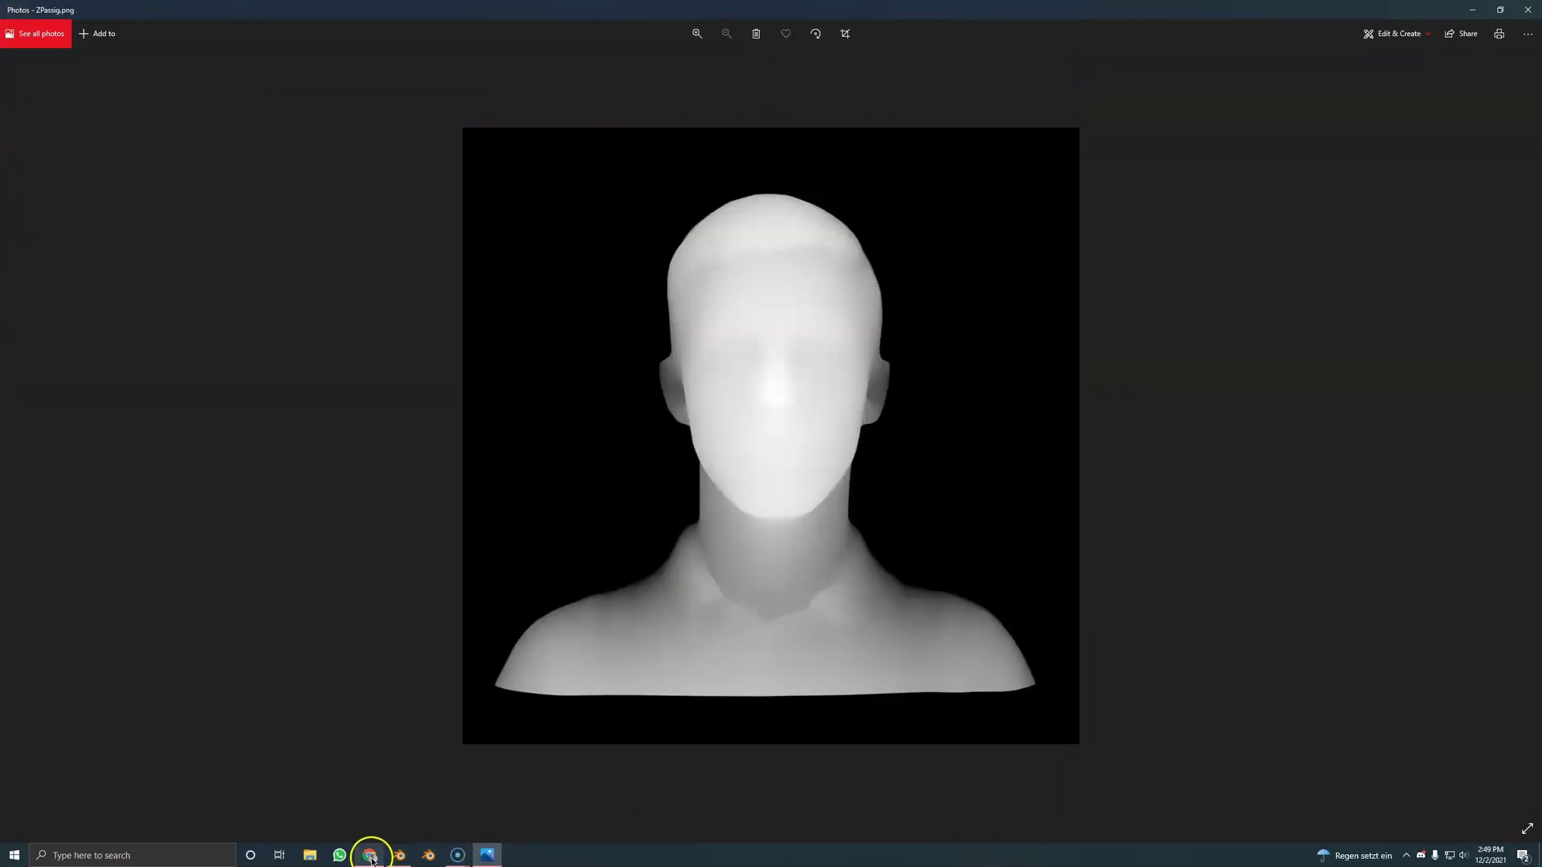
{"action": "left_click", "coordinate": [372, 855]}
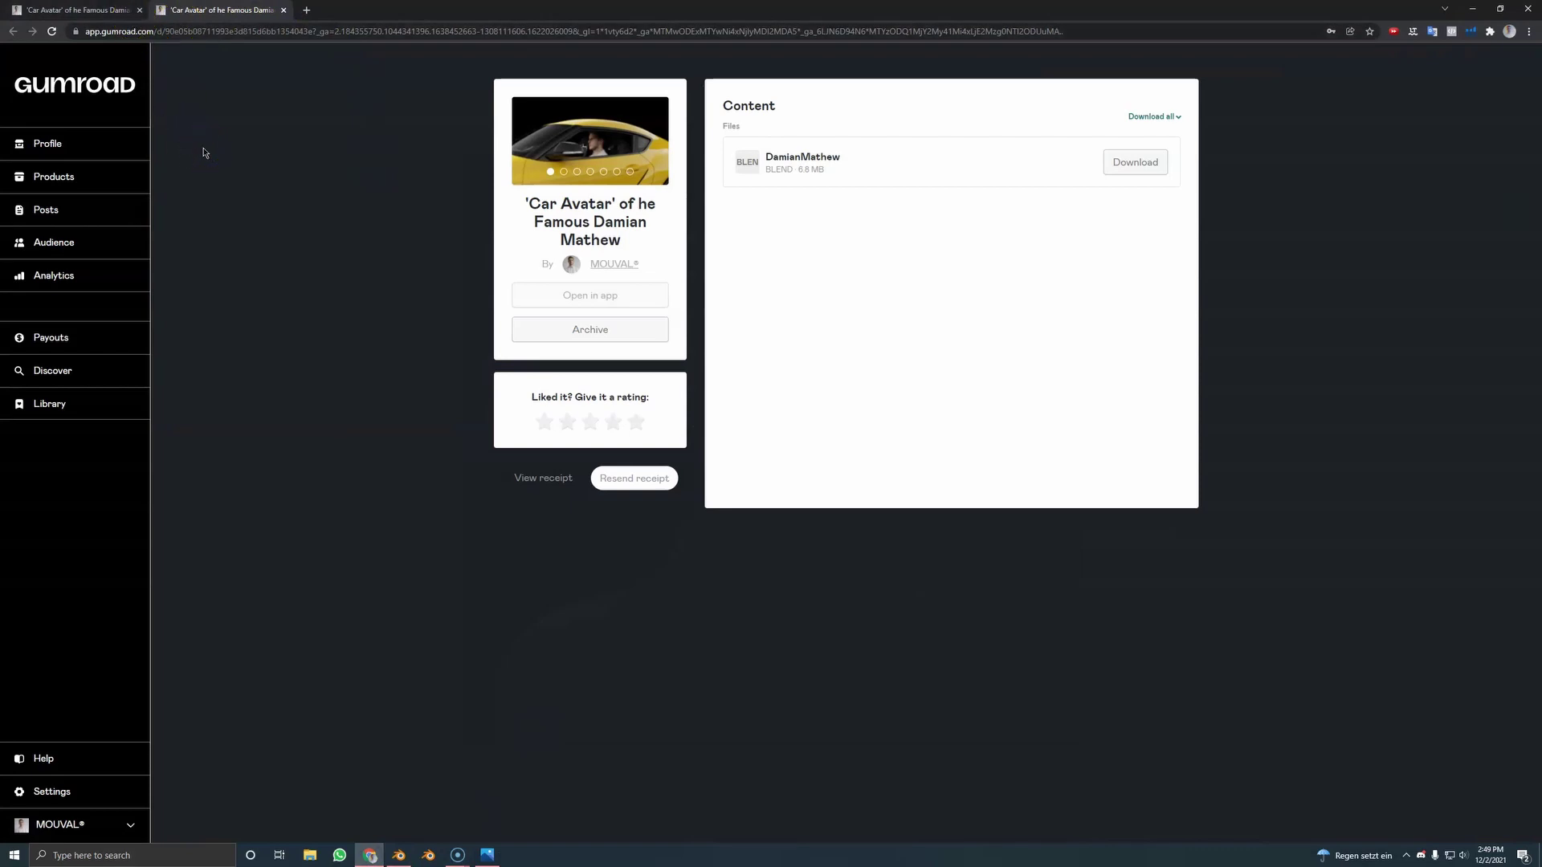
Step: Close the duplicate Gumroad tab and load easystereogrambuilder.com in its place
{"action": "left_click", "coordinate": [139, 9]}
{"action": "left_click", "coordinate": [147, 31]}
{"action": "type", "text": "https://www.easystereogrambuilder.com/"}
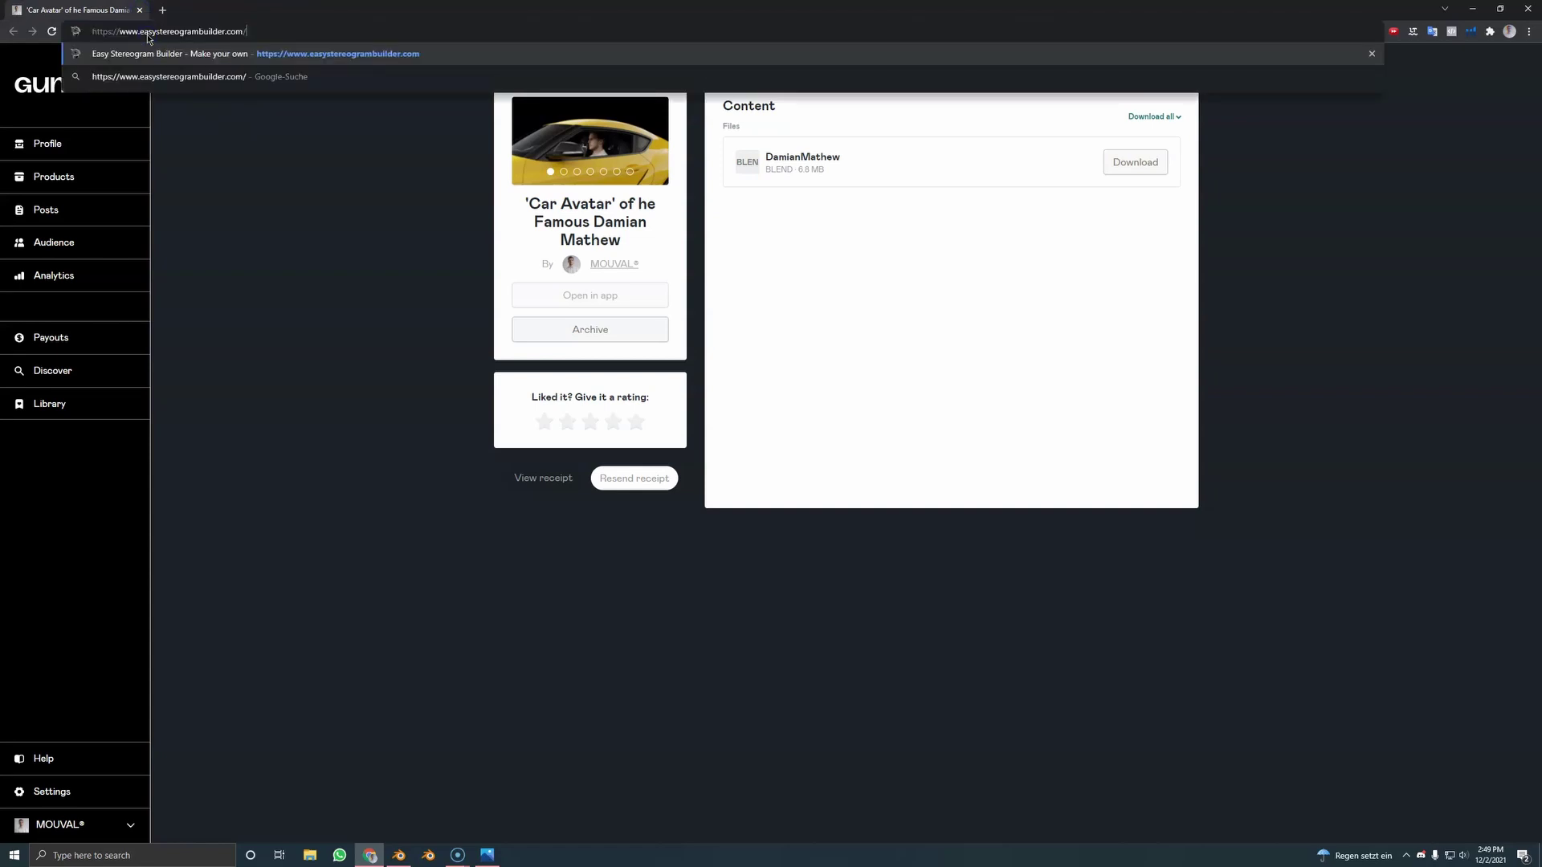
{"action": "key", "text": "Return"}
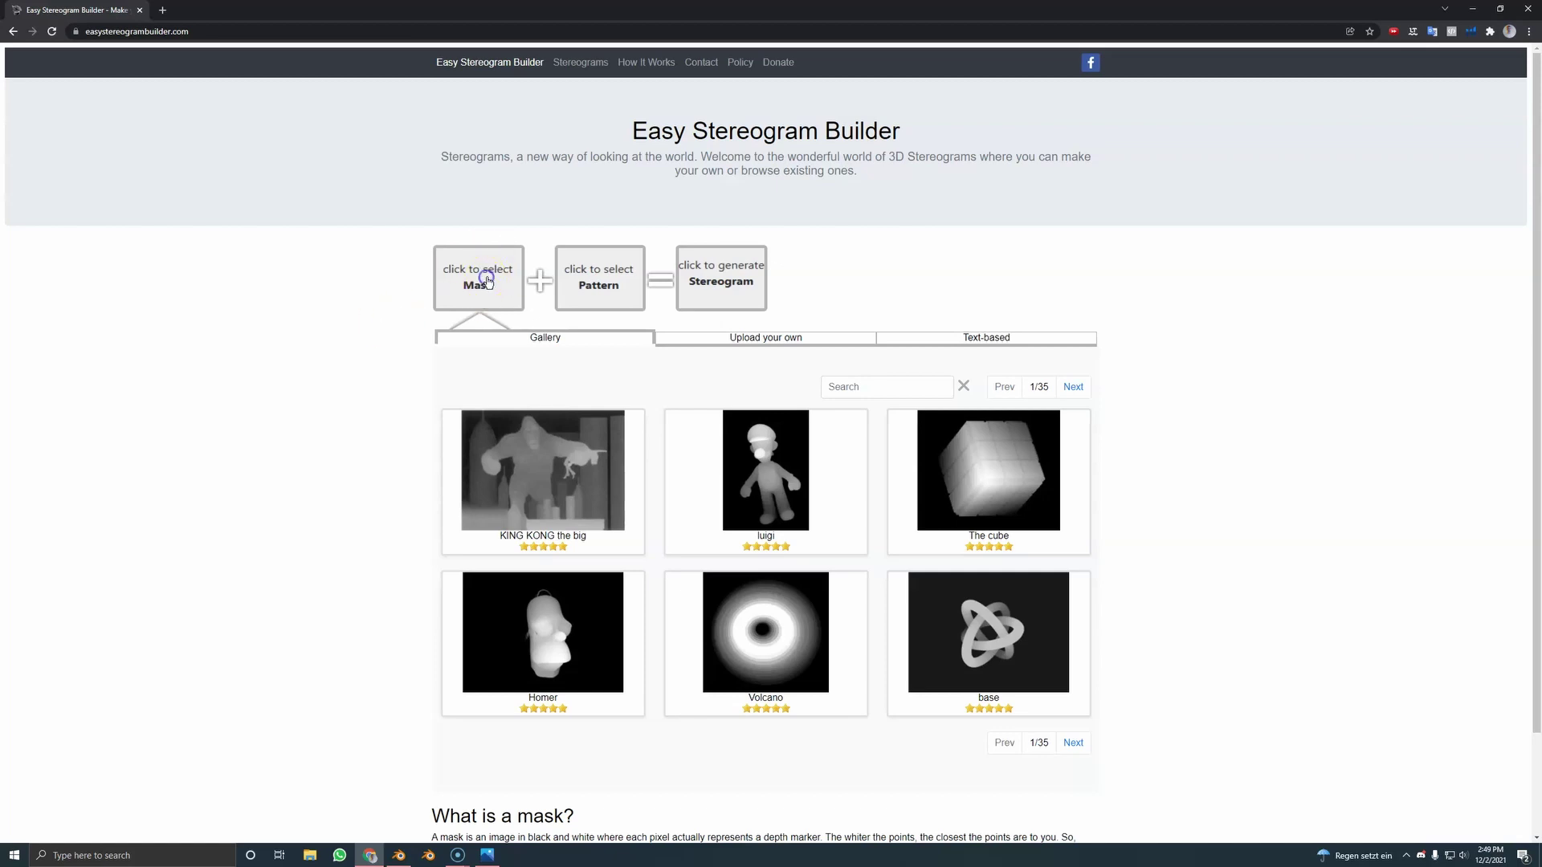
Step: Upload ZPassig.png as the custom depth mask
{"action": "left_click", "coordinate": [794, 338]}
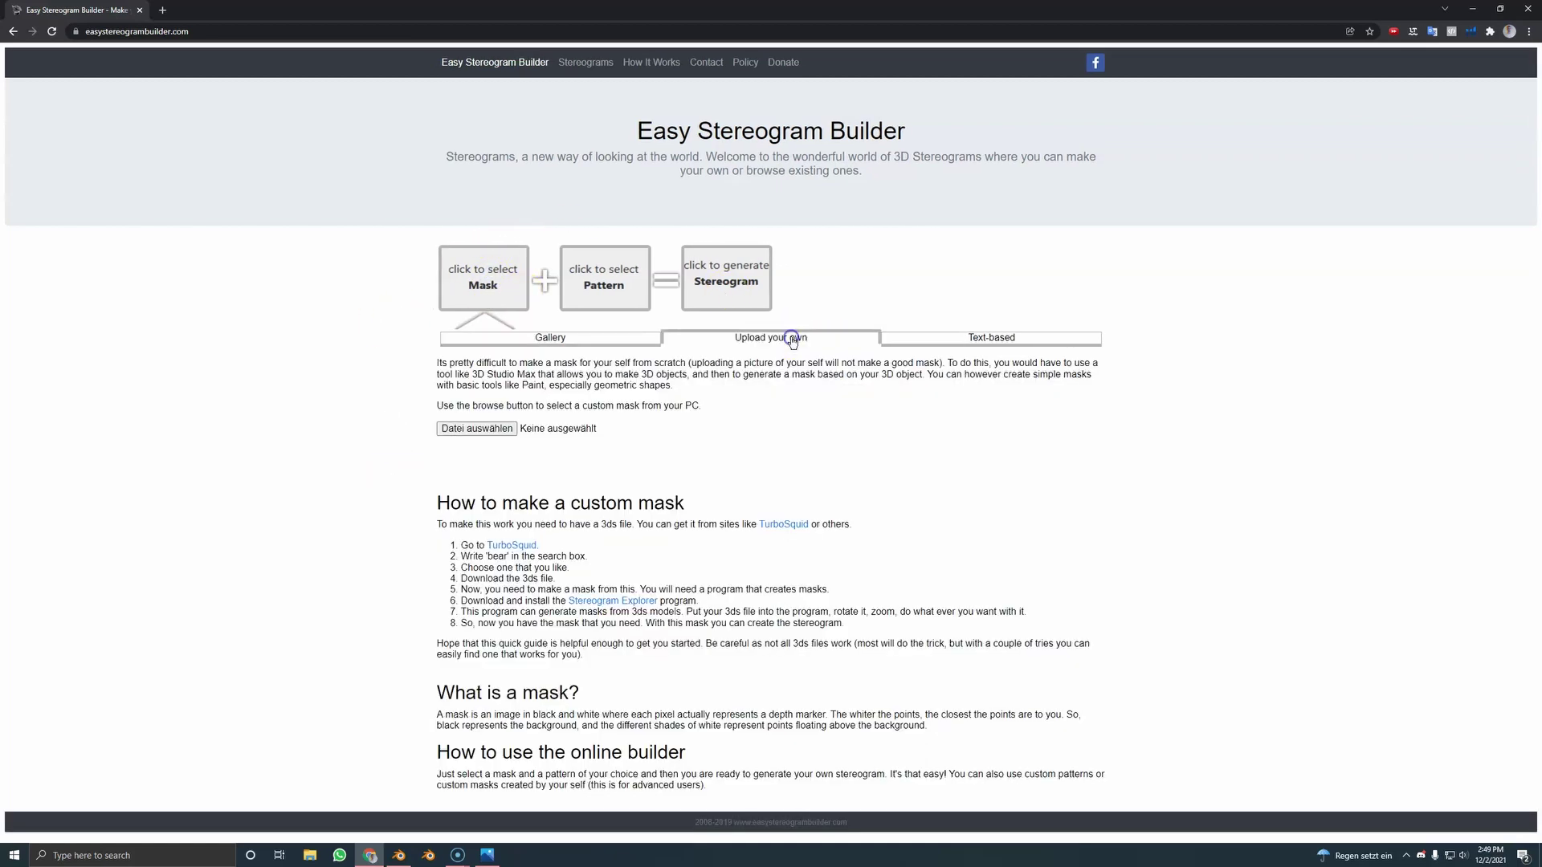
{"action": "left_click", "coordinate": [477, 428]}
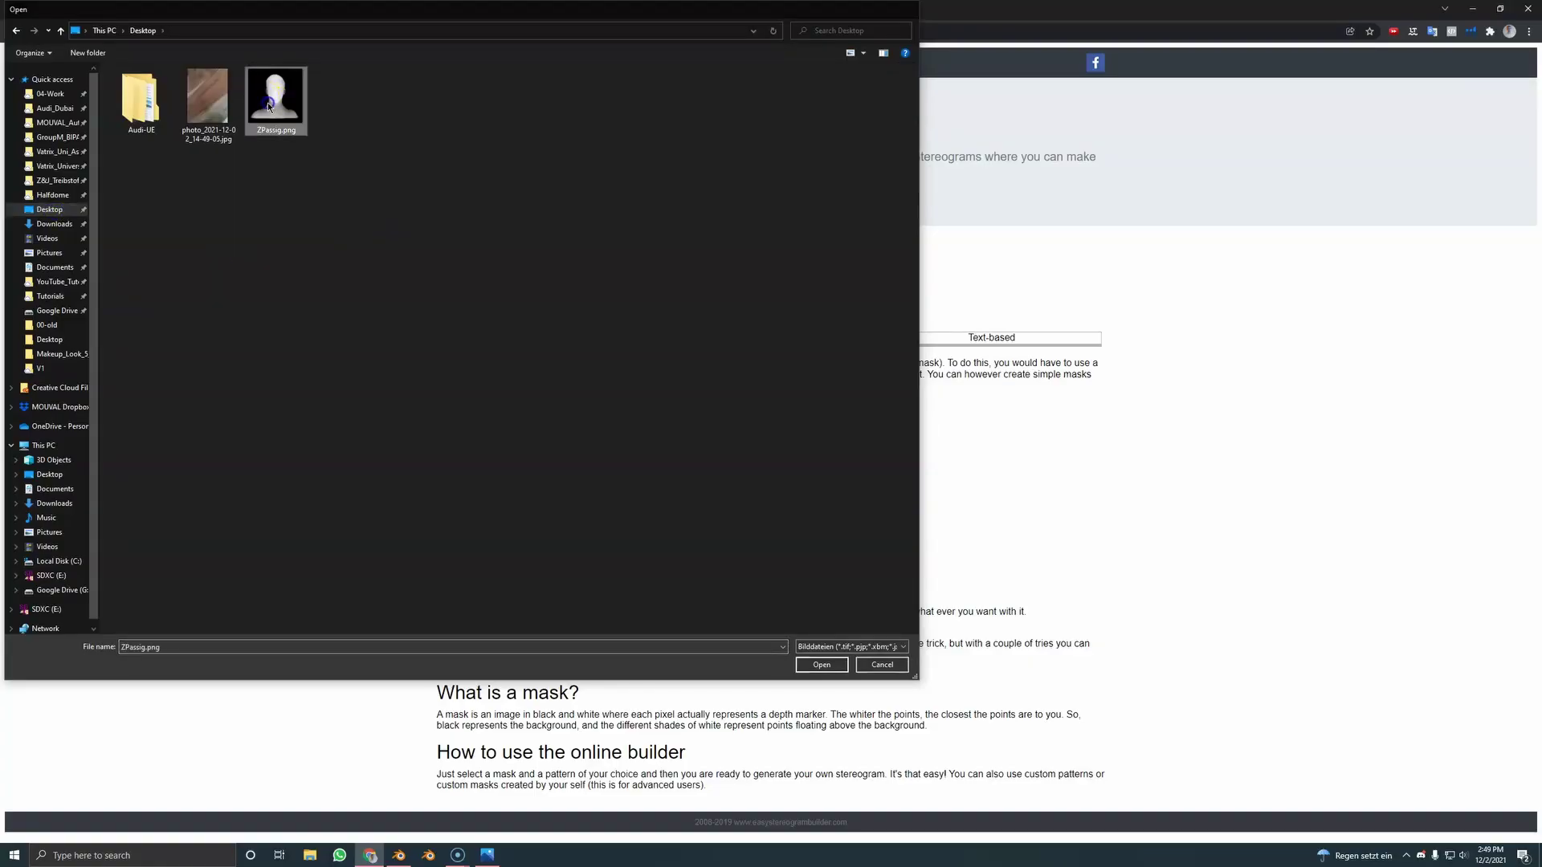
{"action": "double_click", "coordinate": [269, 97]}
Step: Upload the wood-grain photo as the custom pattern
{"action": "left_click", "coordinate": [608, 285]}
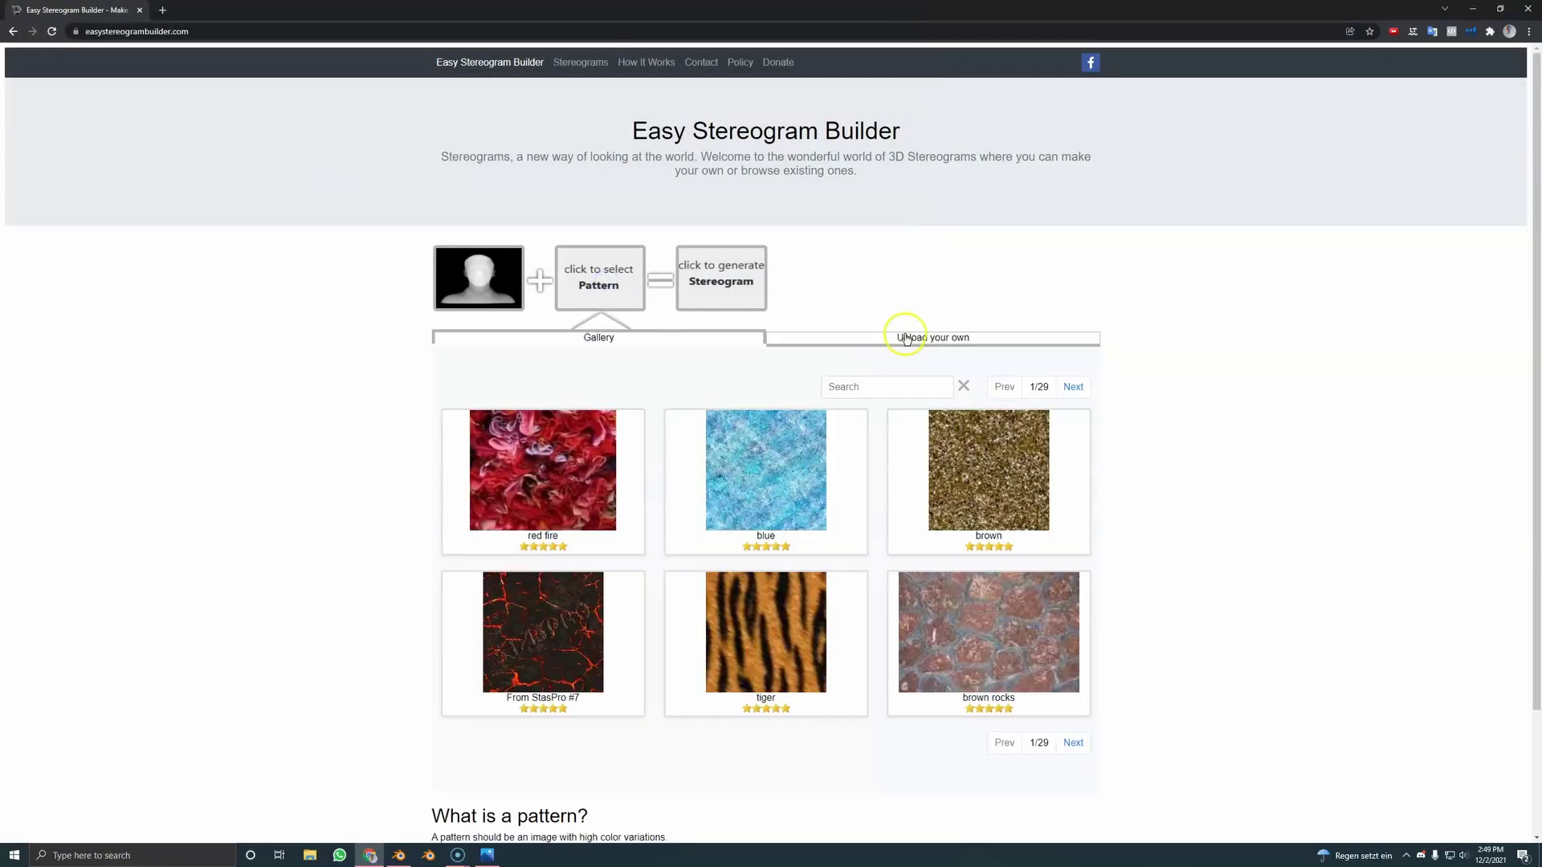
{"action": "left_click", "coordinate": [904, 336]}
{"action": "left_click", "coordinate": [617, 338]}
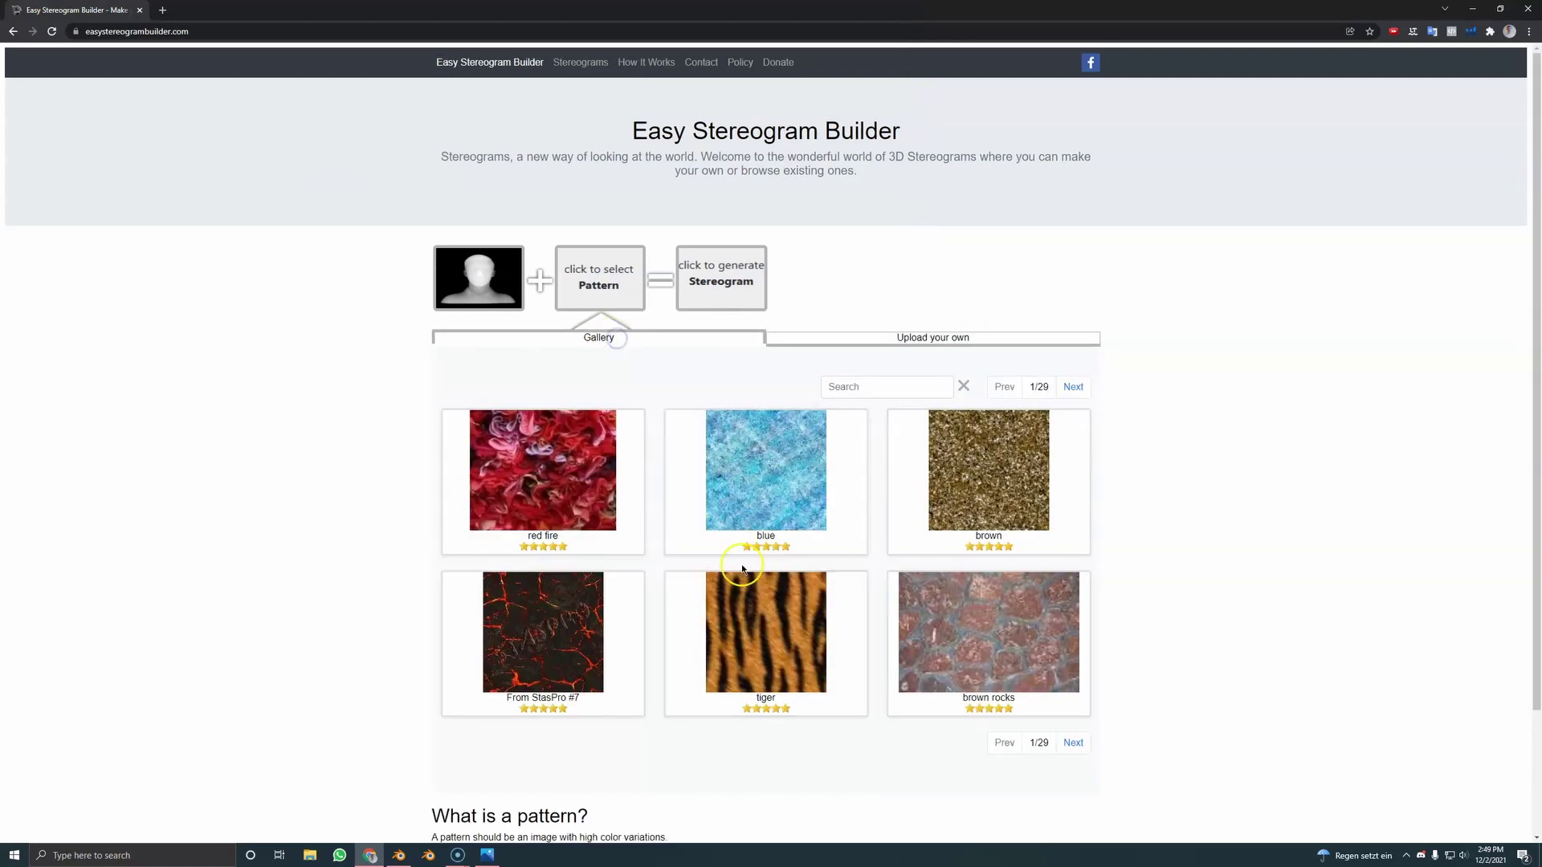
{"action": "left_click", "coordinate": [924, 335]}
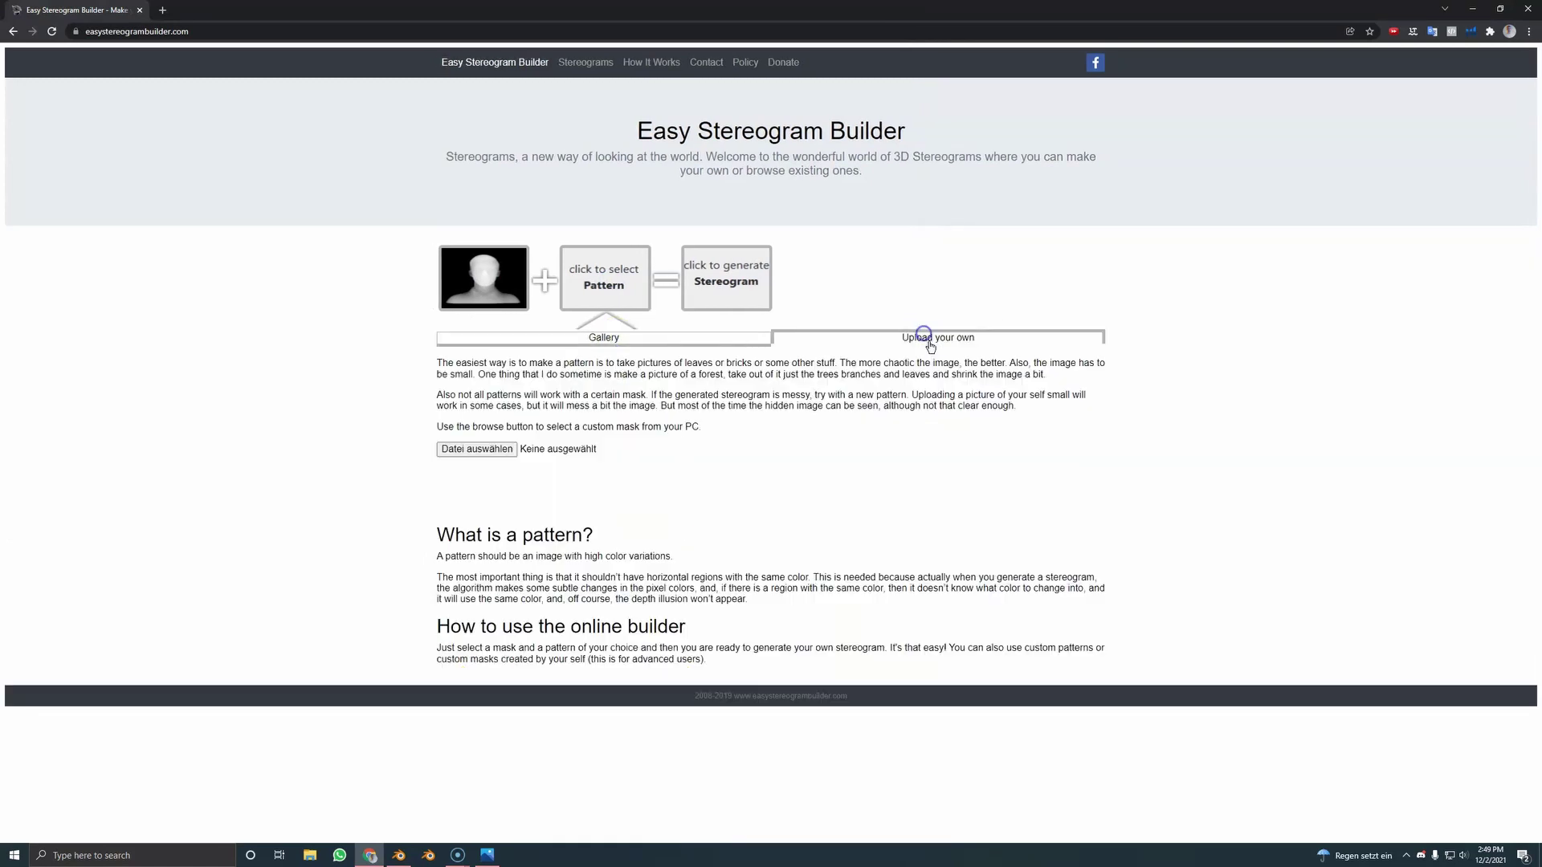
{"action": "left_click", "coordinate": [496, 455]}
{"action": "double_click", "coordinate": [231, 138]}
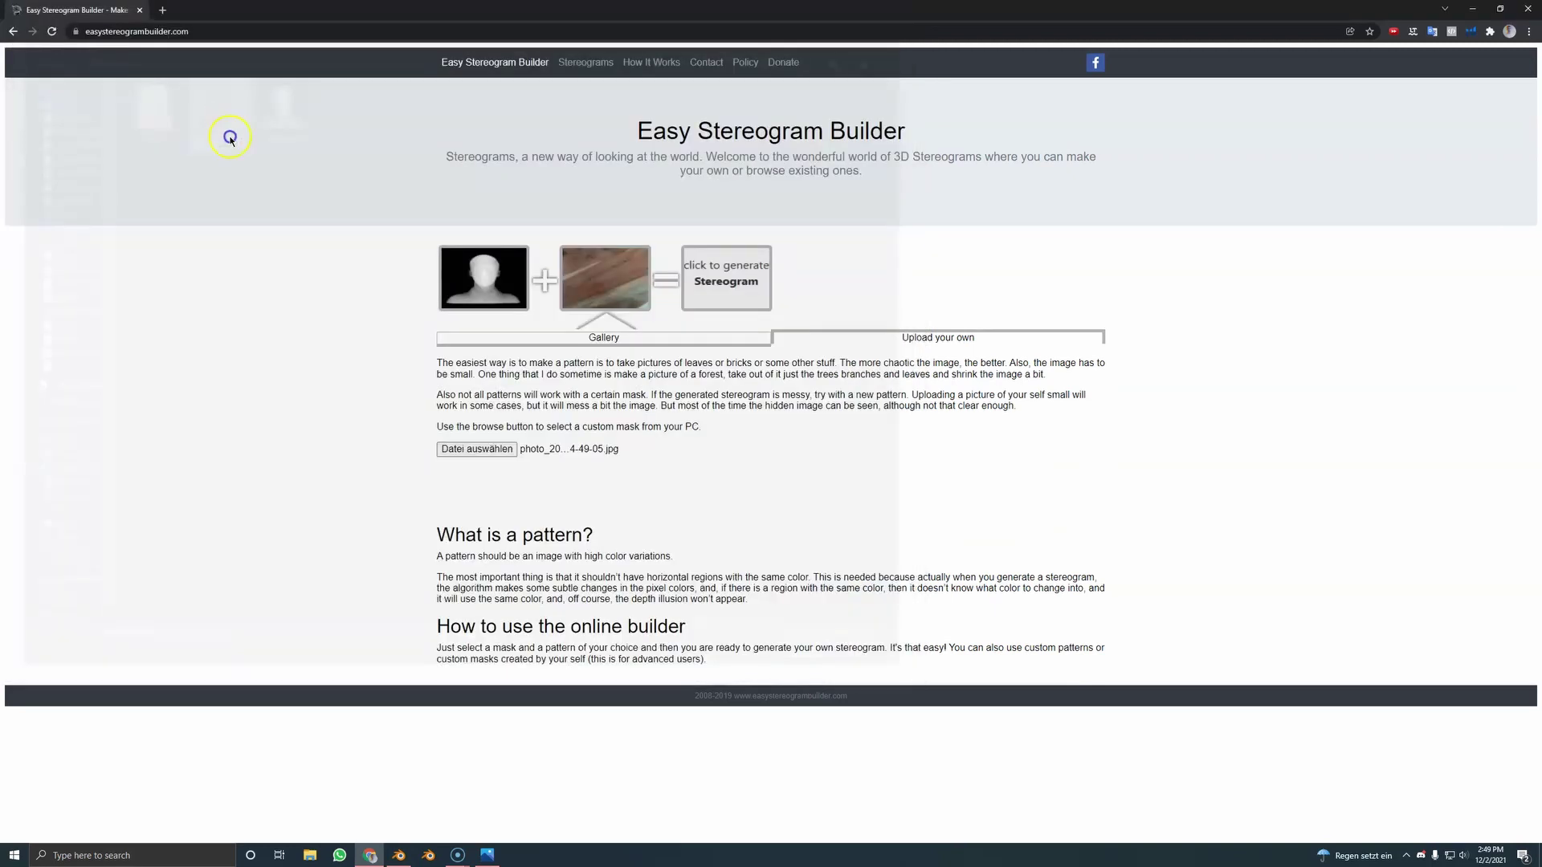
Step: Generate the stereogram, save it as stereogram (1).jpg and open it in Photos
{"action": "left_click", "coordinate": [724, 294]}
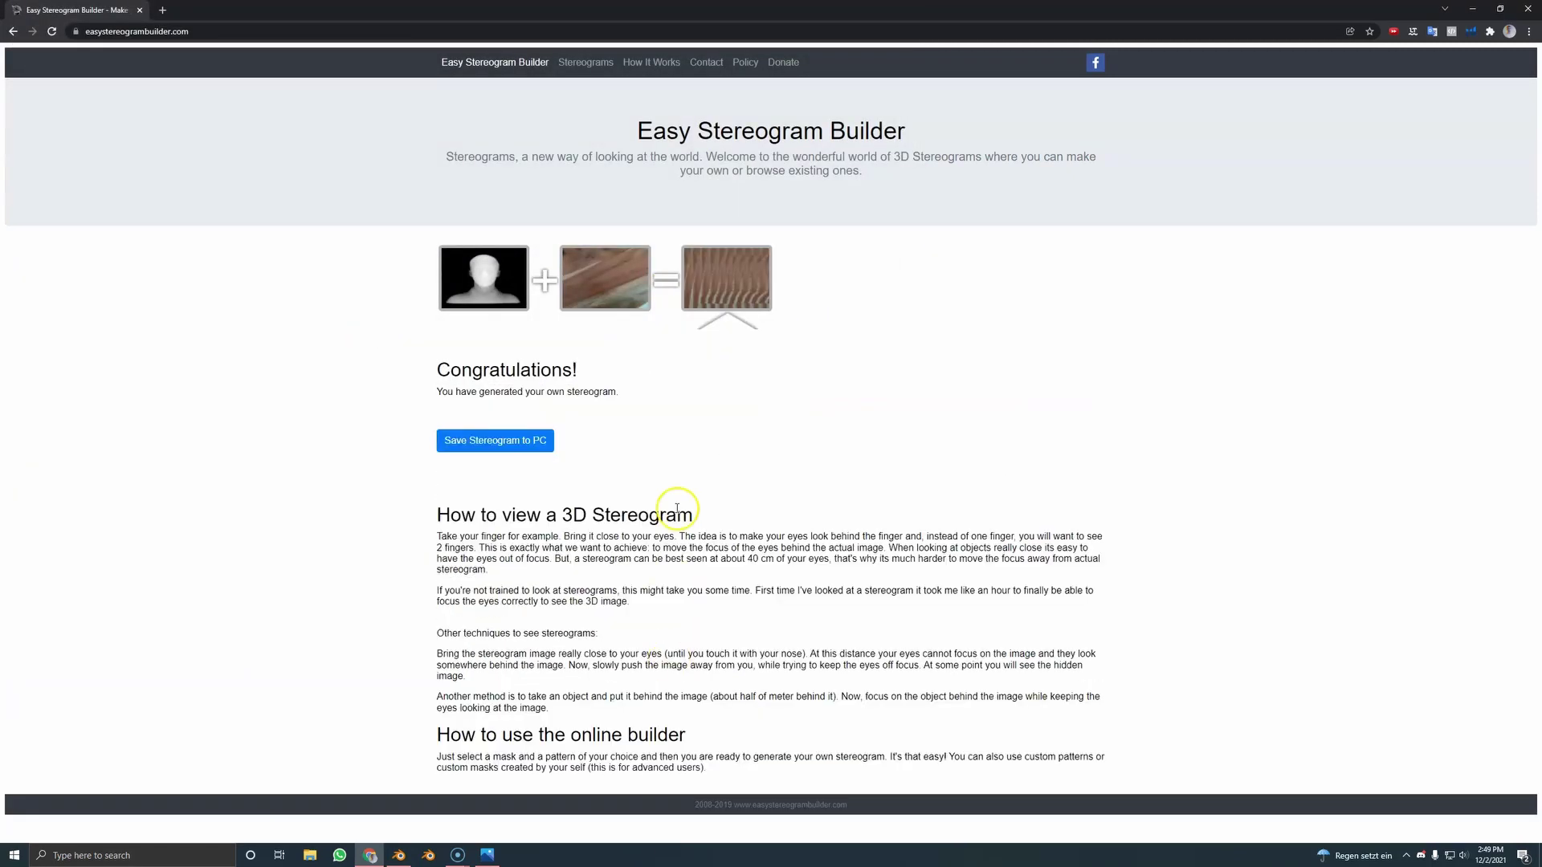
{"action": "left_click", "coordinate": [493, 441]}
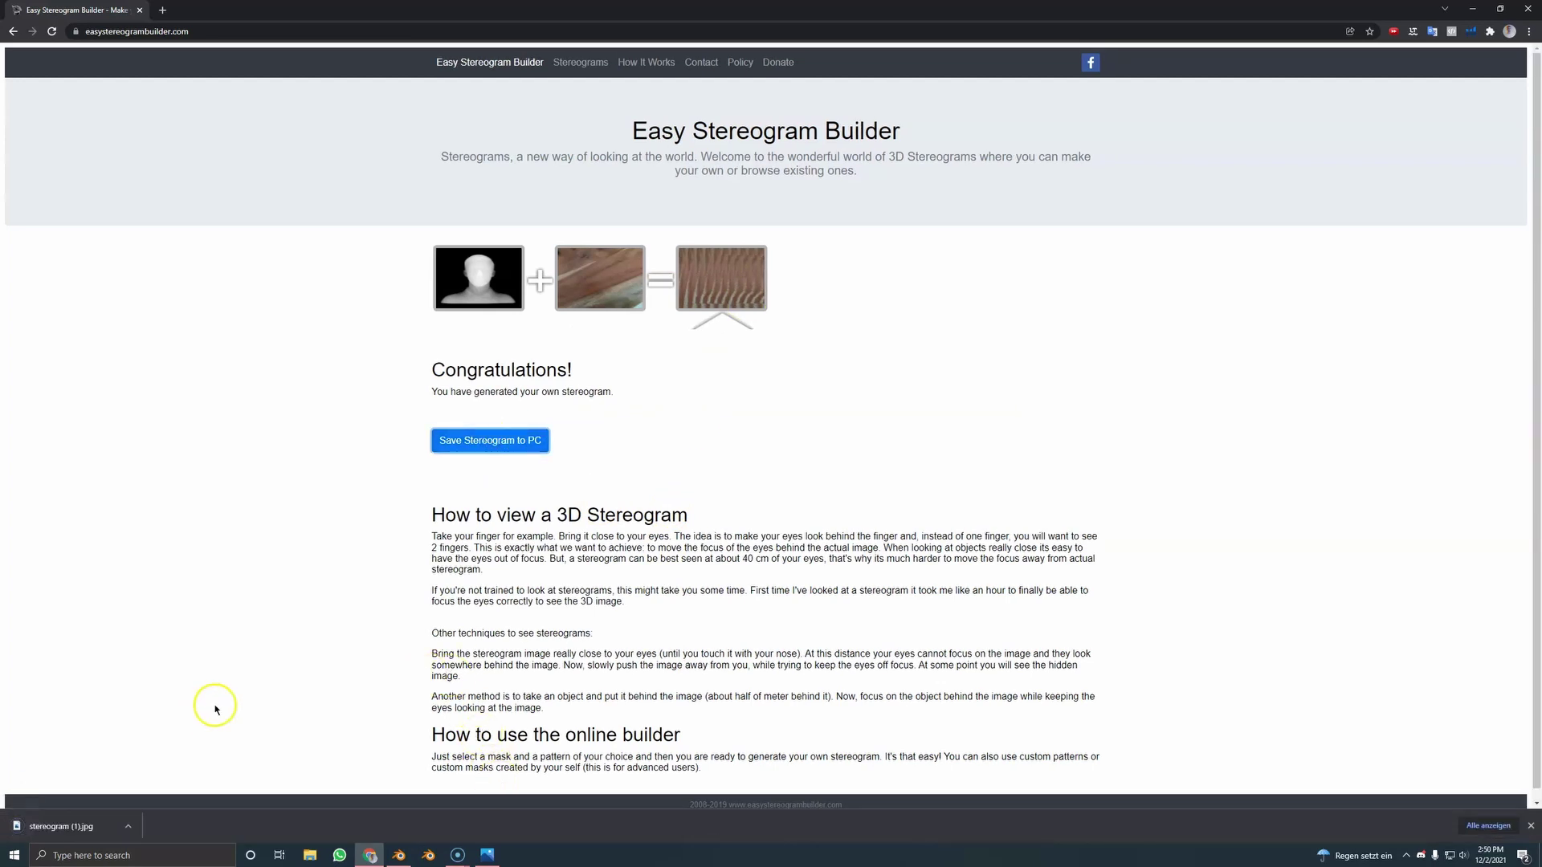
{"action": "left_click", "coordinate": [56, 827]}
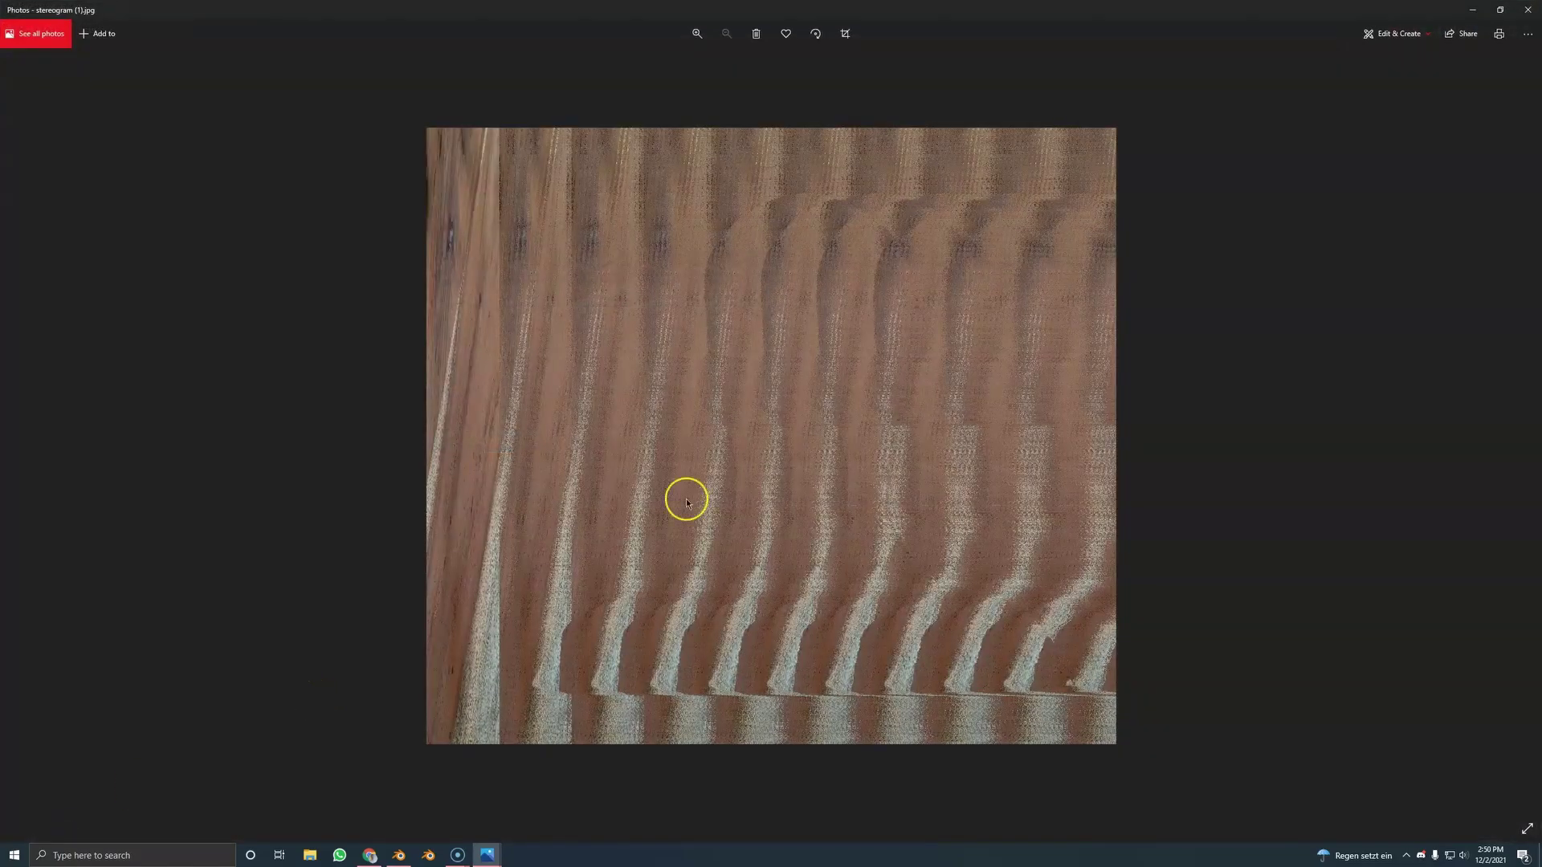
{"action": "scroll", "coordinate": [782, 471], "scroll_direction": "up", "scroll_amount": 2, "text": "ctrl"}
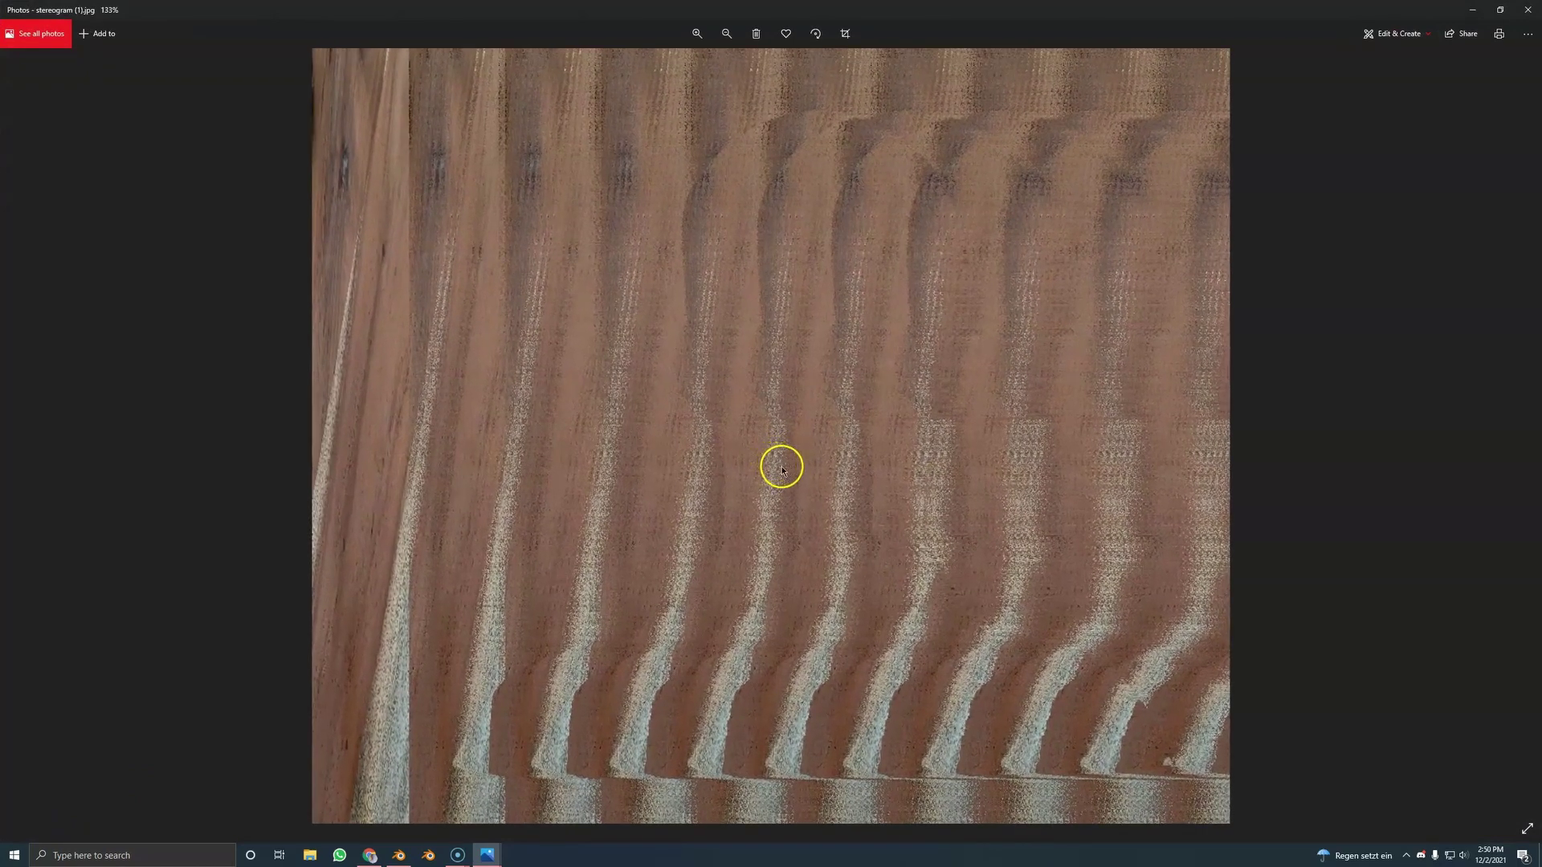
{"action": "scroll", "coordinate": [783, 471], "scroll_direction": "down", "scroll_amount": 1, "text": "ctrl"}
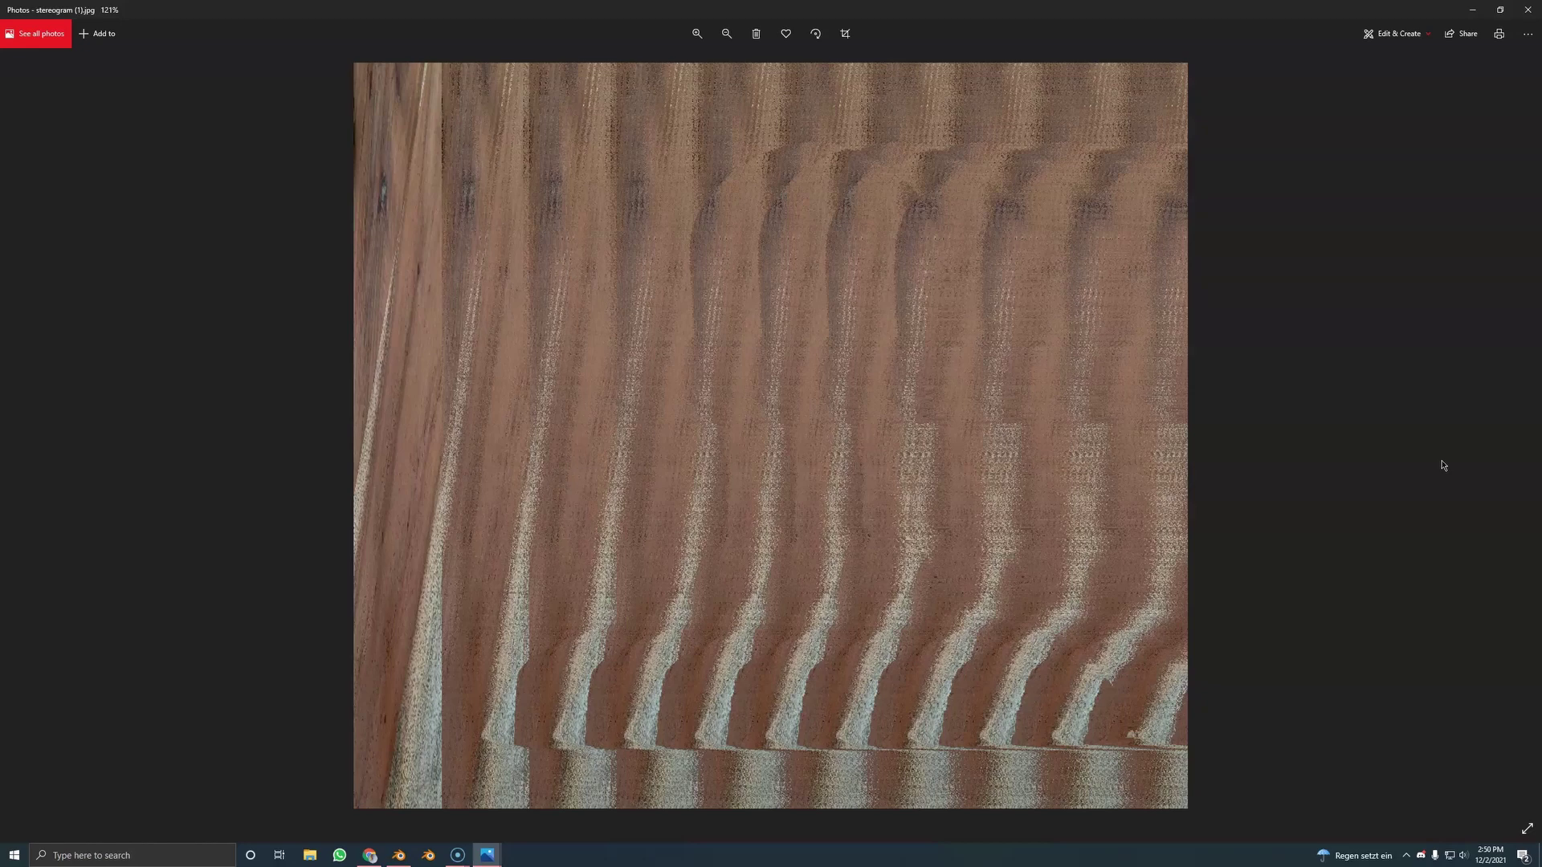
{"action": "left_click", "coordinate": [1430, 465]}
Step: Close the Photos viewer showing stereogram (1).jpg to reveal the congratulations page
{"action": "left_click", "coordinate": [1409, 470]}
{"action": "left_click", "coordinate": [1528, 10]}
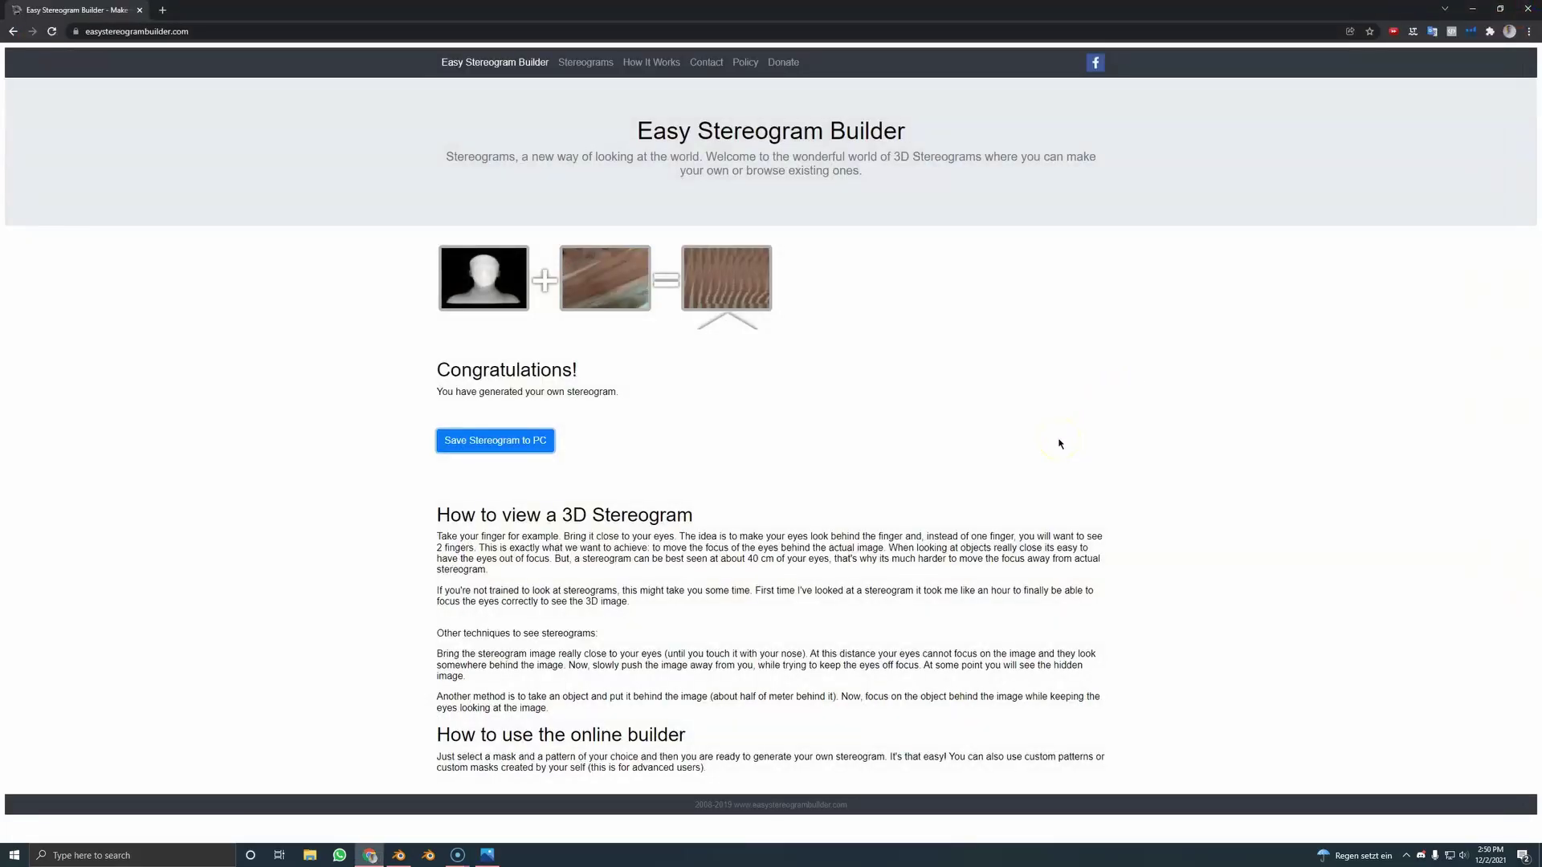